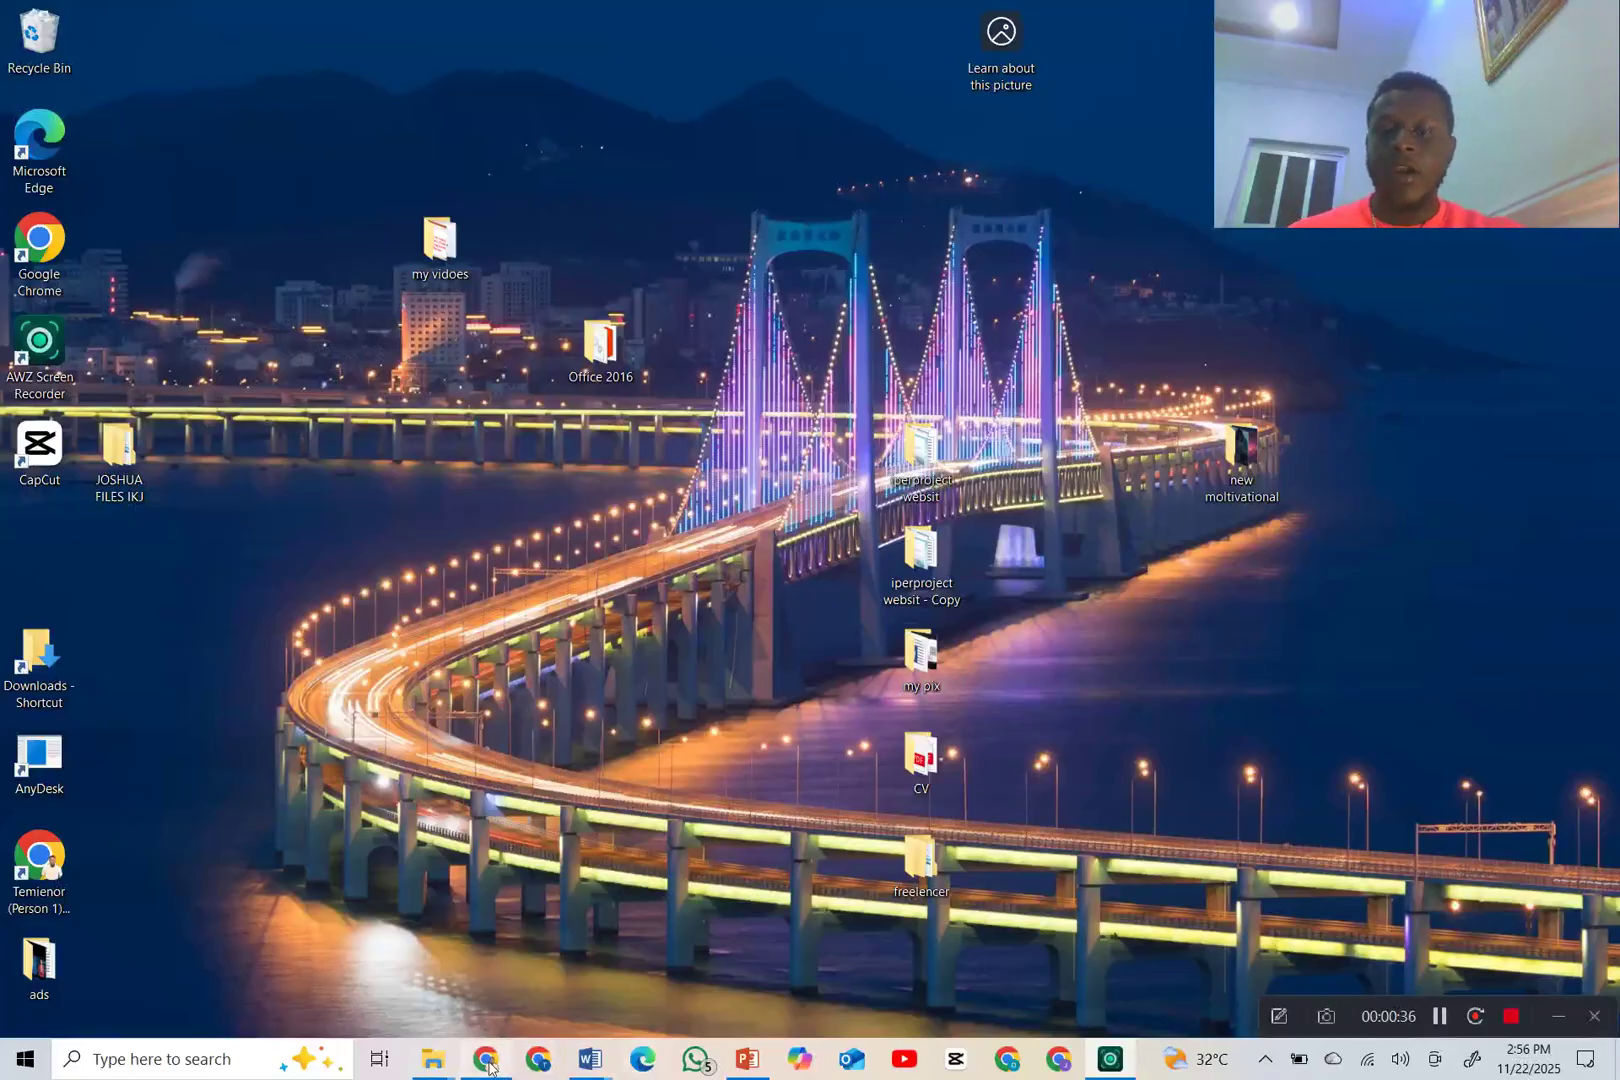
# - Switch to Chrome and log in to turndetect.com with the prefilled account credentials
pyautogui.click(486, 1058)
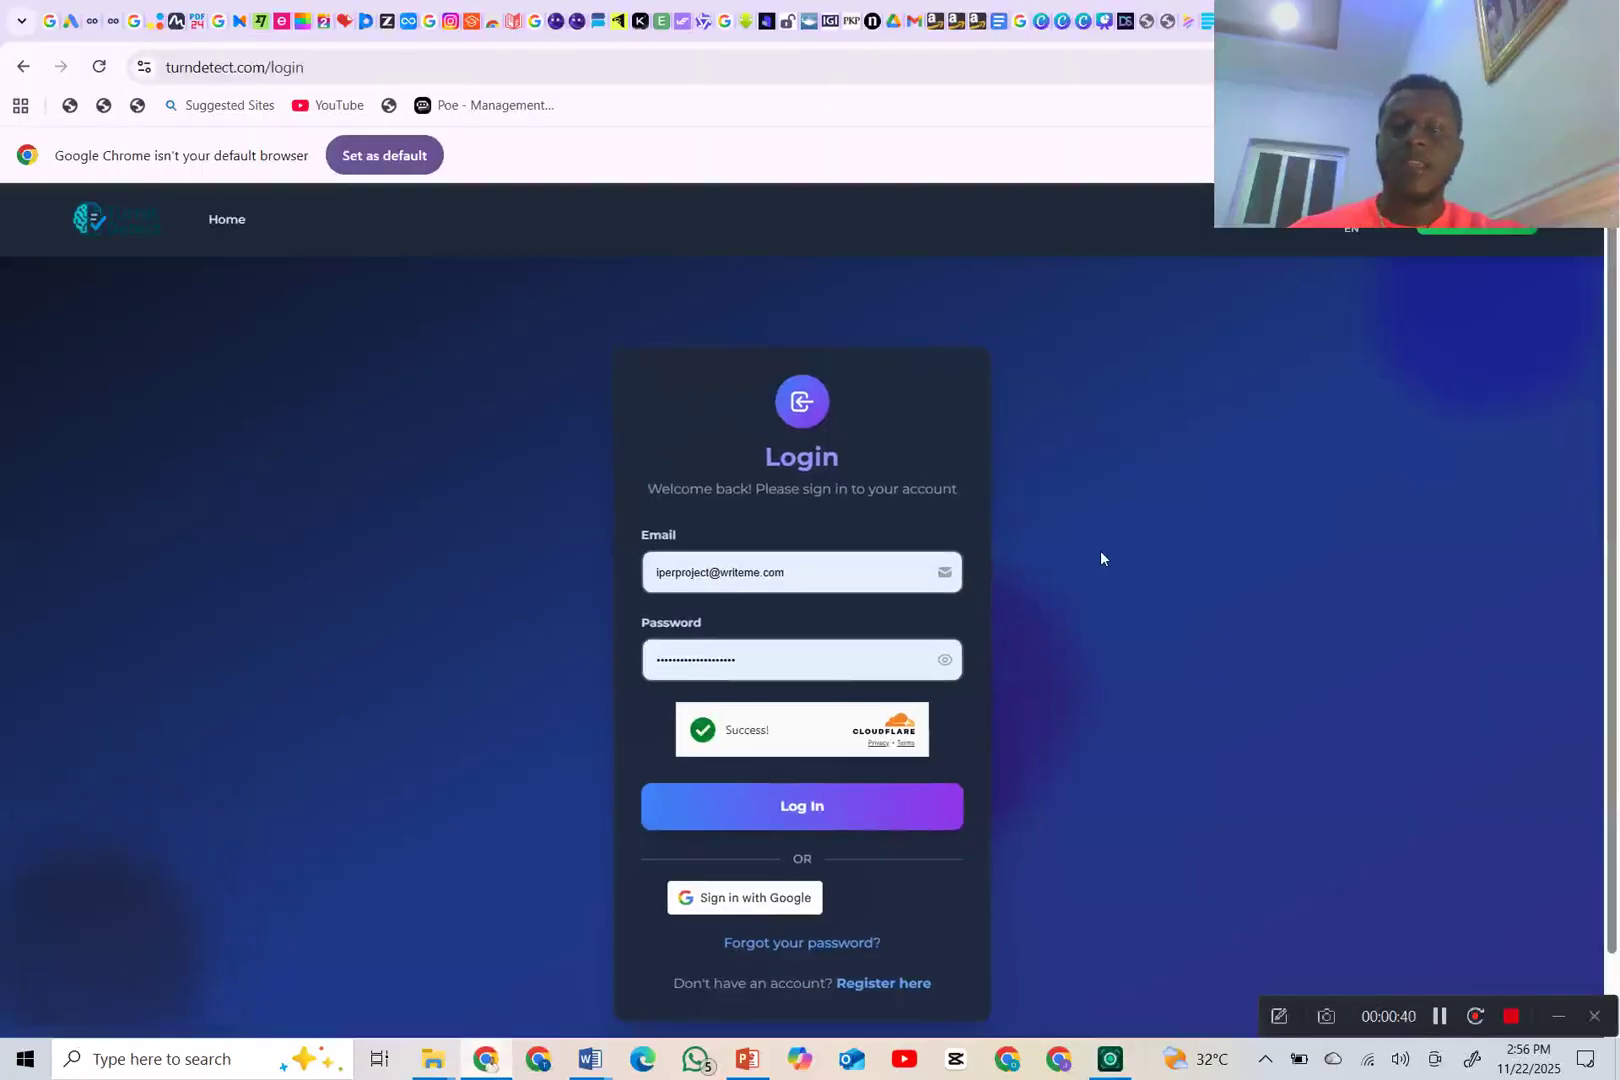
pyautogui.moveTo(1420, 130)
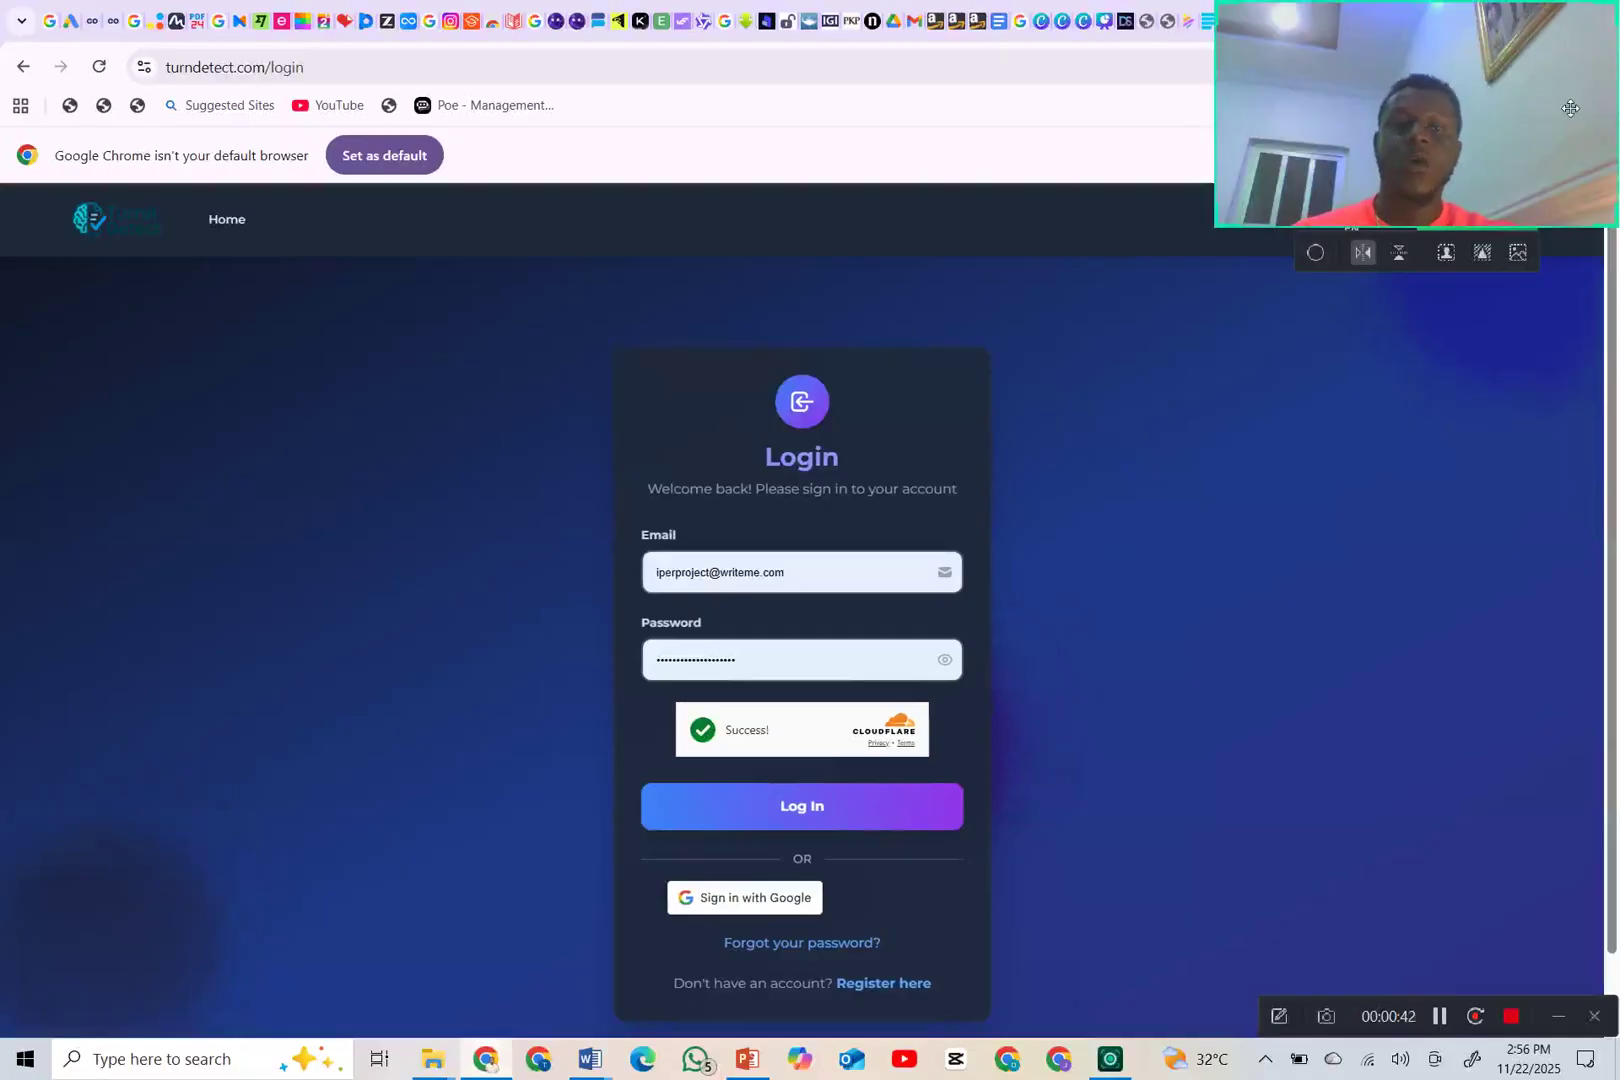
pyautogui.moveTo(1464, 150); pyautogui.dragTo(1482, 339)
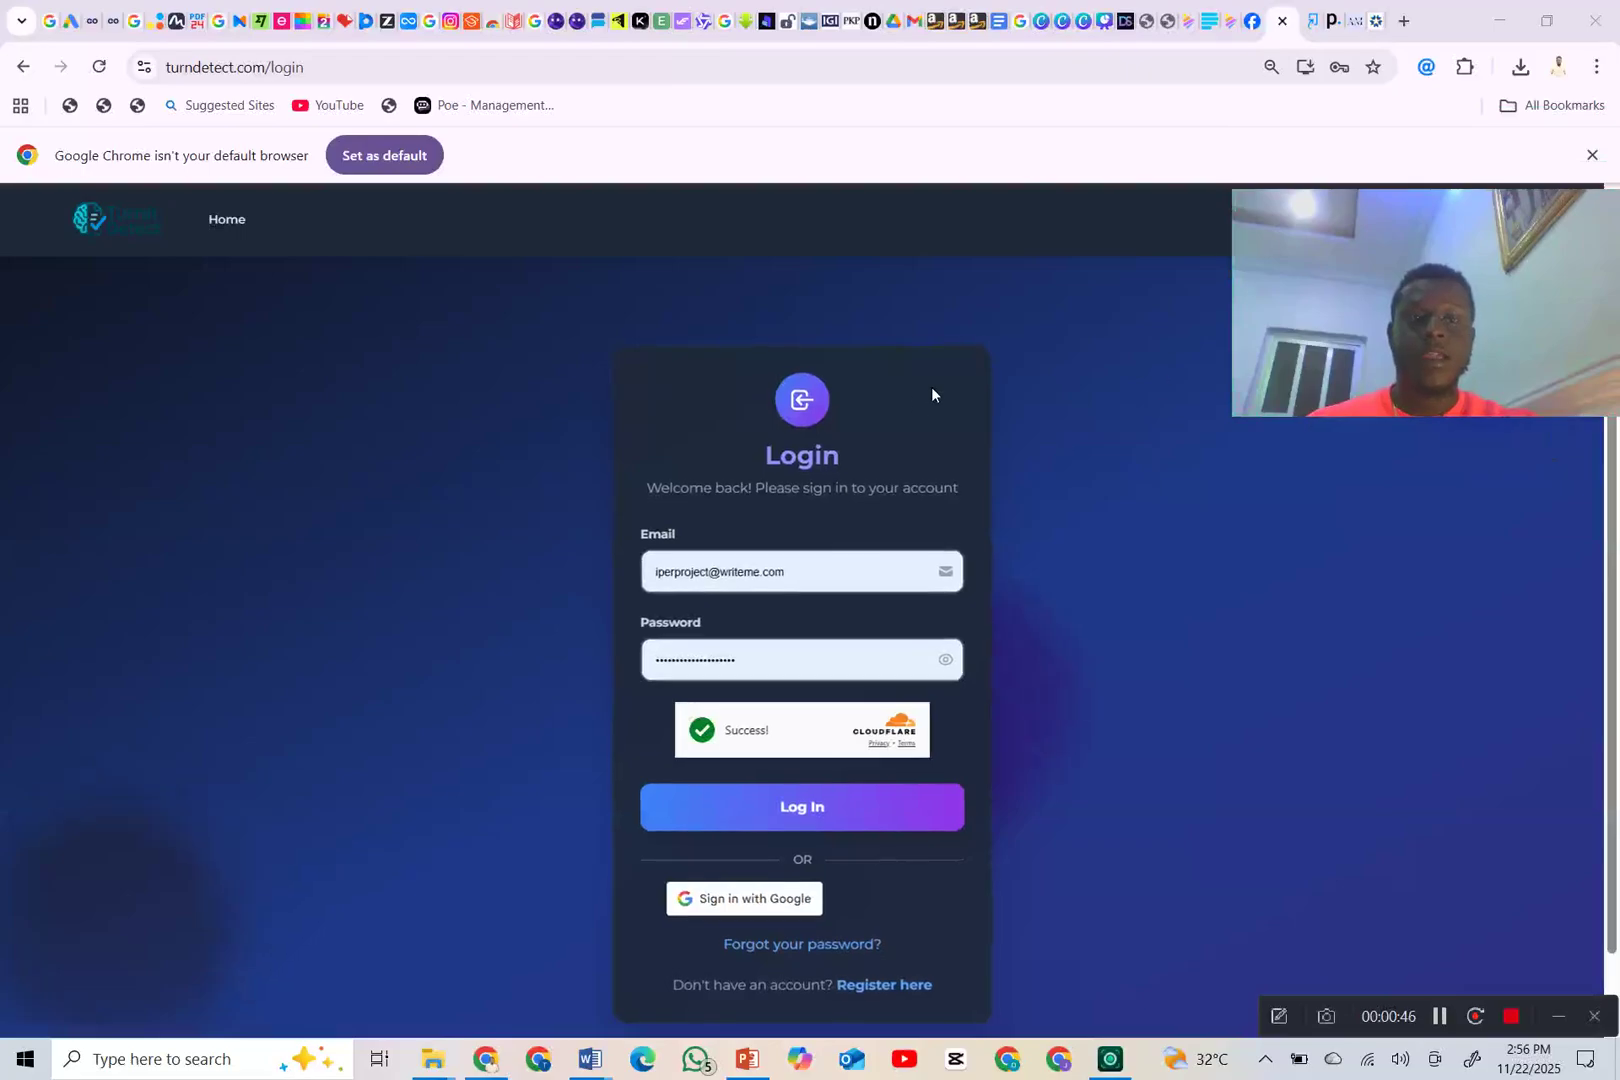
pyautogui.click(1318, 24)
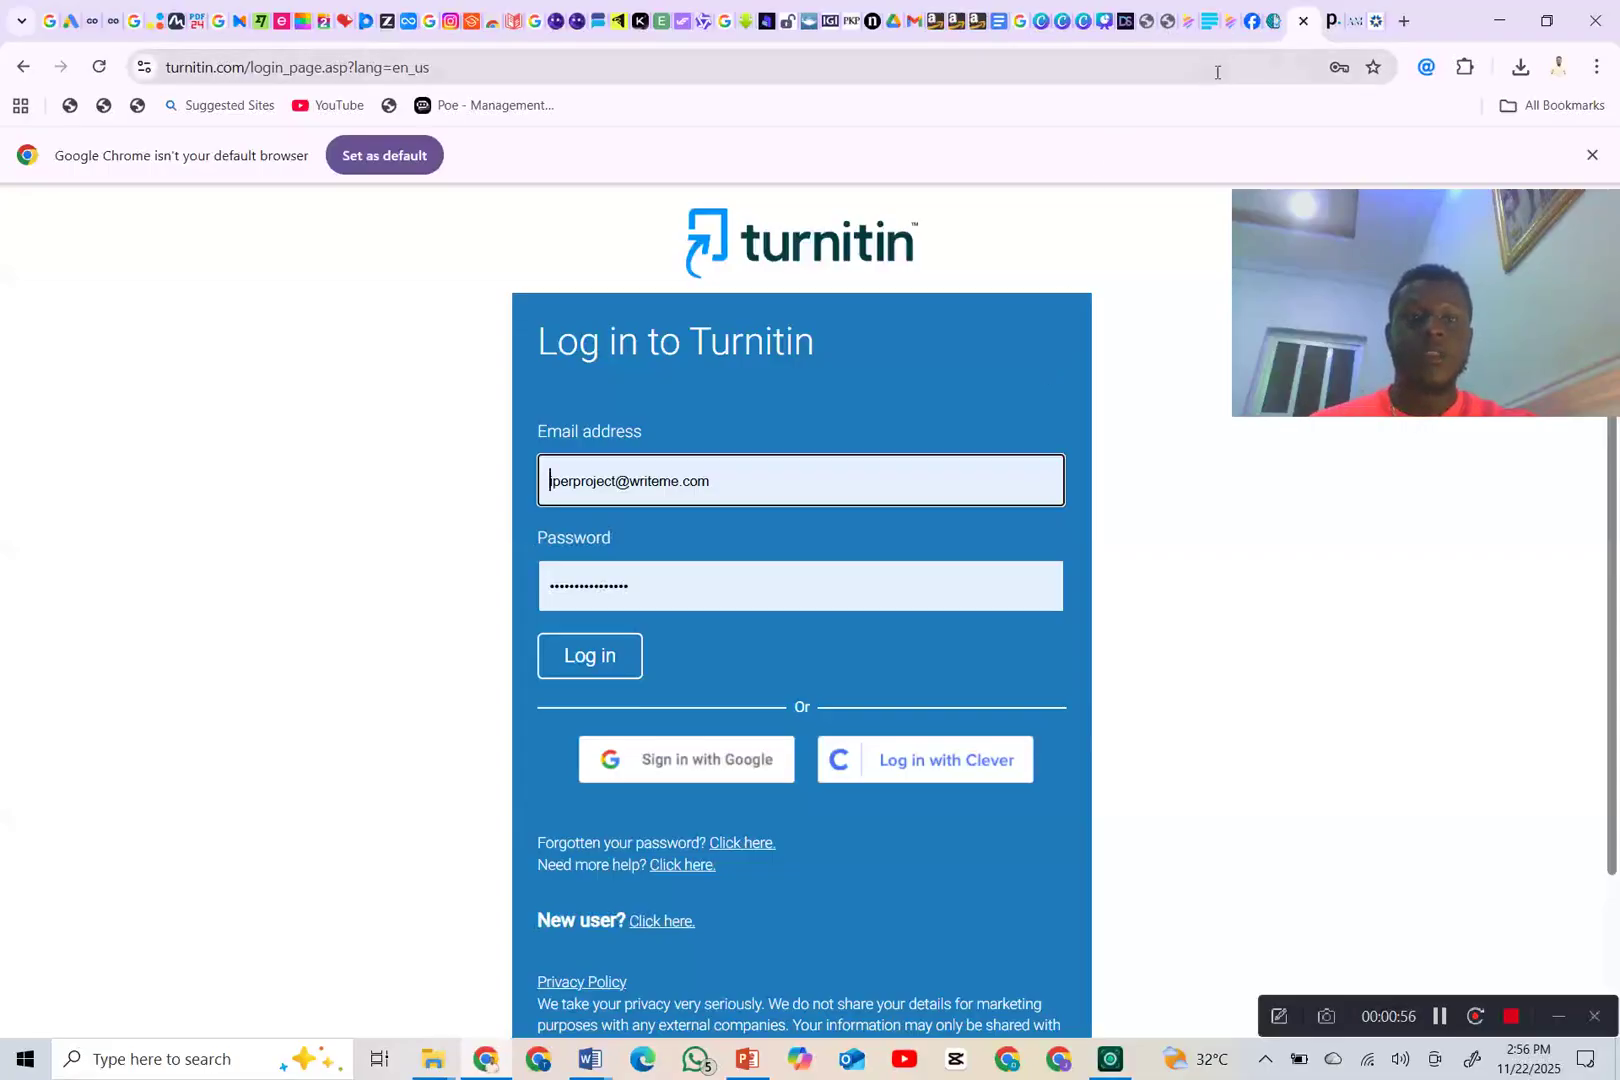
pyautogui.click(1273, 12)
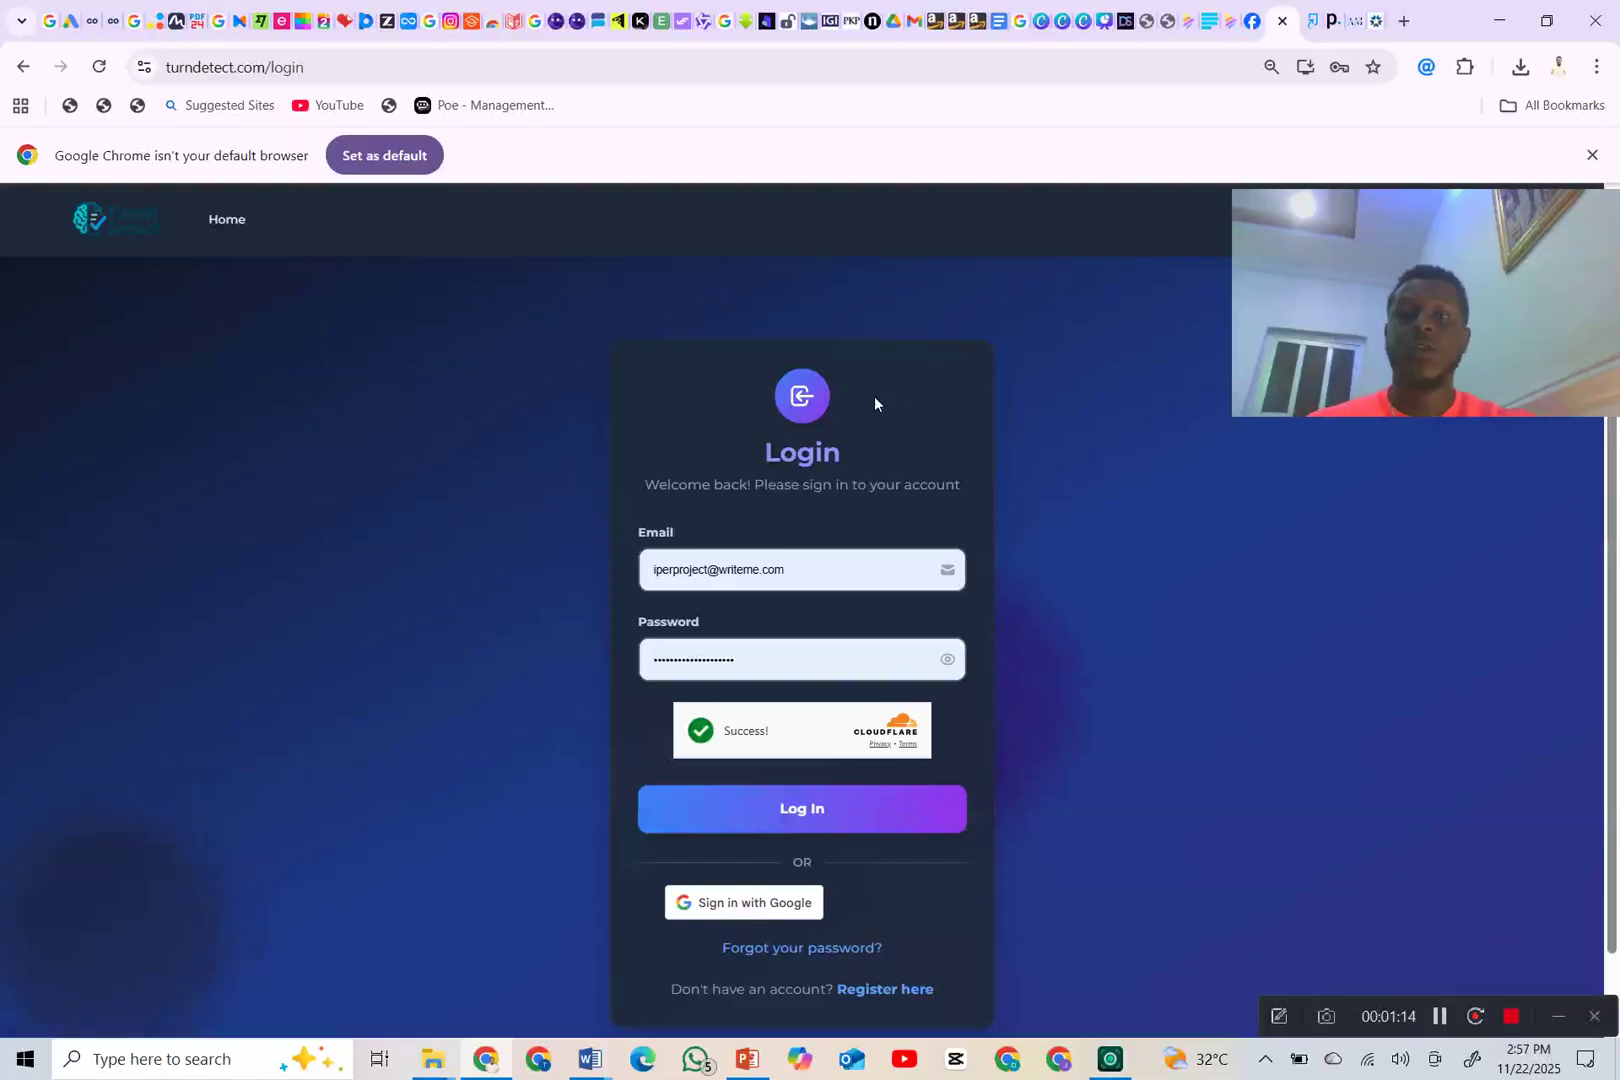
pyautogui.click(759, 828)
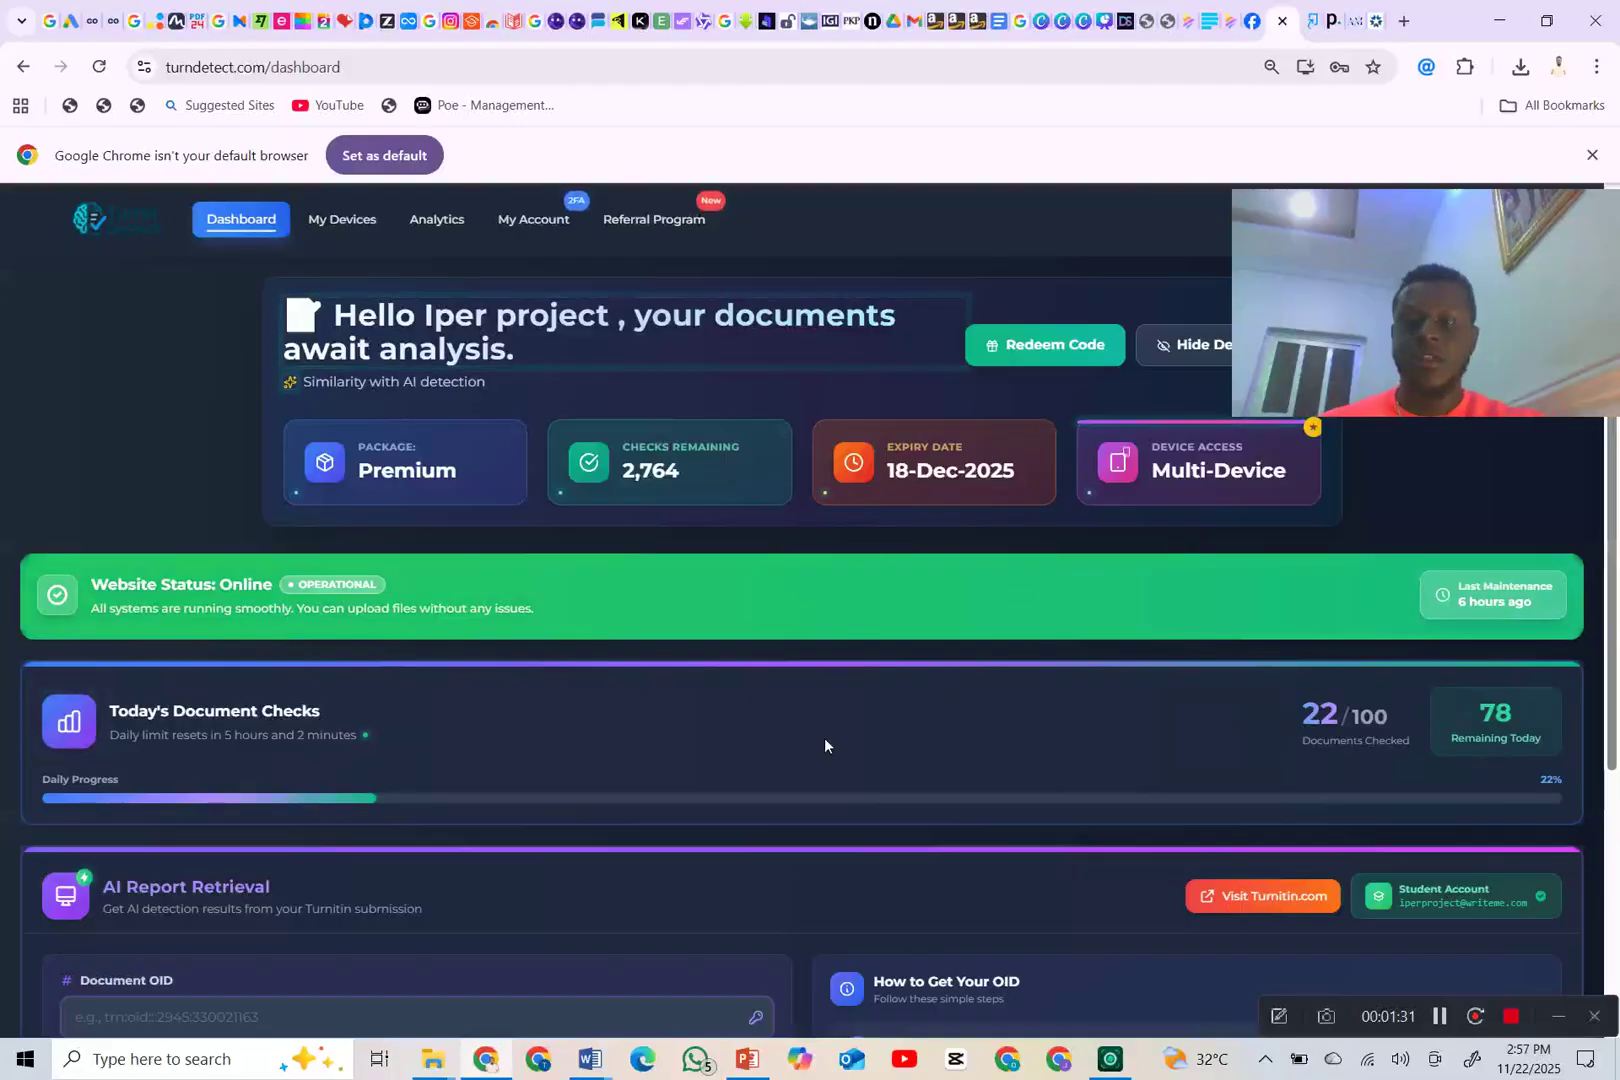
# - Examine the dashboard's AI Report Retrieval section, its linked student account and the Turnitin login page it leads to
pyautogui.scroll(-4, 824, 745)
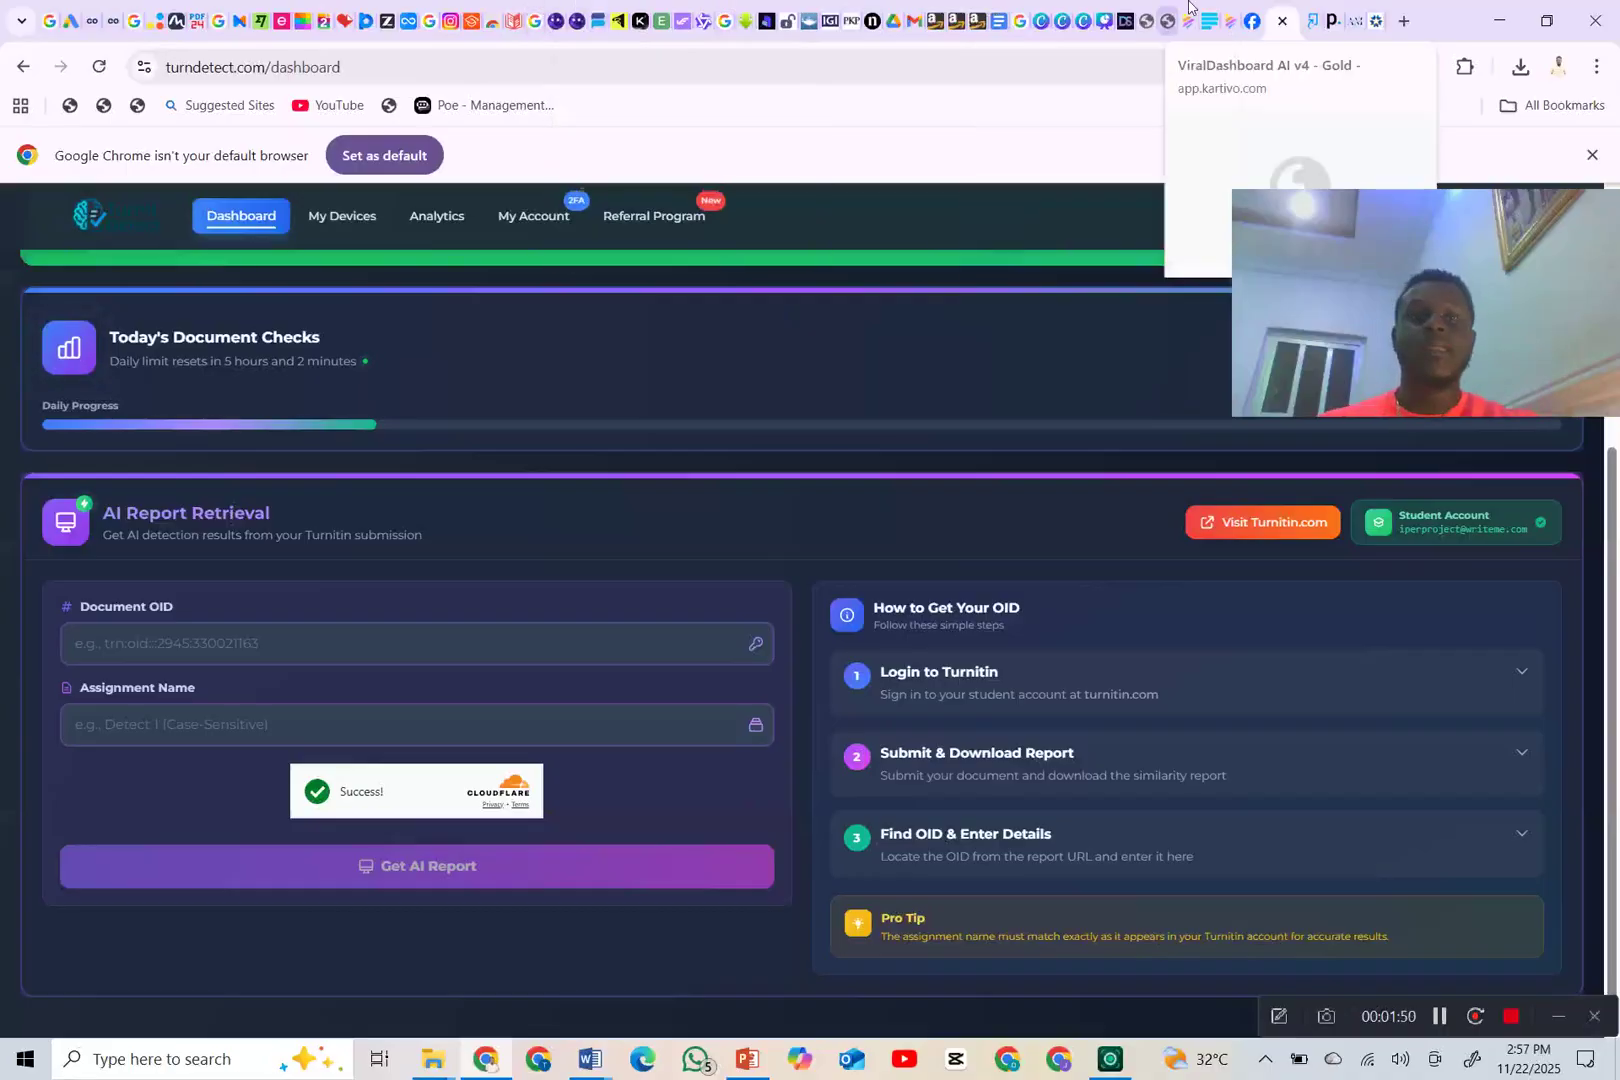
pyautogui.click(1312, 20)
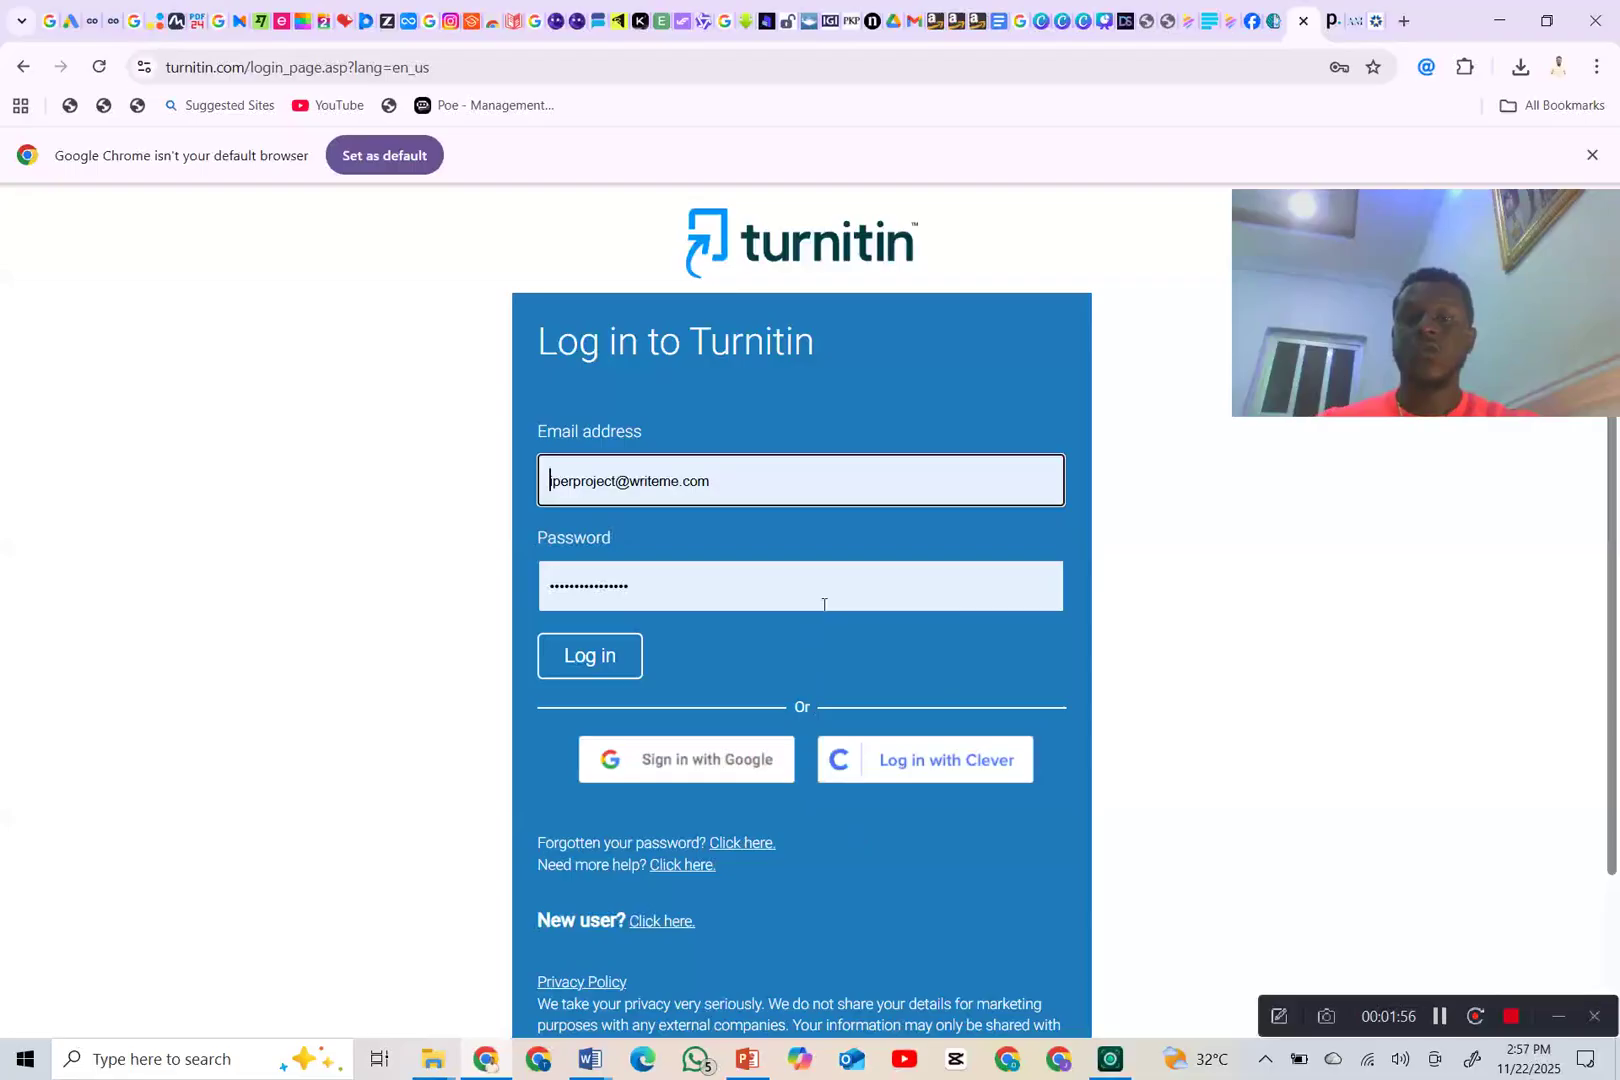
pyautogui.click(1272, 20)
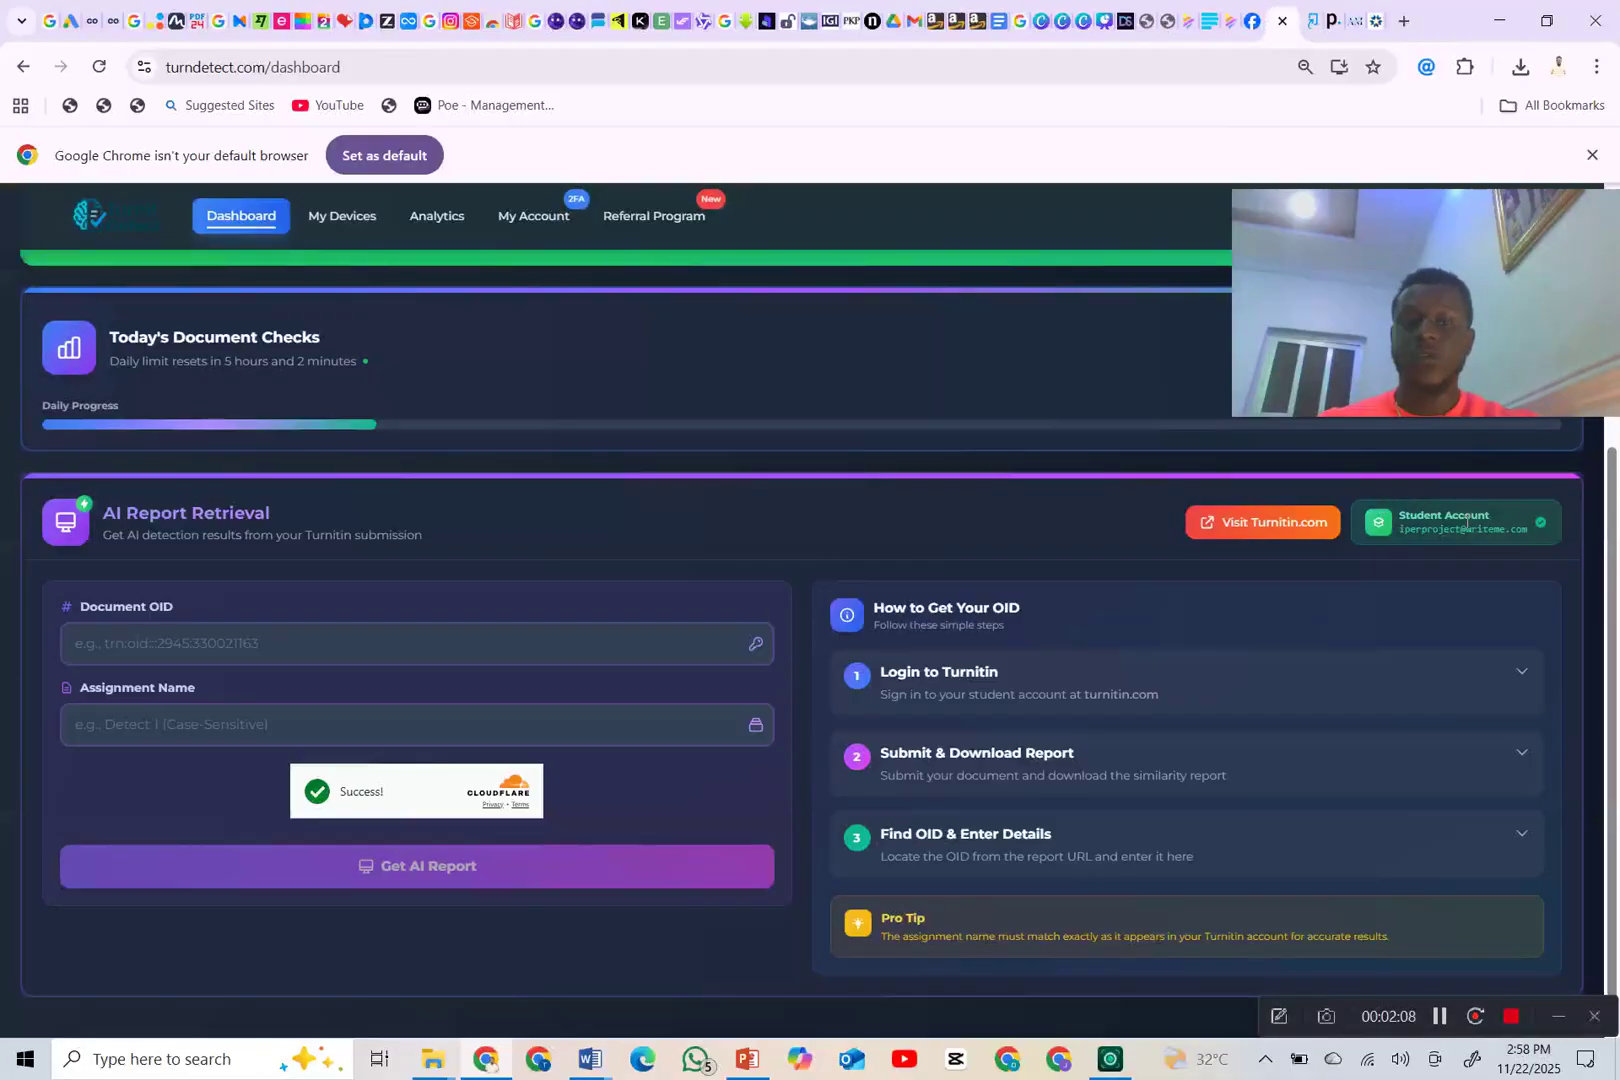
pyautogui.moveTo(1396, 518); pyautogui.dragTo(1432, 527)
pyautogui.click(1407, 564)
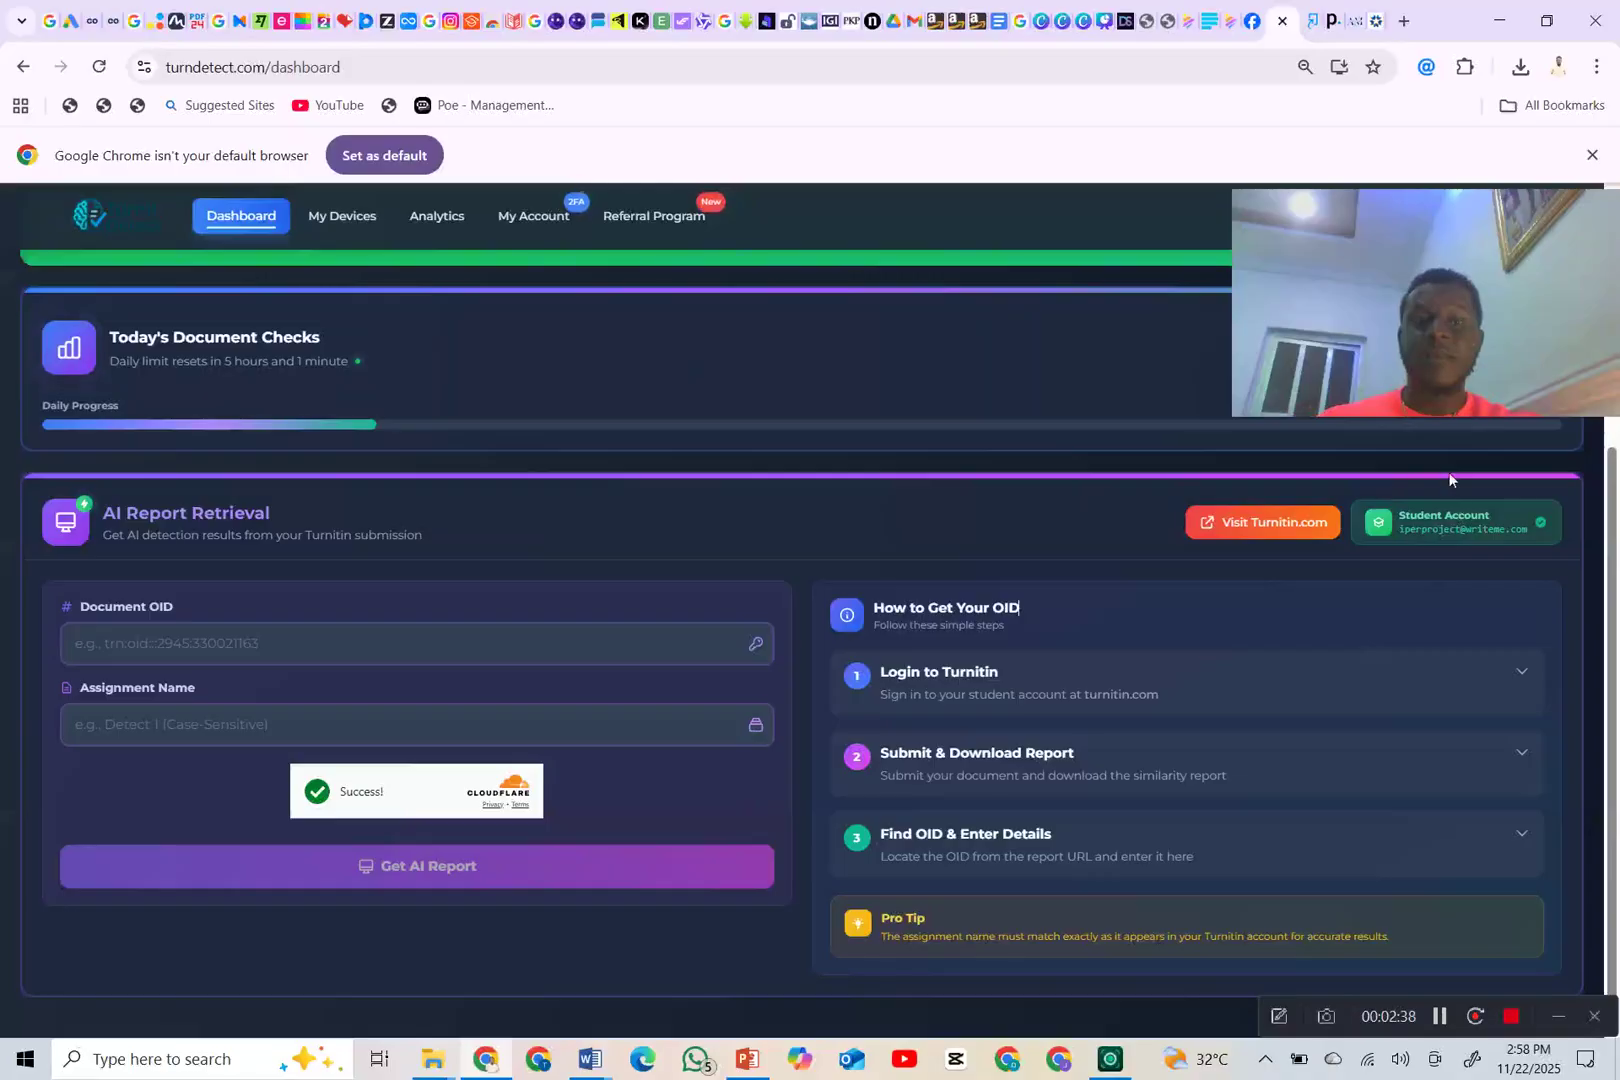
pyautogui.click(1262, 521)
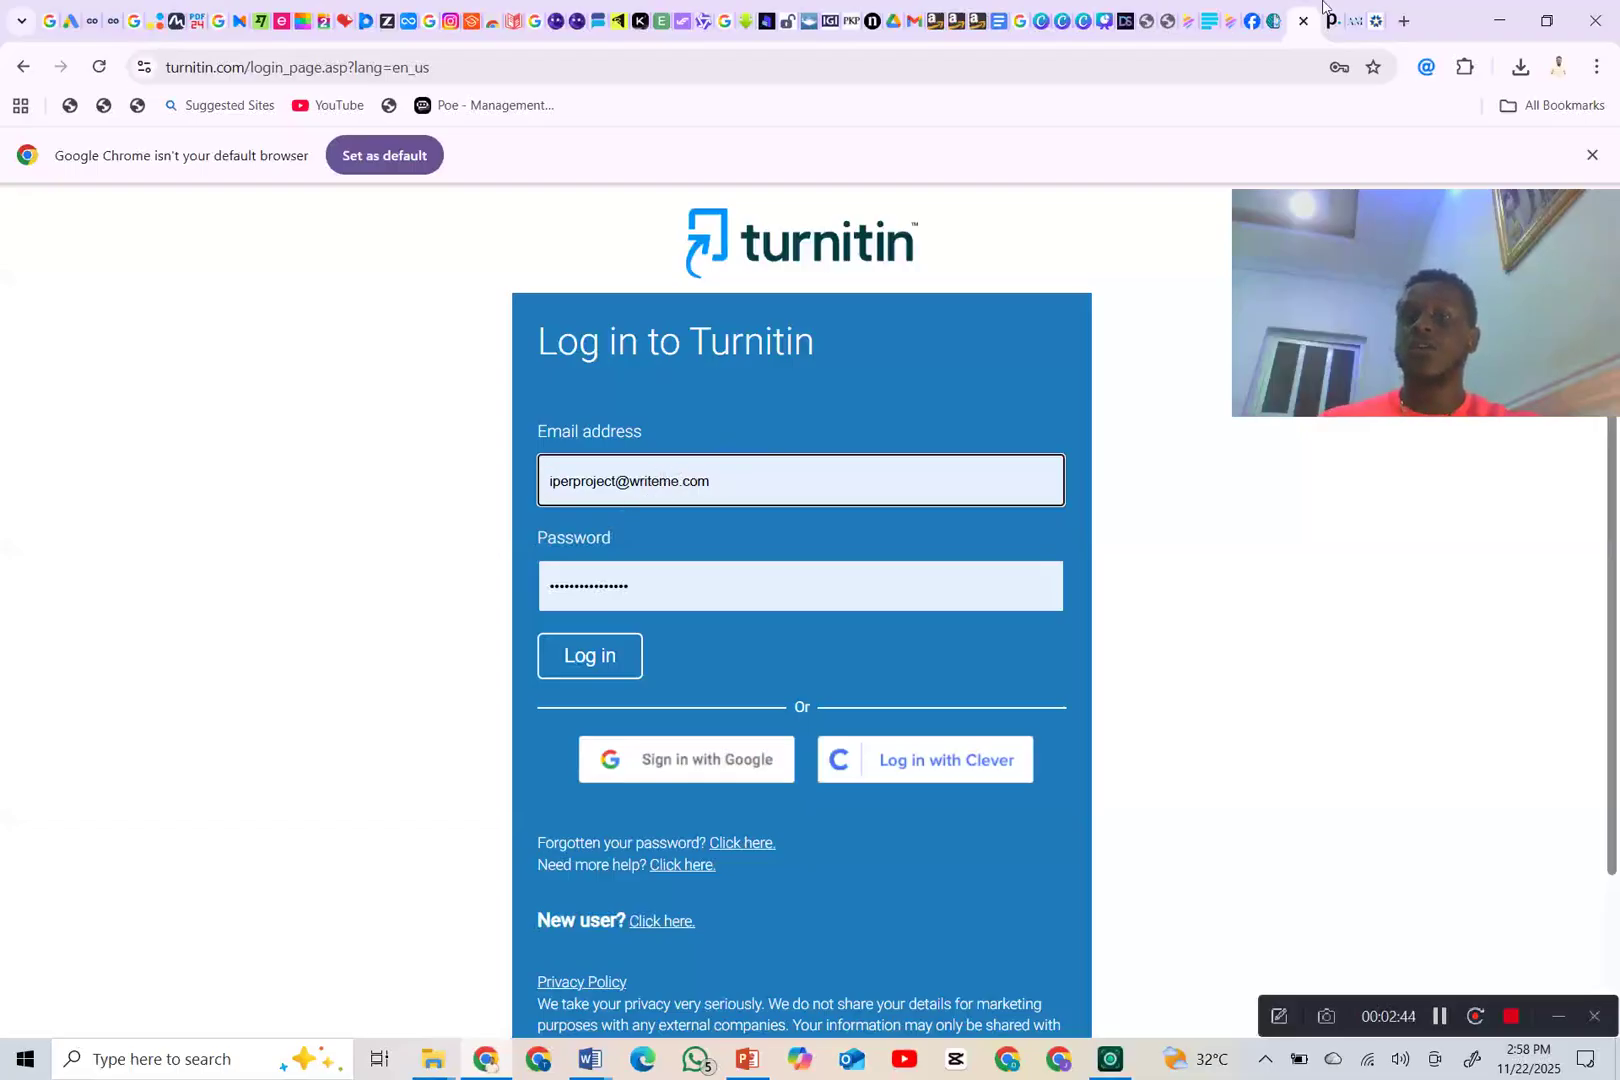
pyautogui.click(1274, 20)
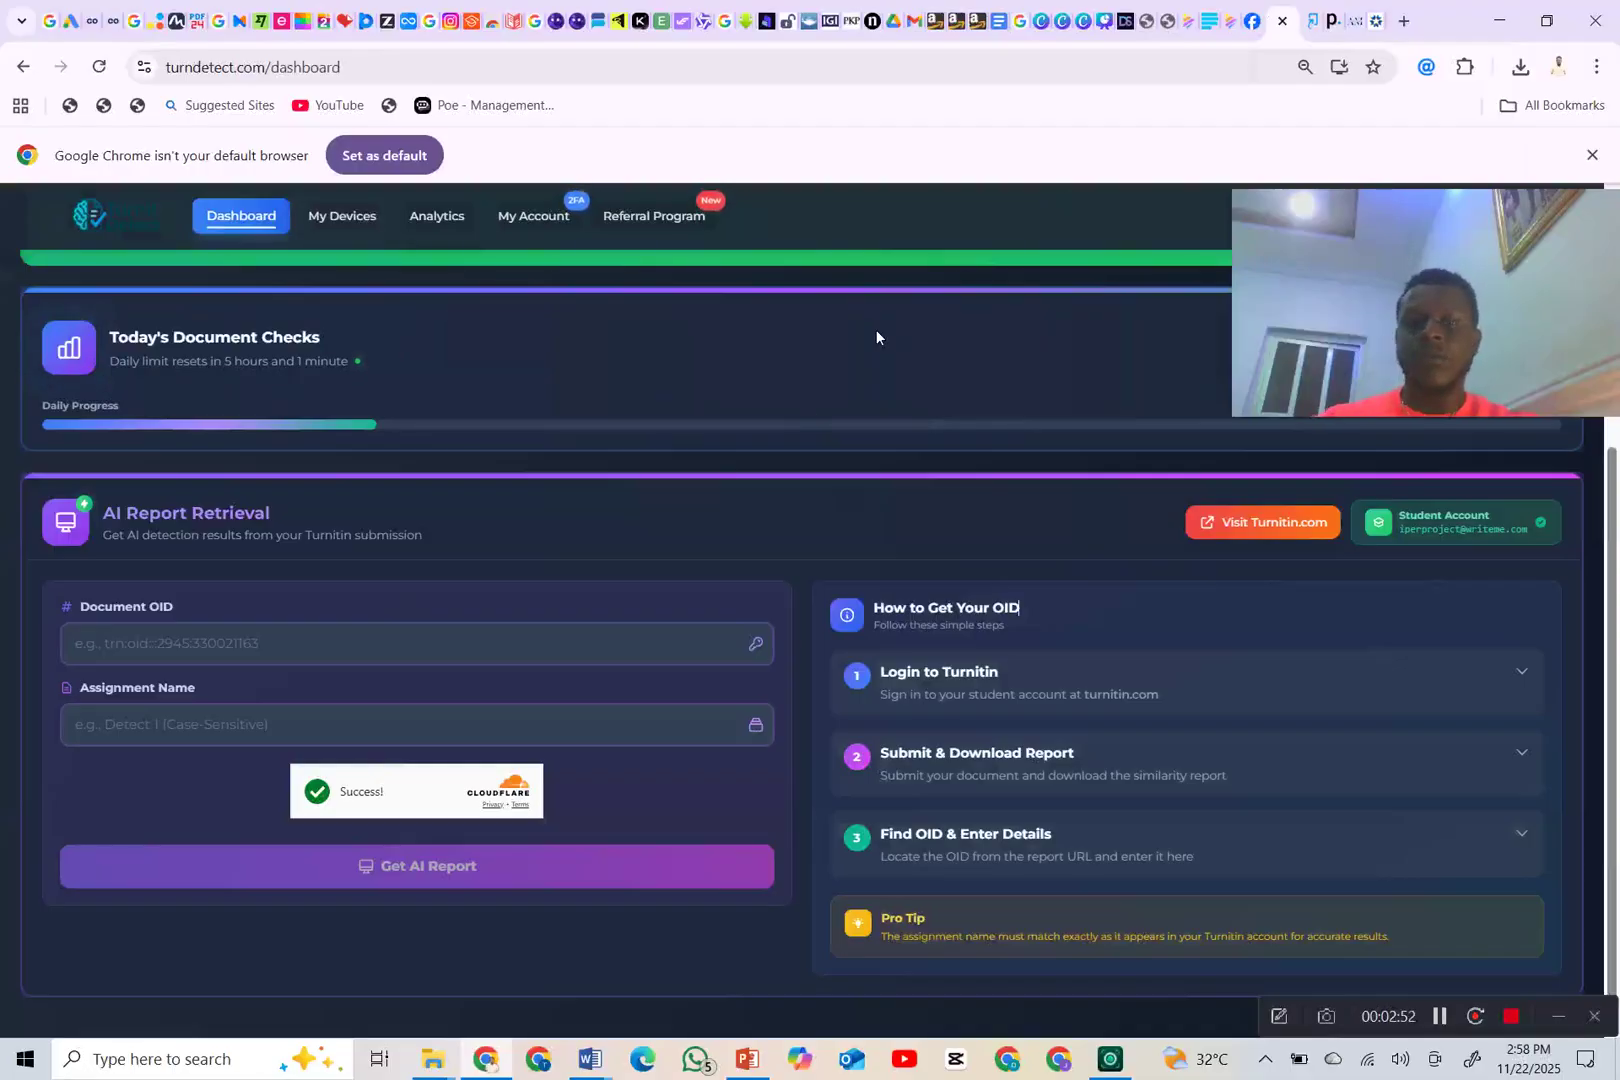
# - Sign in to Turnitin with the prefilled student credentials, returning to and reloading the login page before retrying
pyautogui.click(1314, 20)
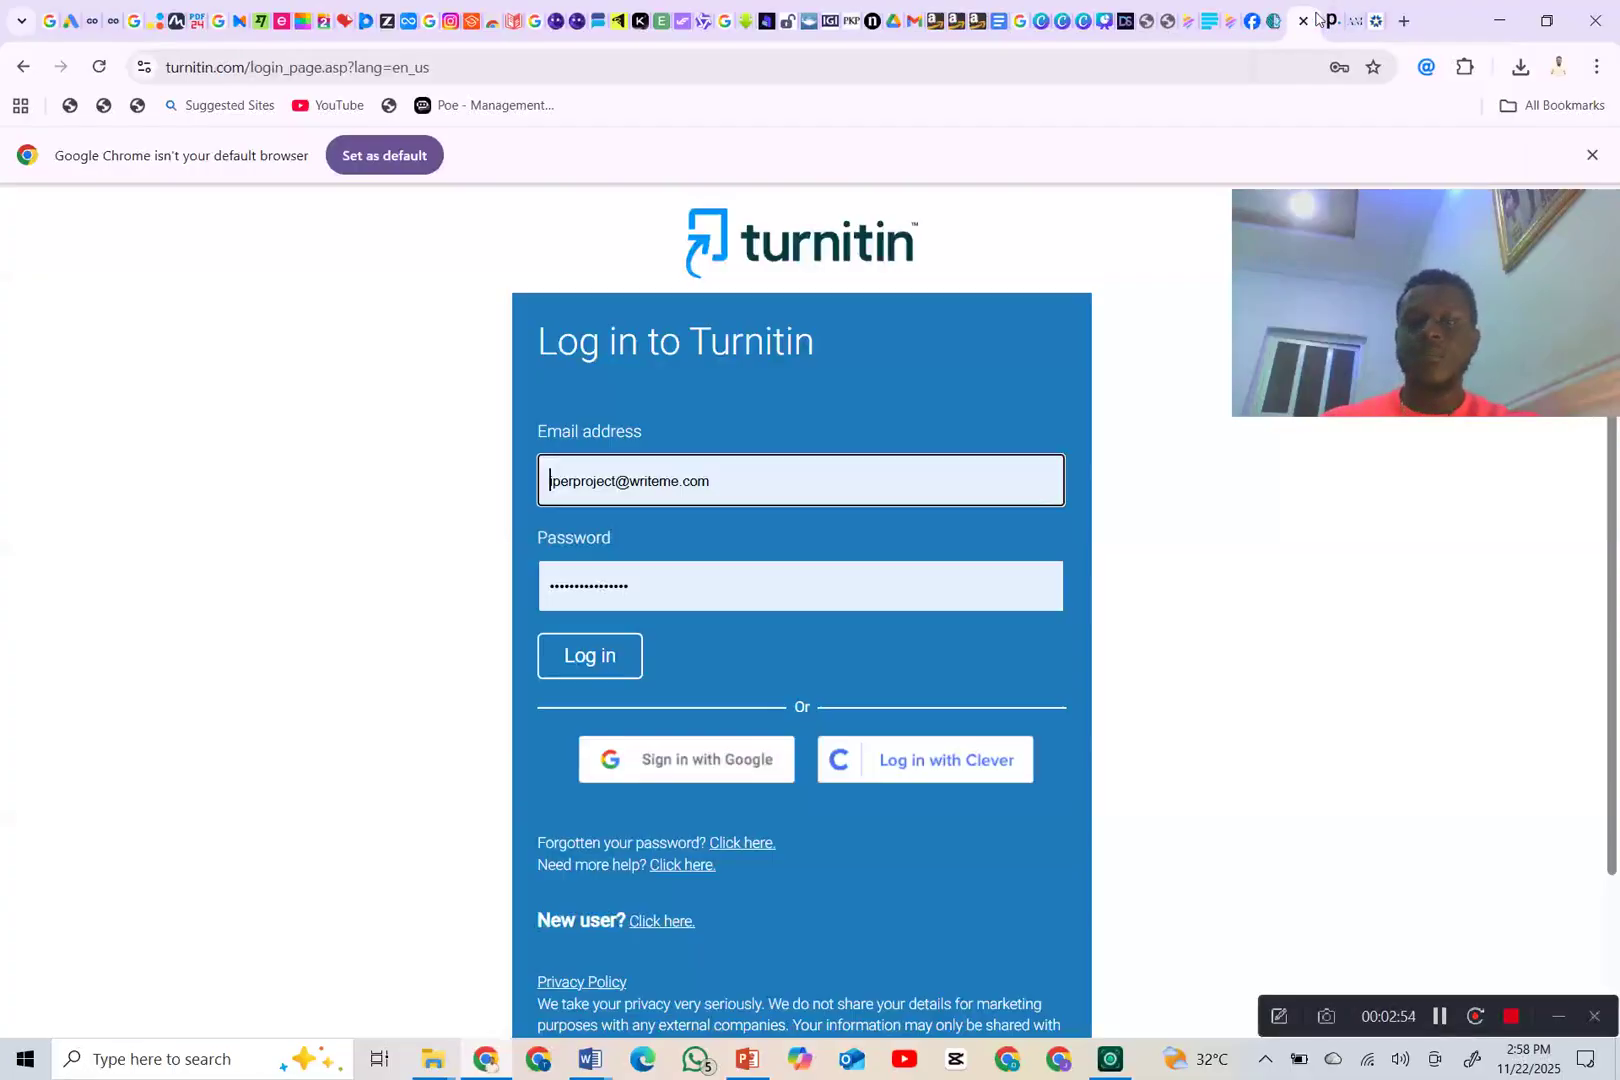
pyautogui.click(608, 655)
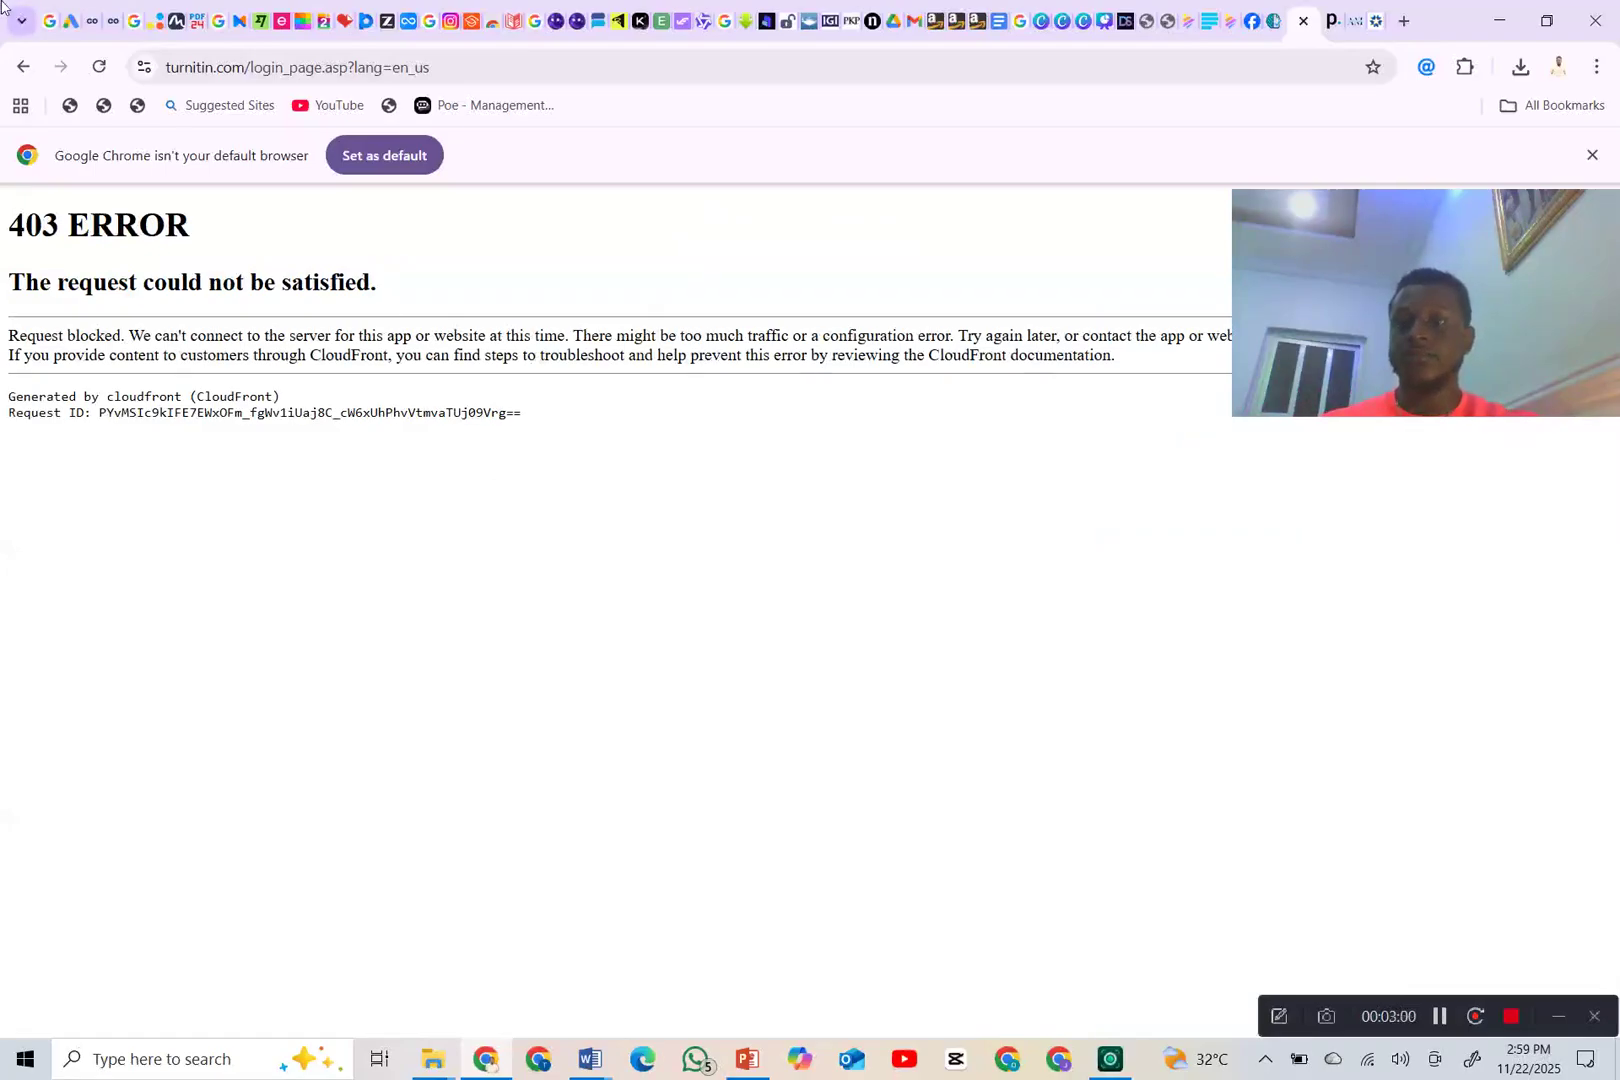
pyautogui.click(23, 66)
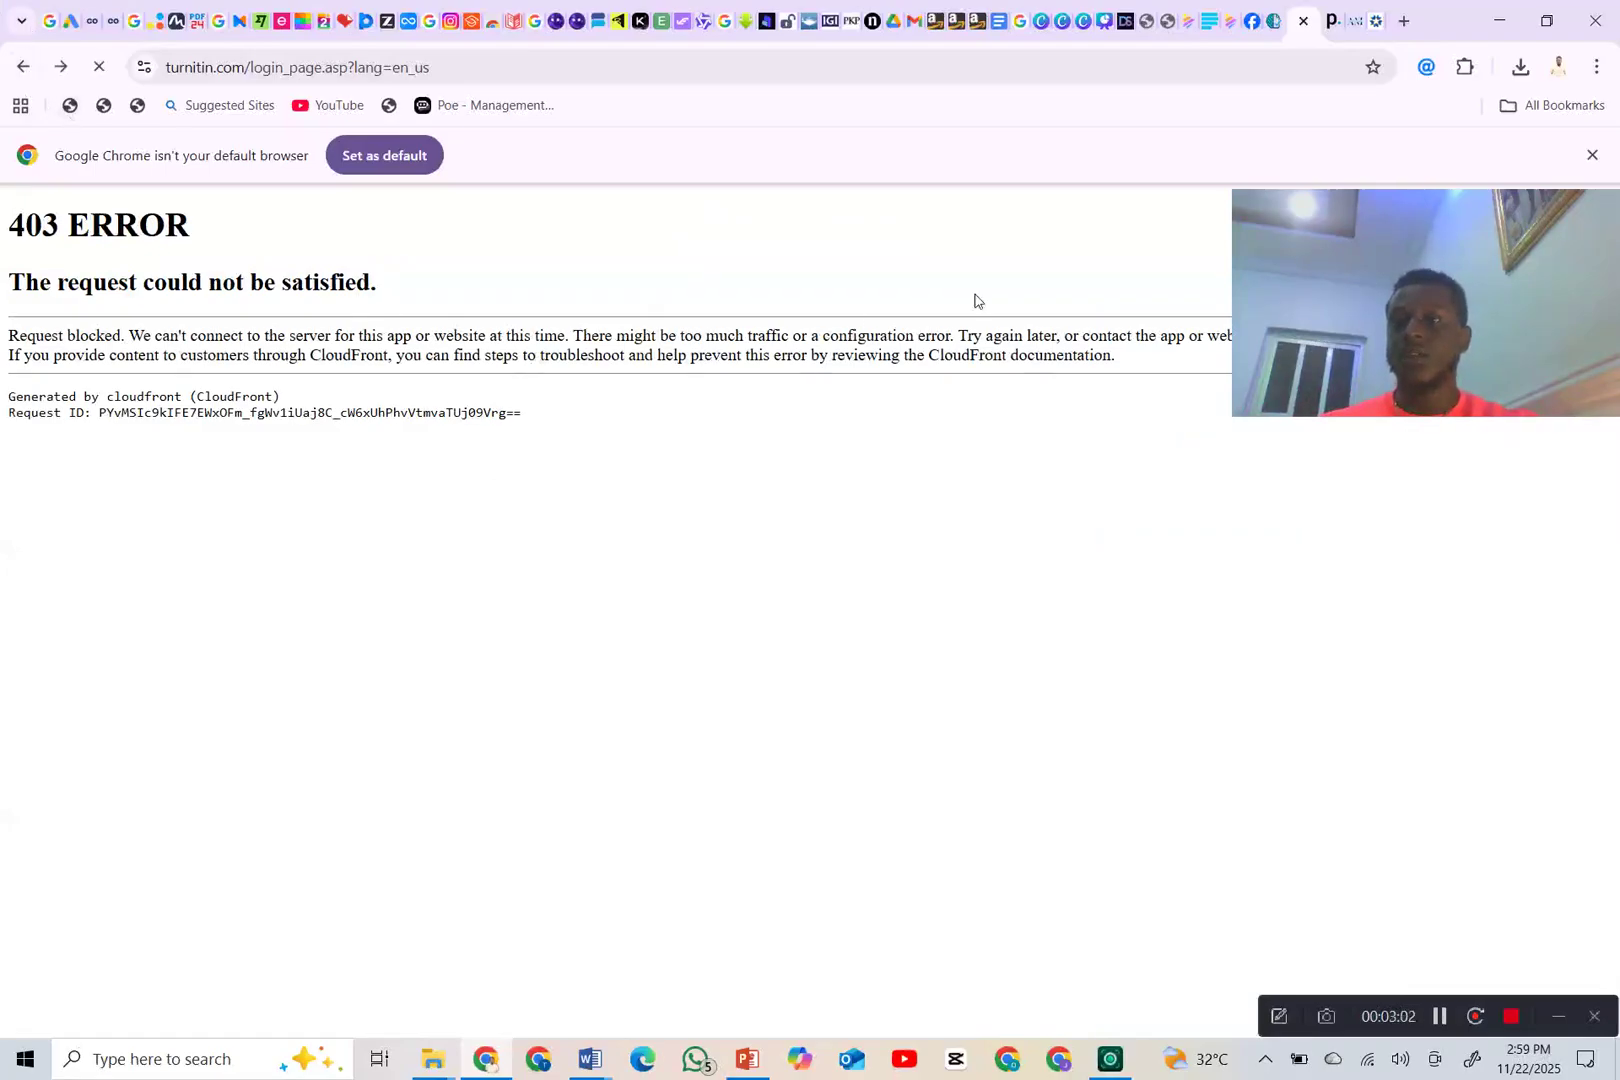
pyautogui.click(101, 79)
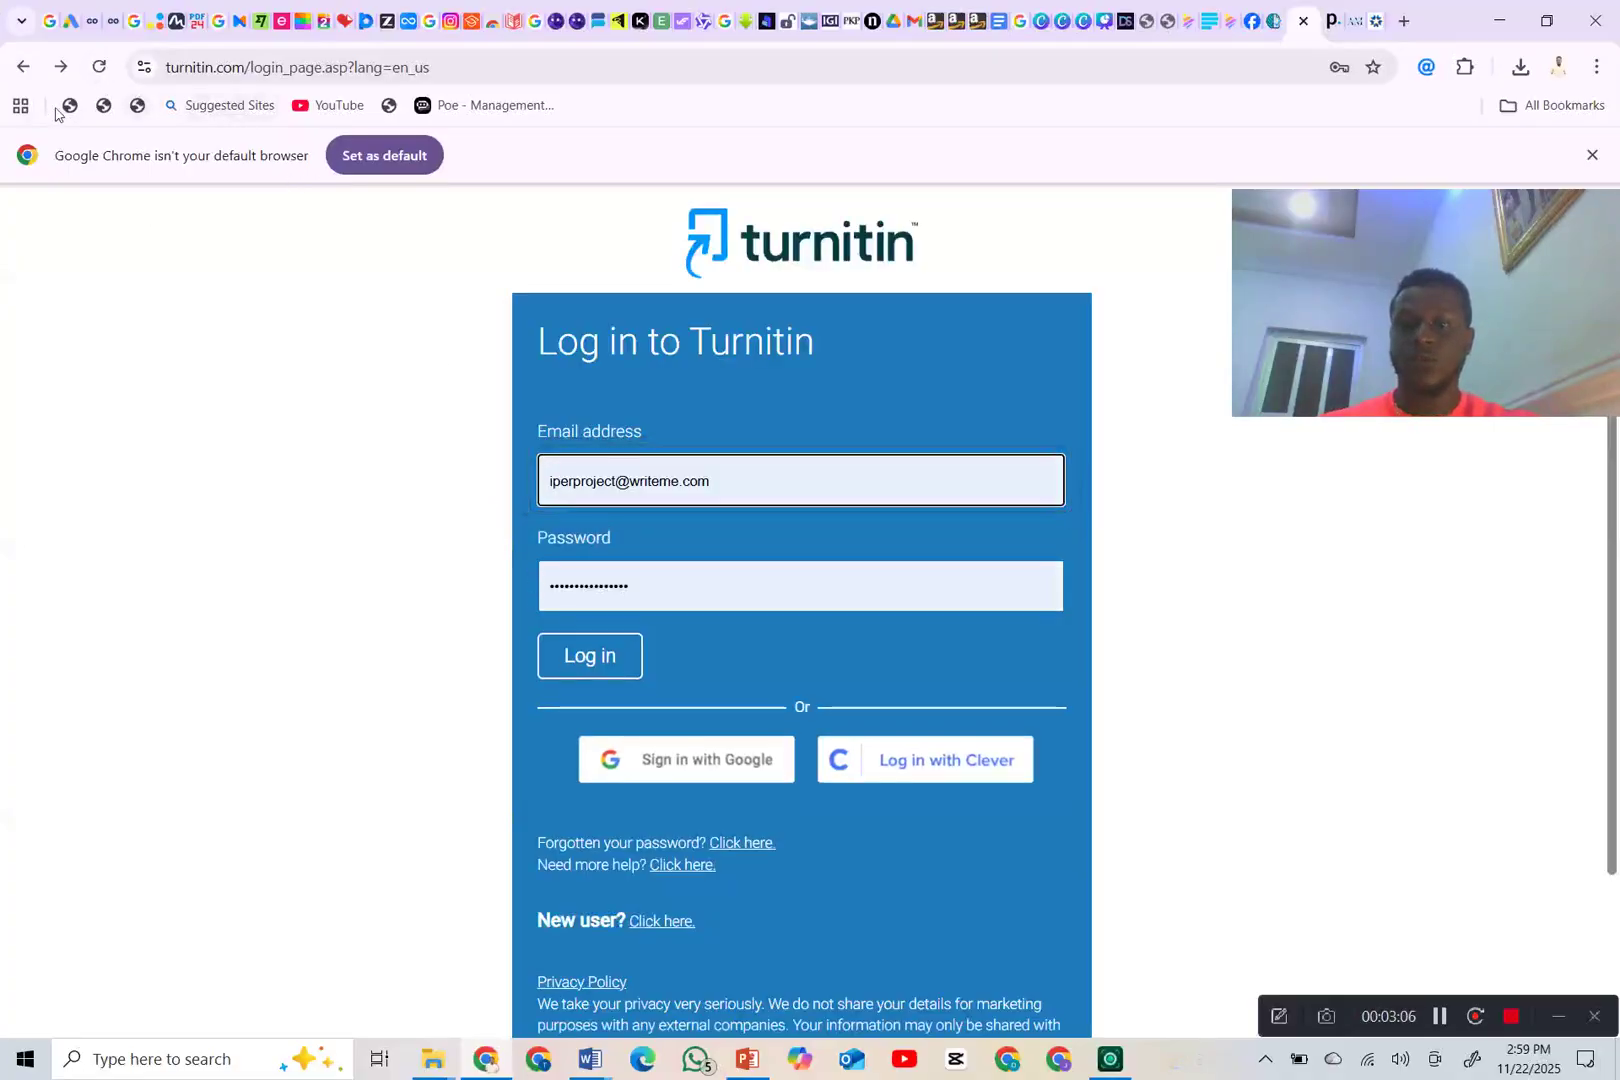
pyautogui.click(113, 68)
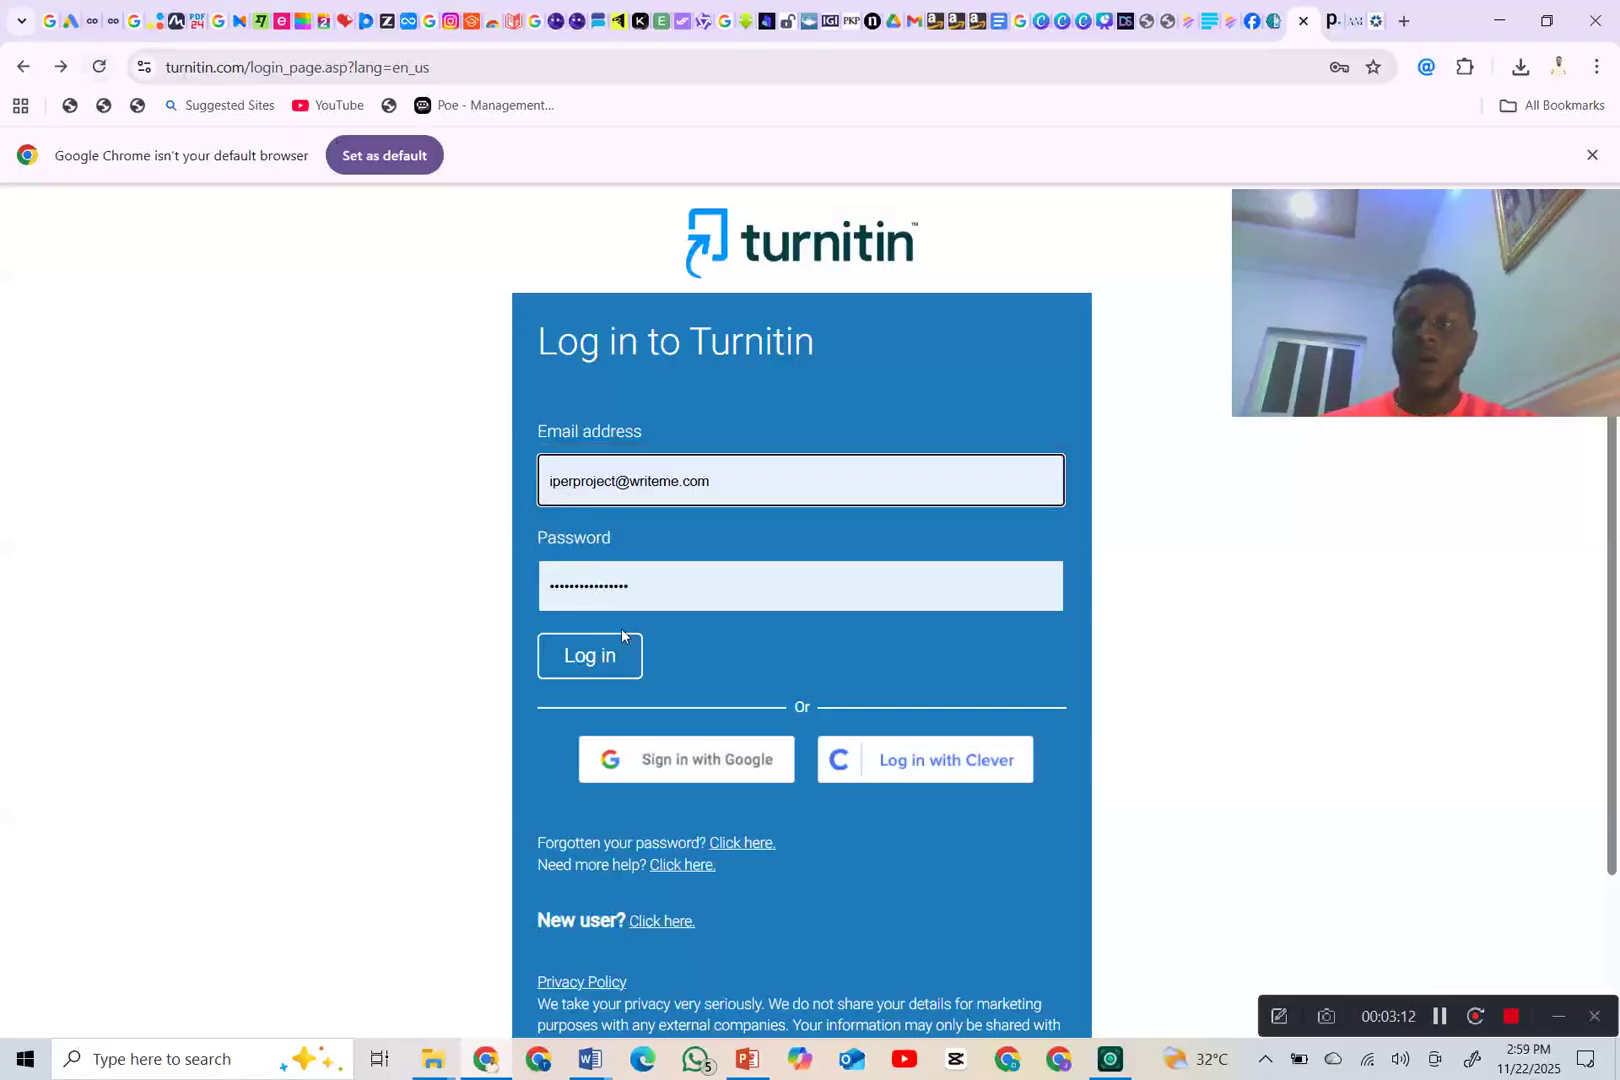
pyautogui.click(607, 659)
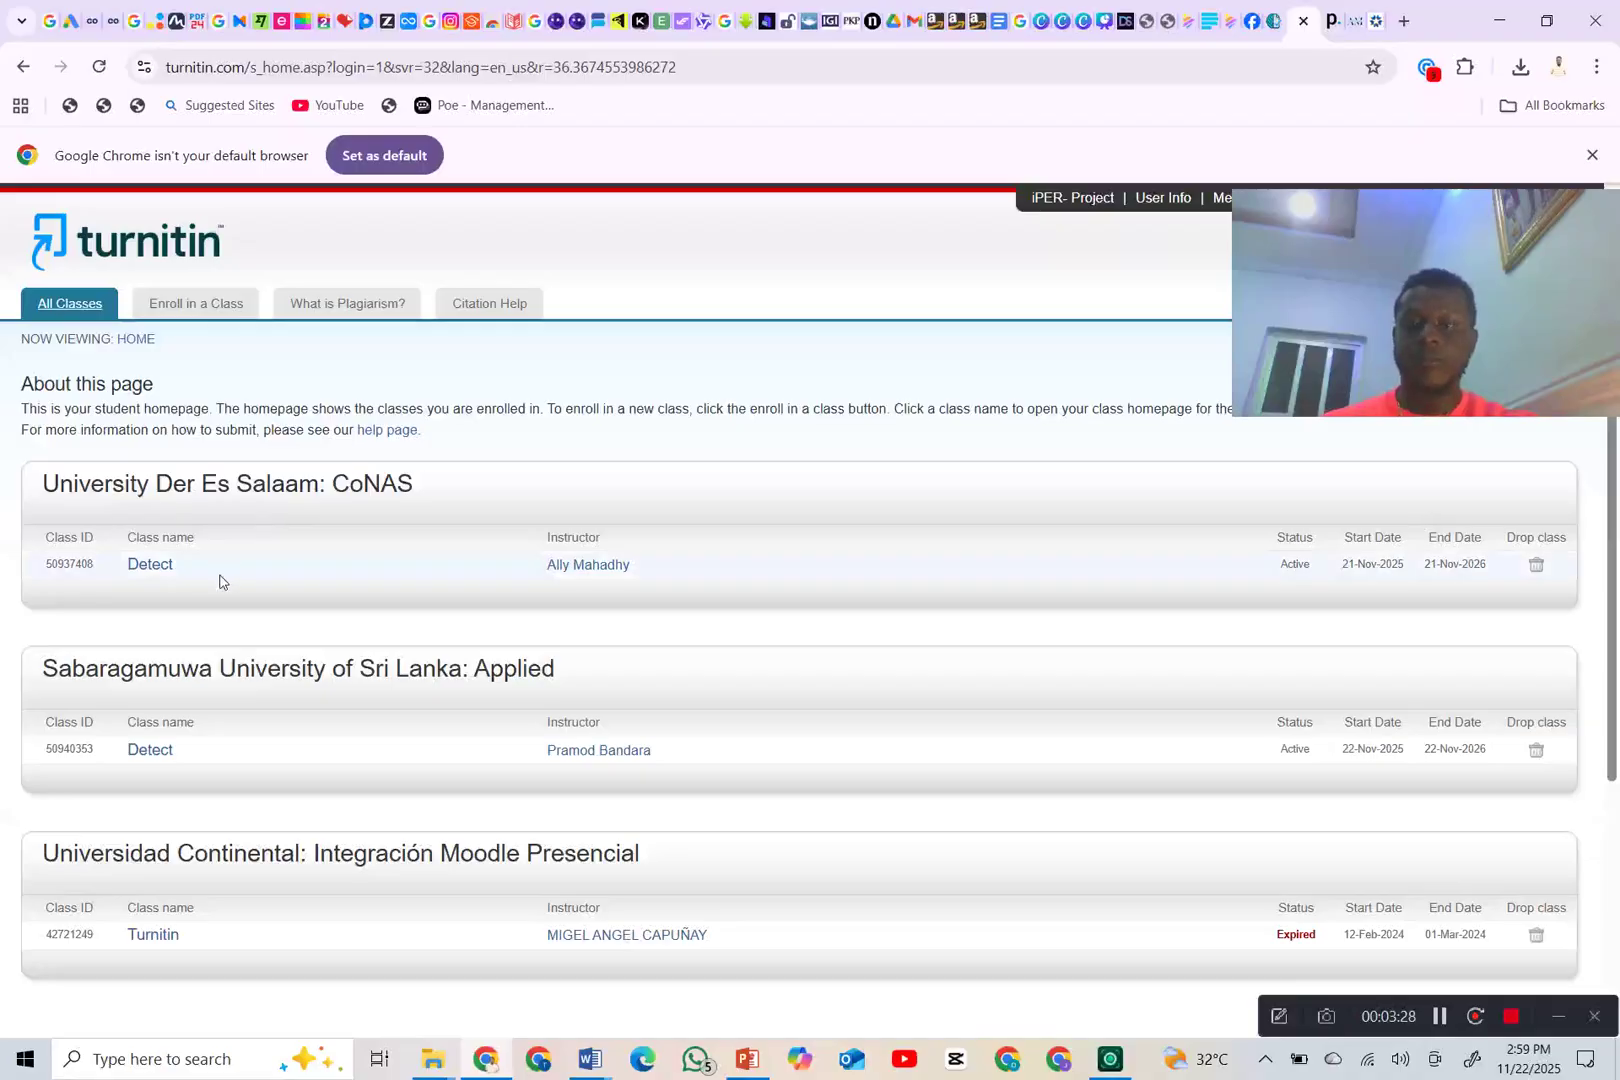
# - Open the Detect class under University Der Es Salaam: CoNAS and open its assignment Detect 22
pyautogui.click(146, 566)
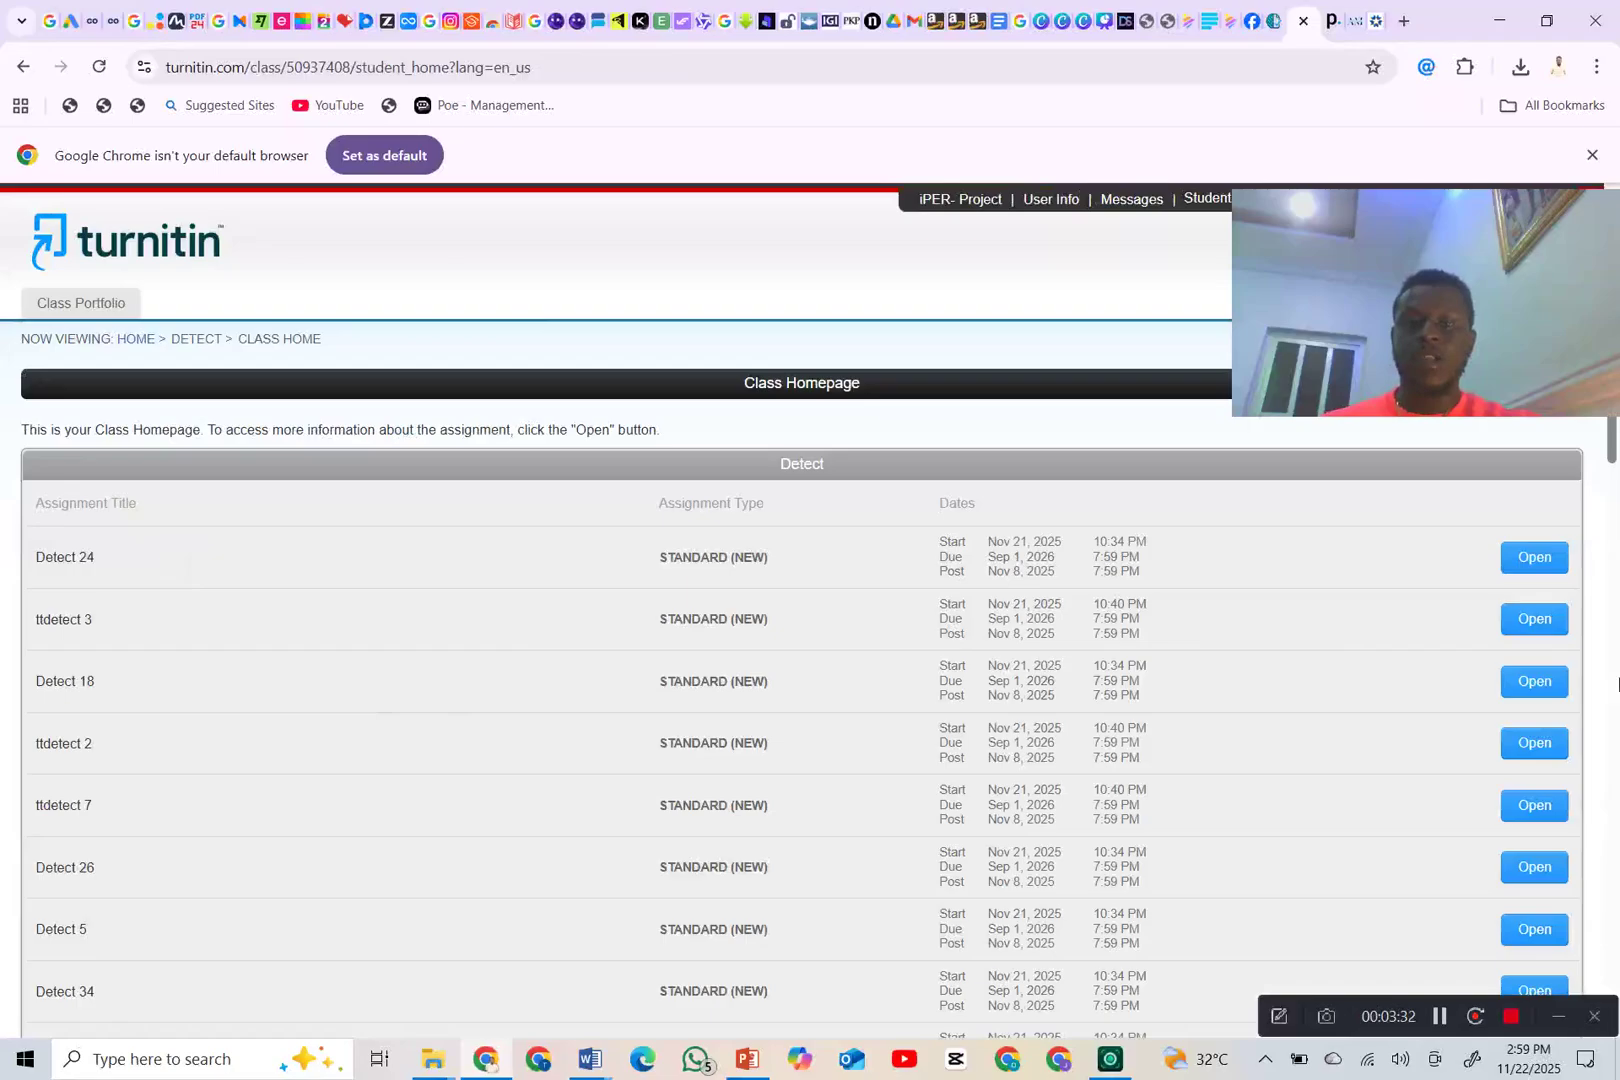
pyautogui.scroll(-6, 800, 610)
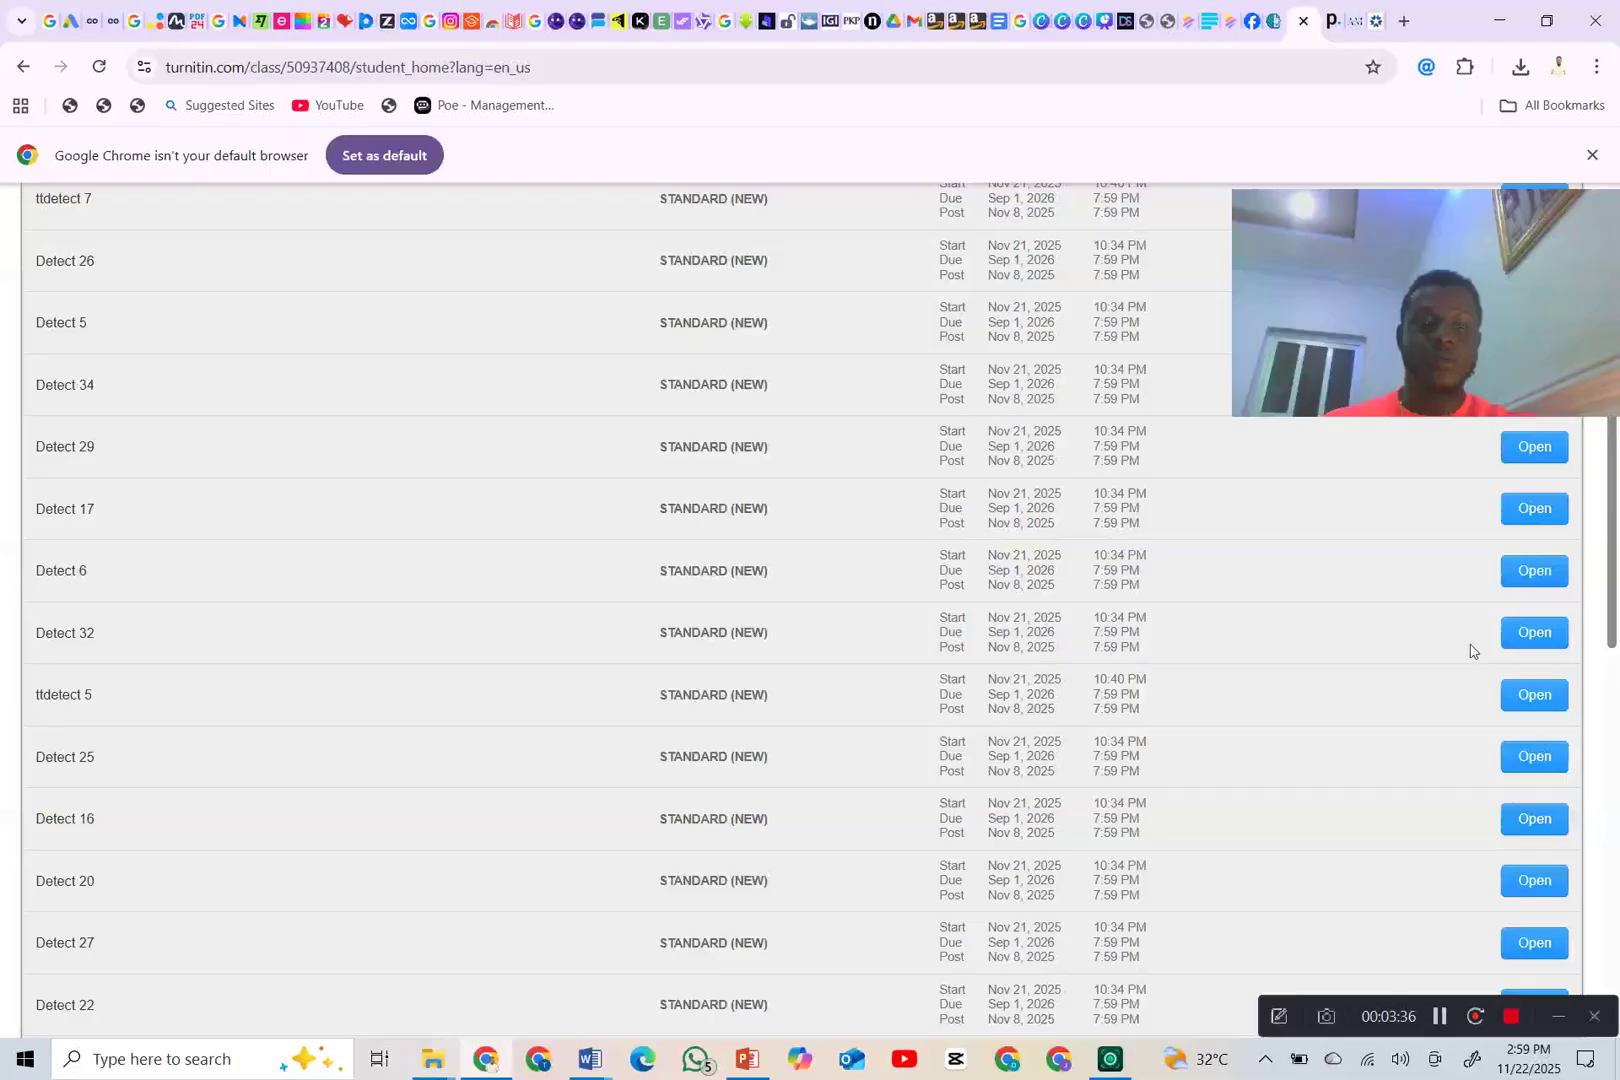
pyautogui.scroll(6, 800, 610)
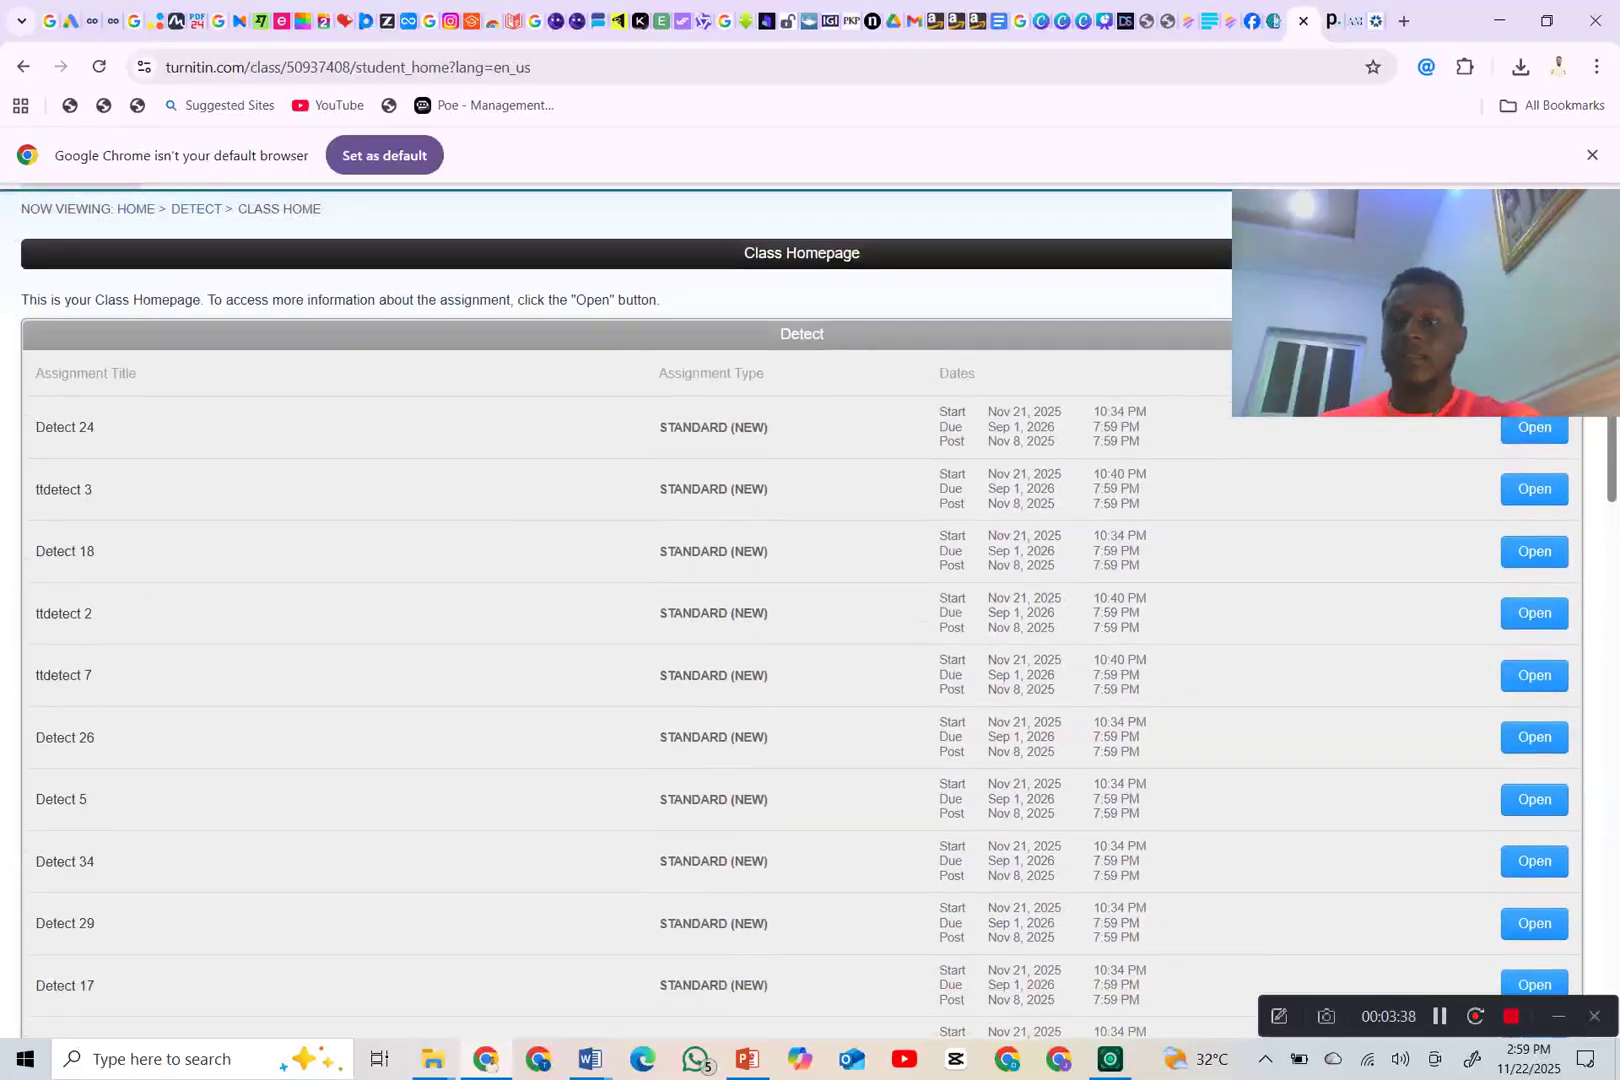
pyautogui.scroll(-12, 800, 610)
pyautogui.scroll(1, 1502, 580)
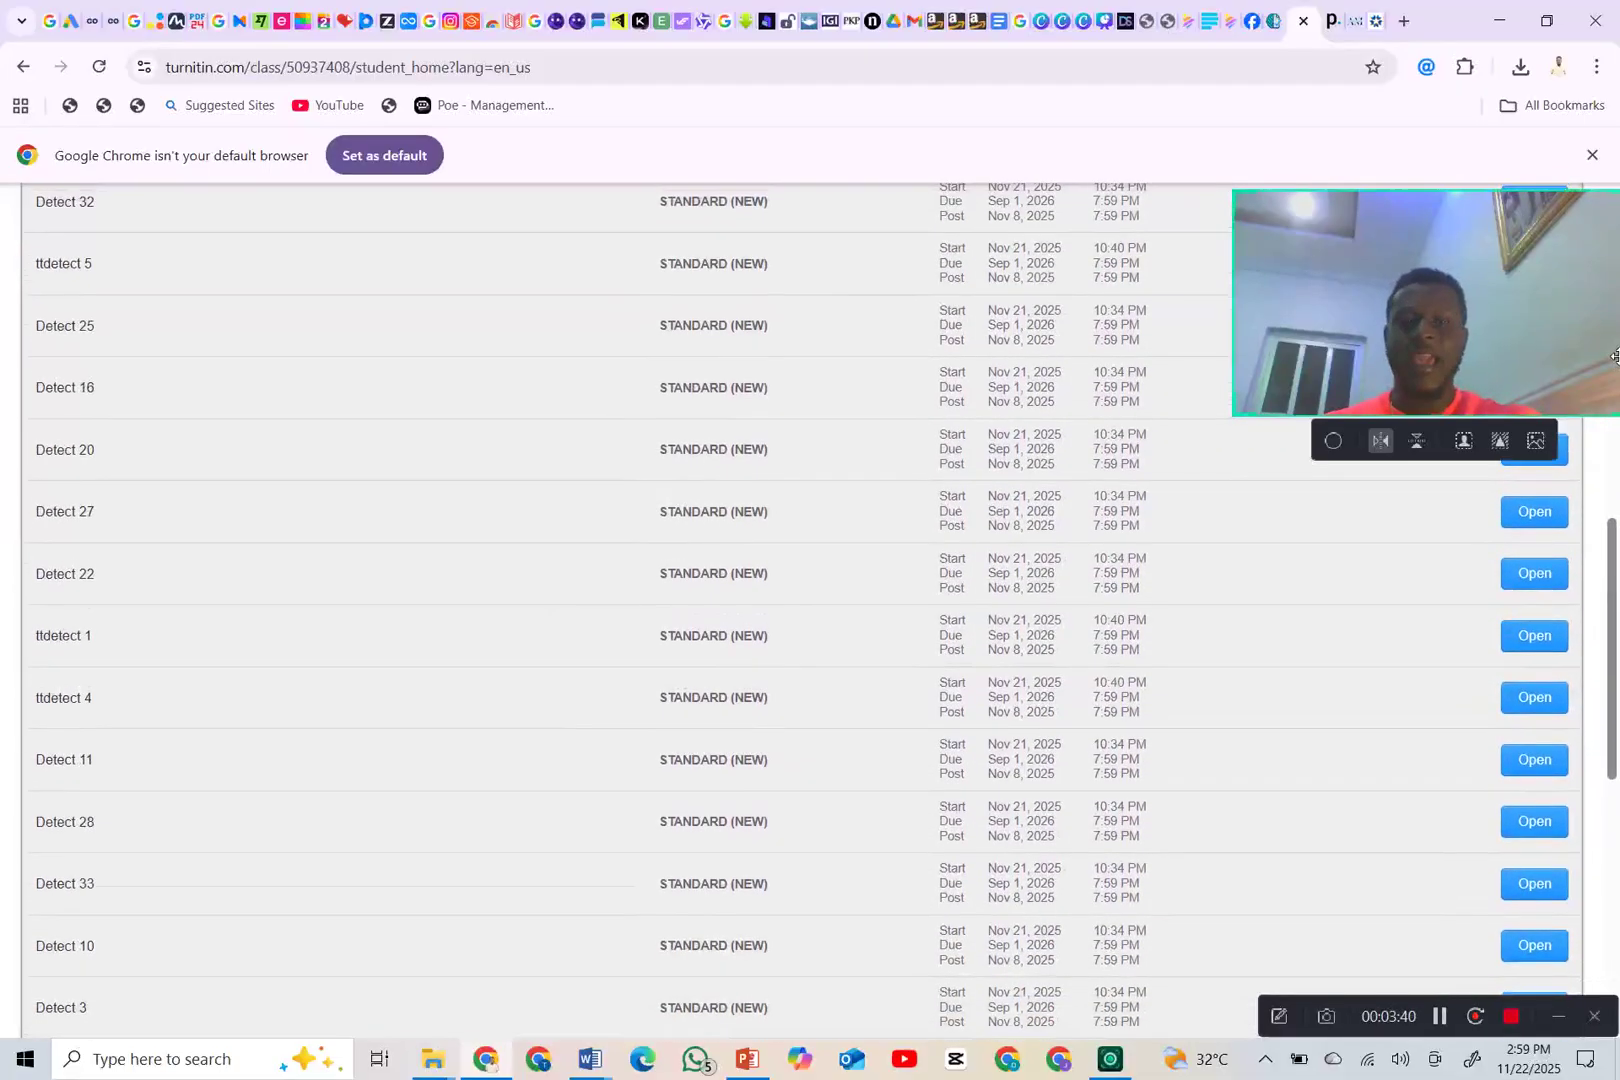
pyautogui.click(1516, 572)
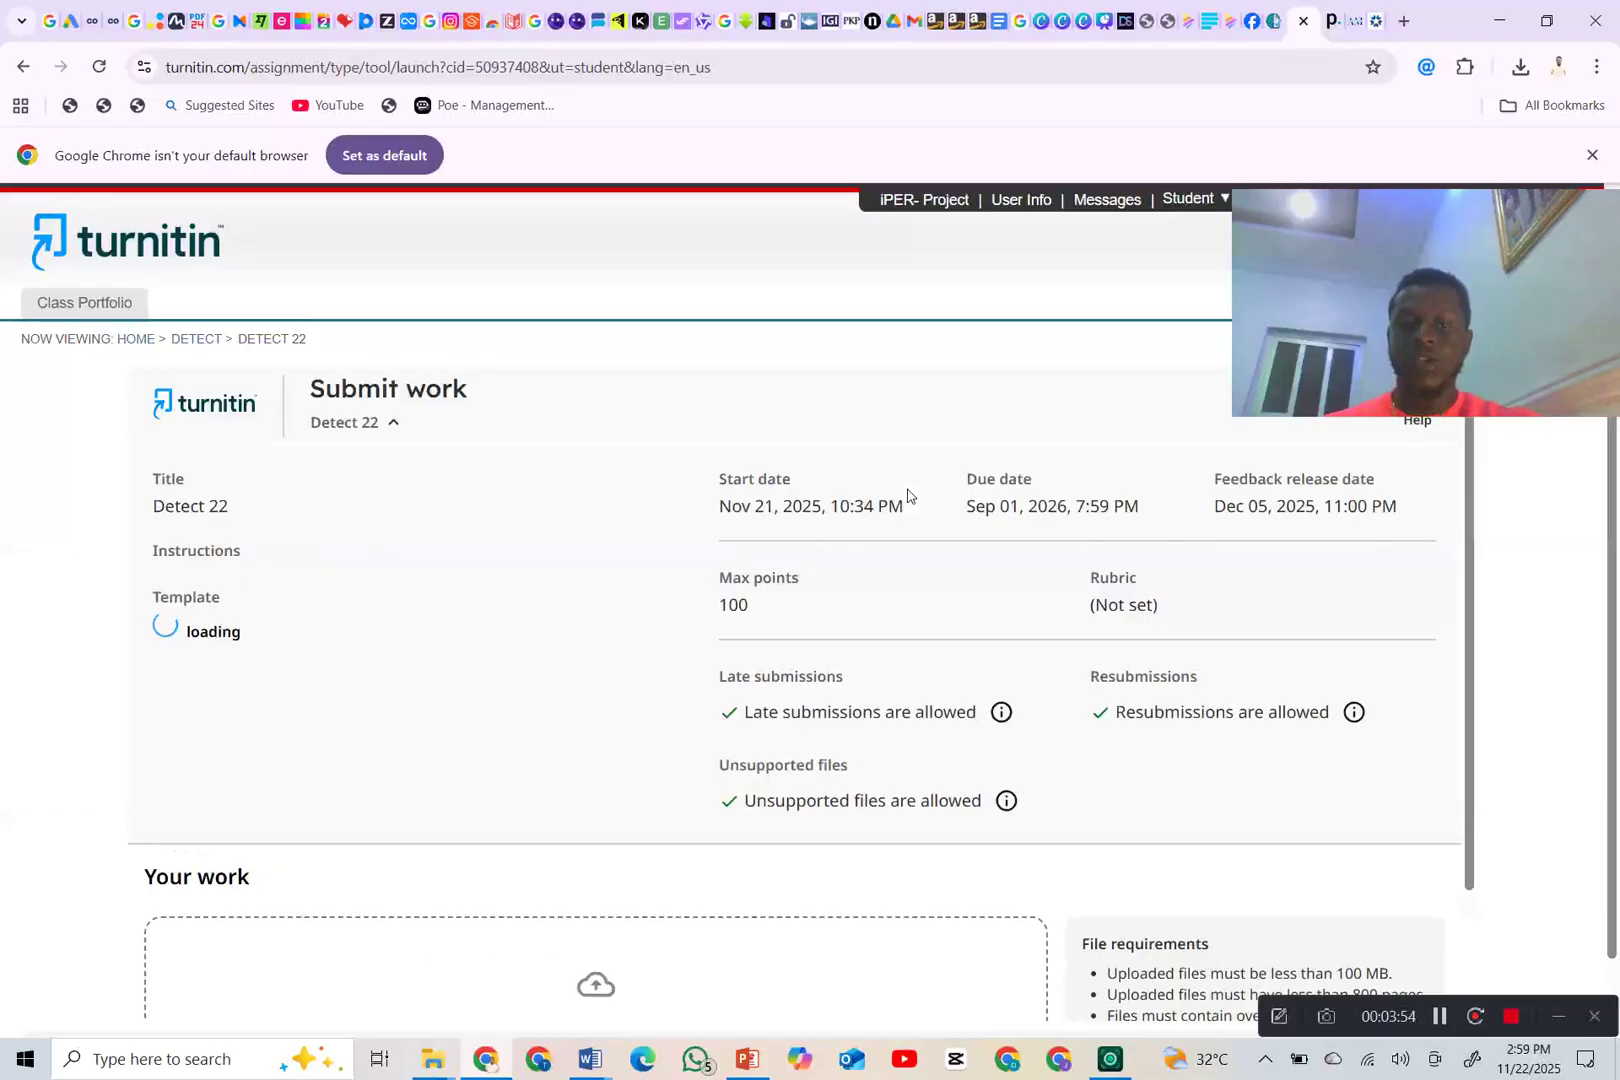
# - Upload Comparative Analysis-1.docx from its folder to the Detect 22 assignment and submit it without waiting for the preview
pyautogui.scroll(-1, 906, 495)
pyautogui.scroll(-1, 800, 690)
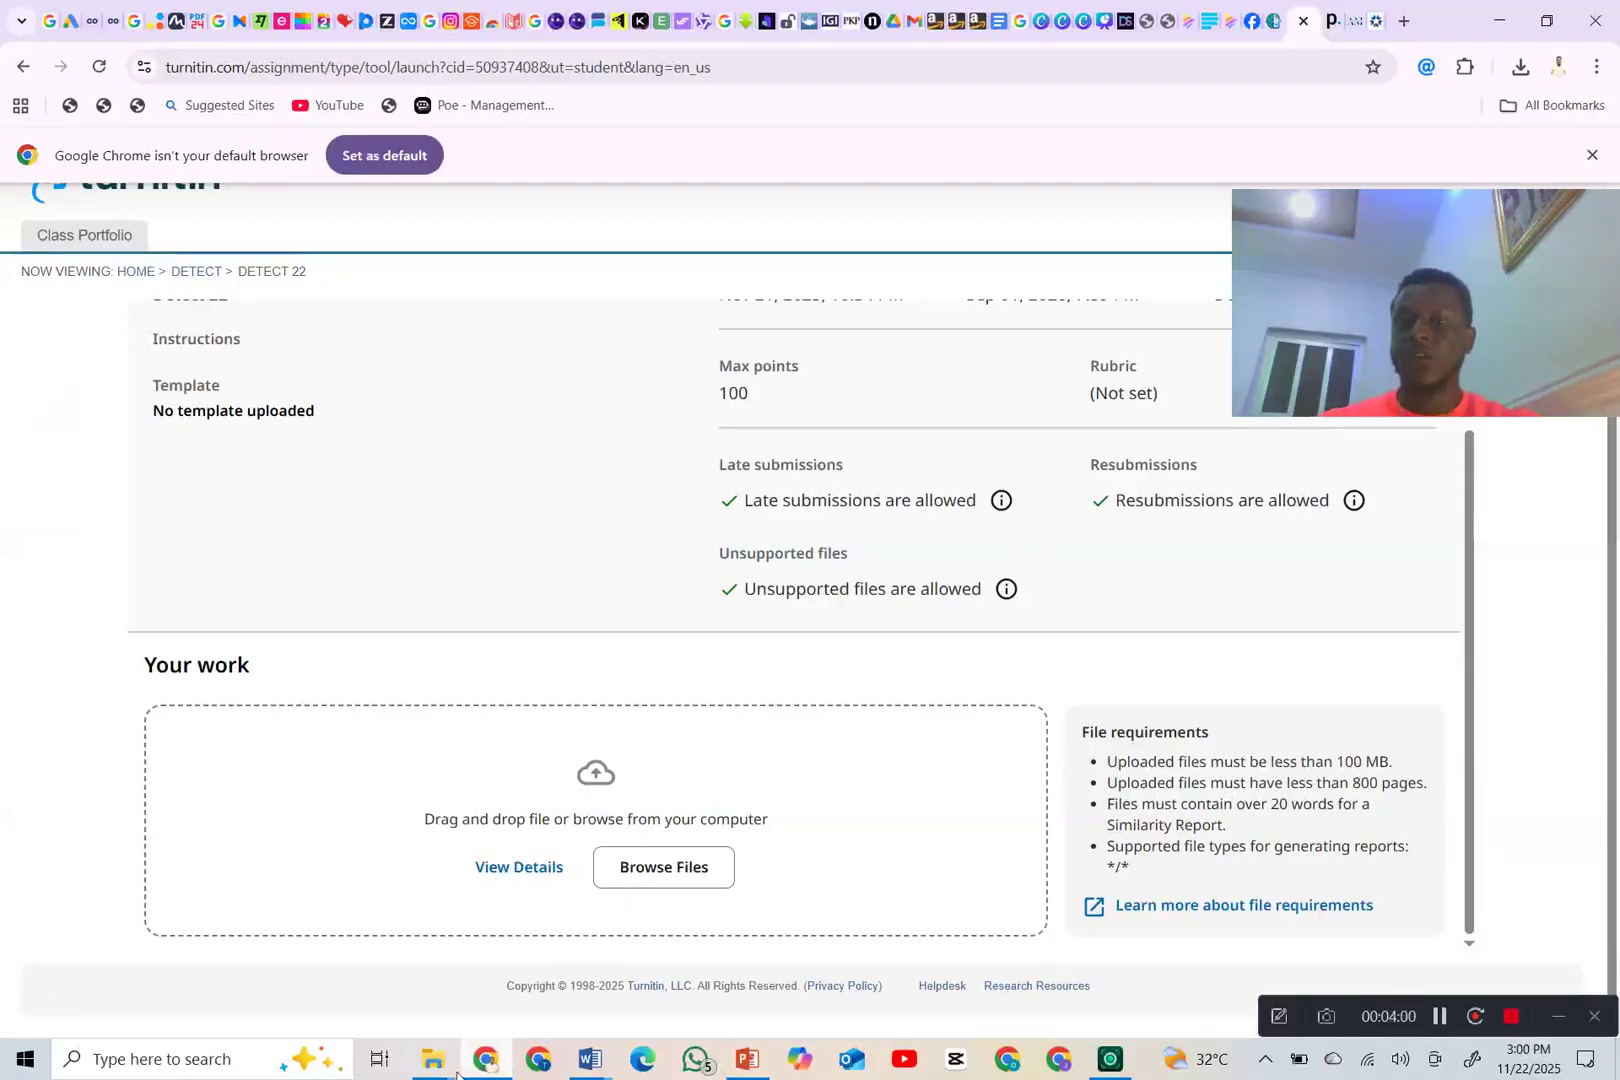
pyautogui.moveTo(443, 1068)
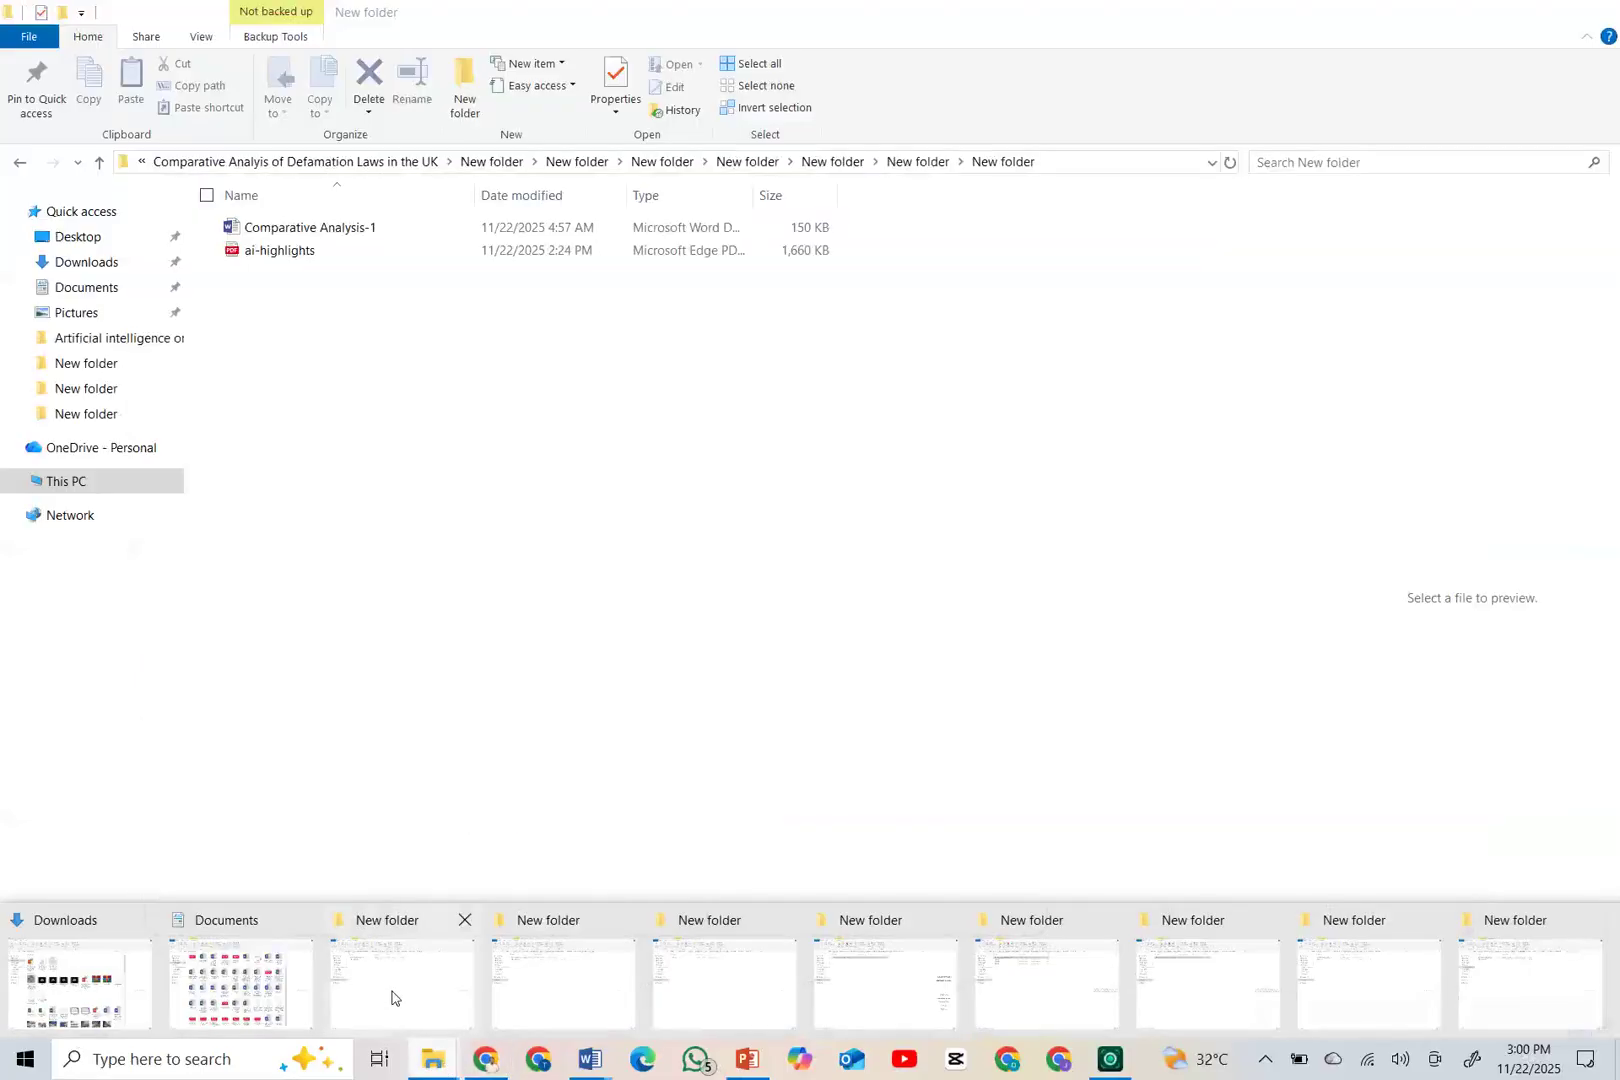
pyautogui.click(392, 997)
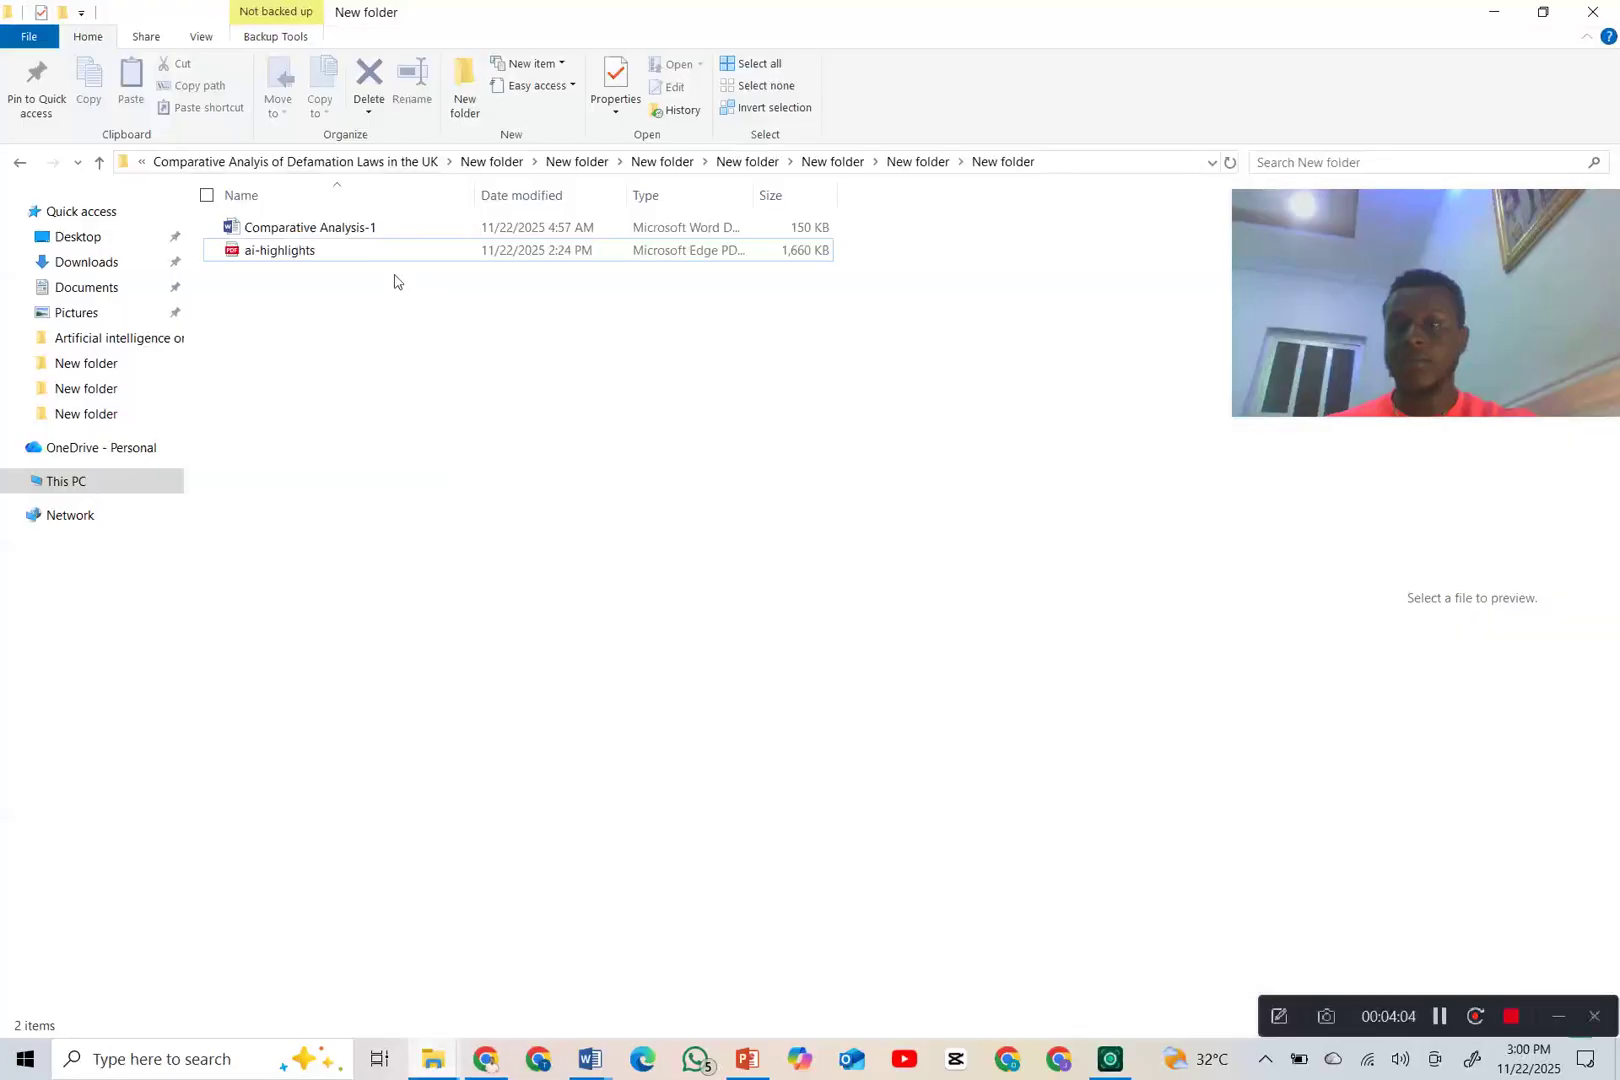
pyautogui.click(341, 231)
pyautogui.moveTo(341, 231); pyautogui.dragTo(628, 866)
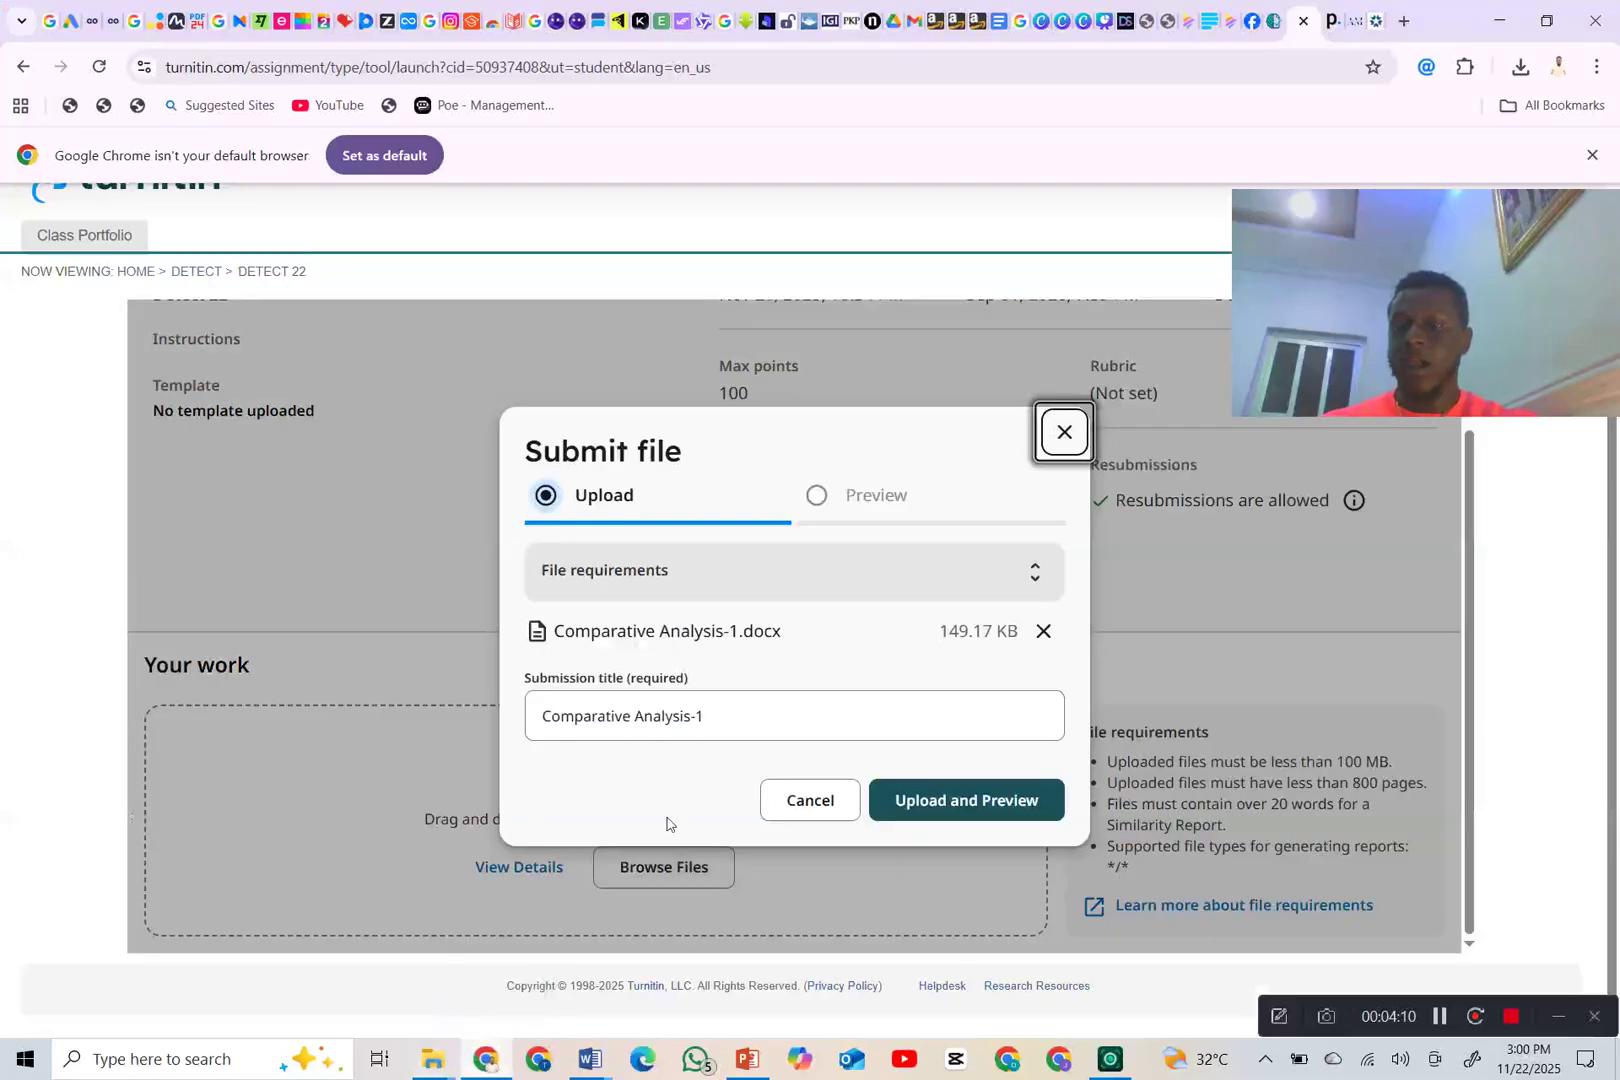
pyautogui.click(944, 808)
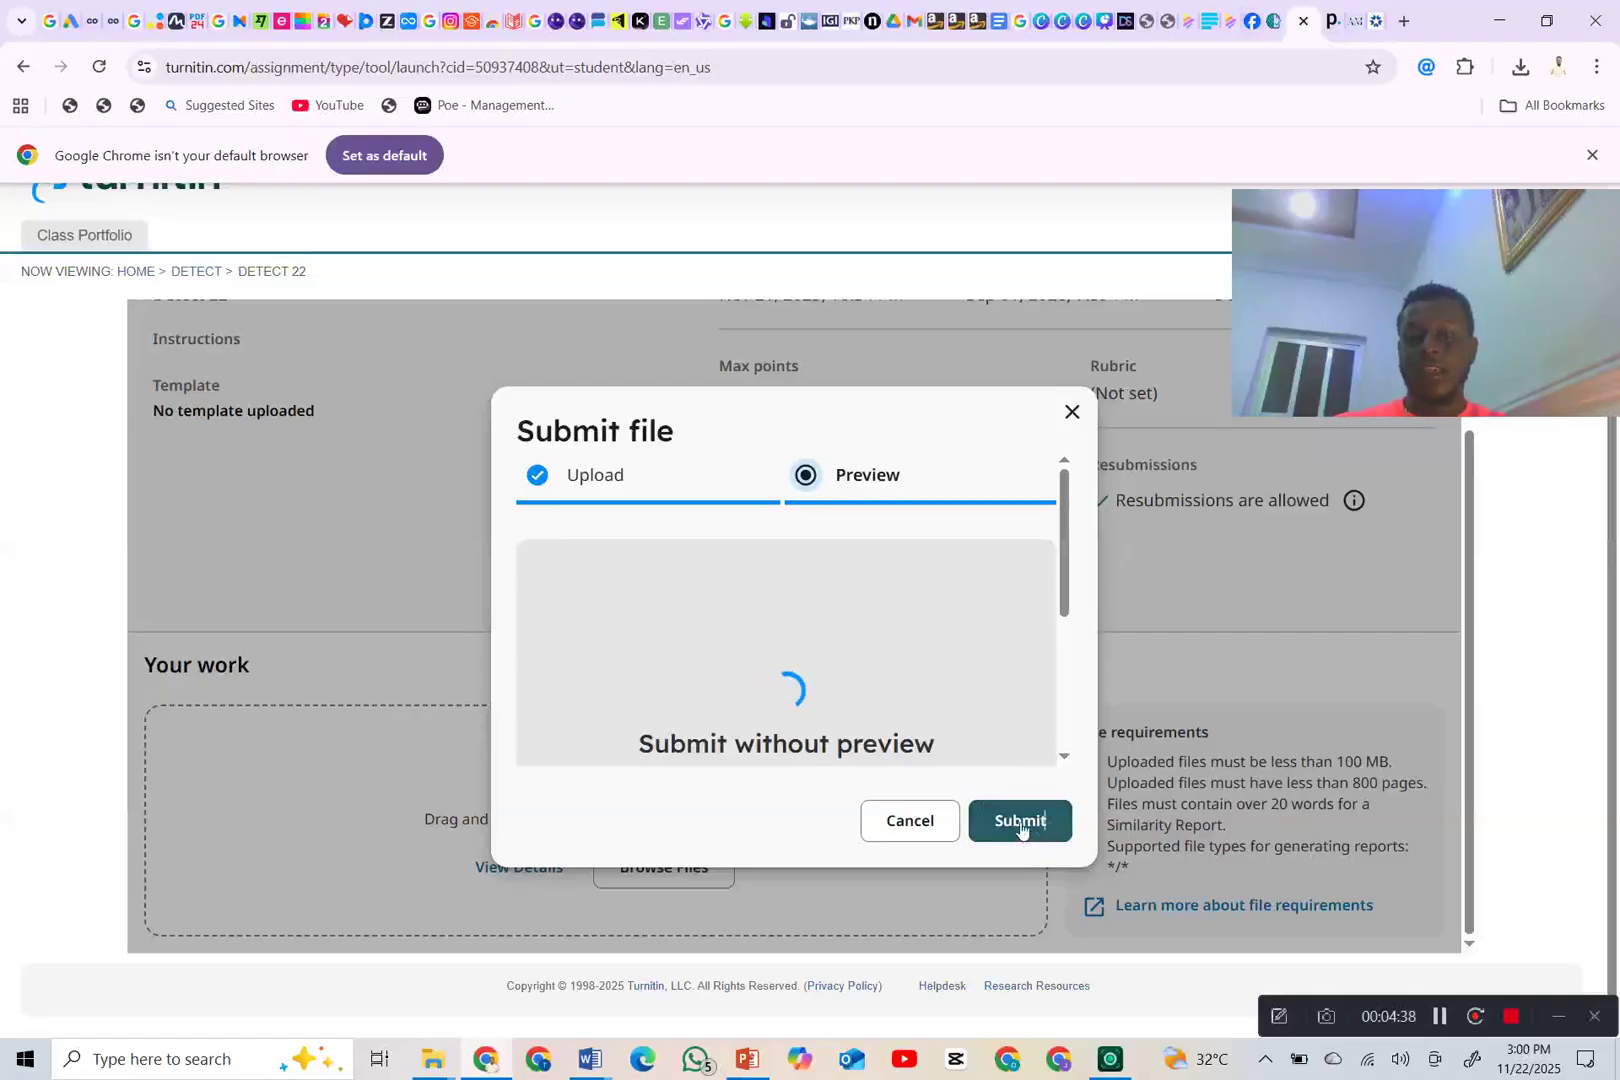
pyautogui.click(1021, 824)
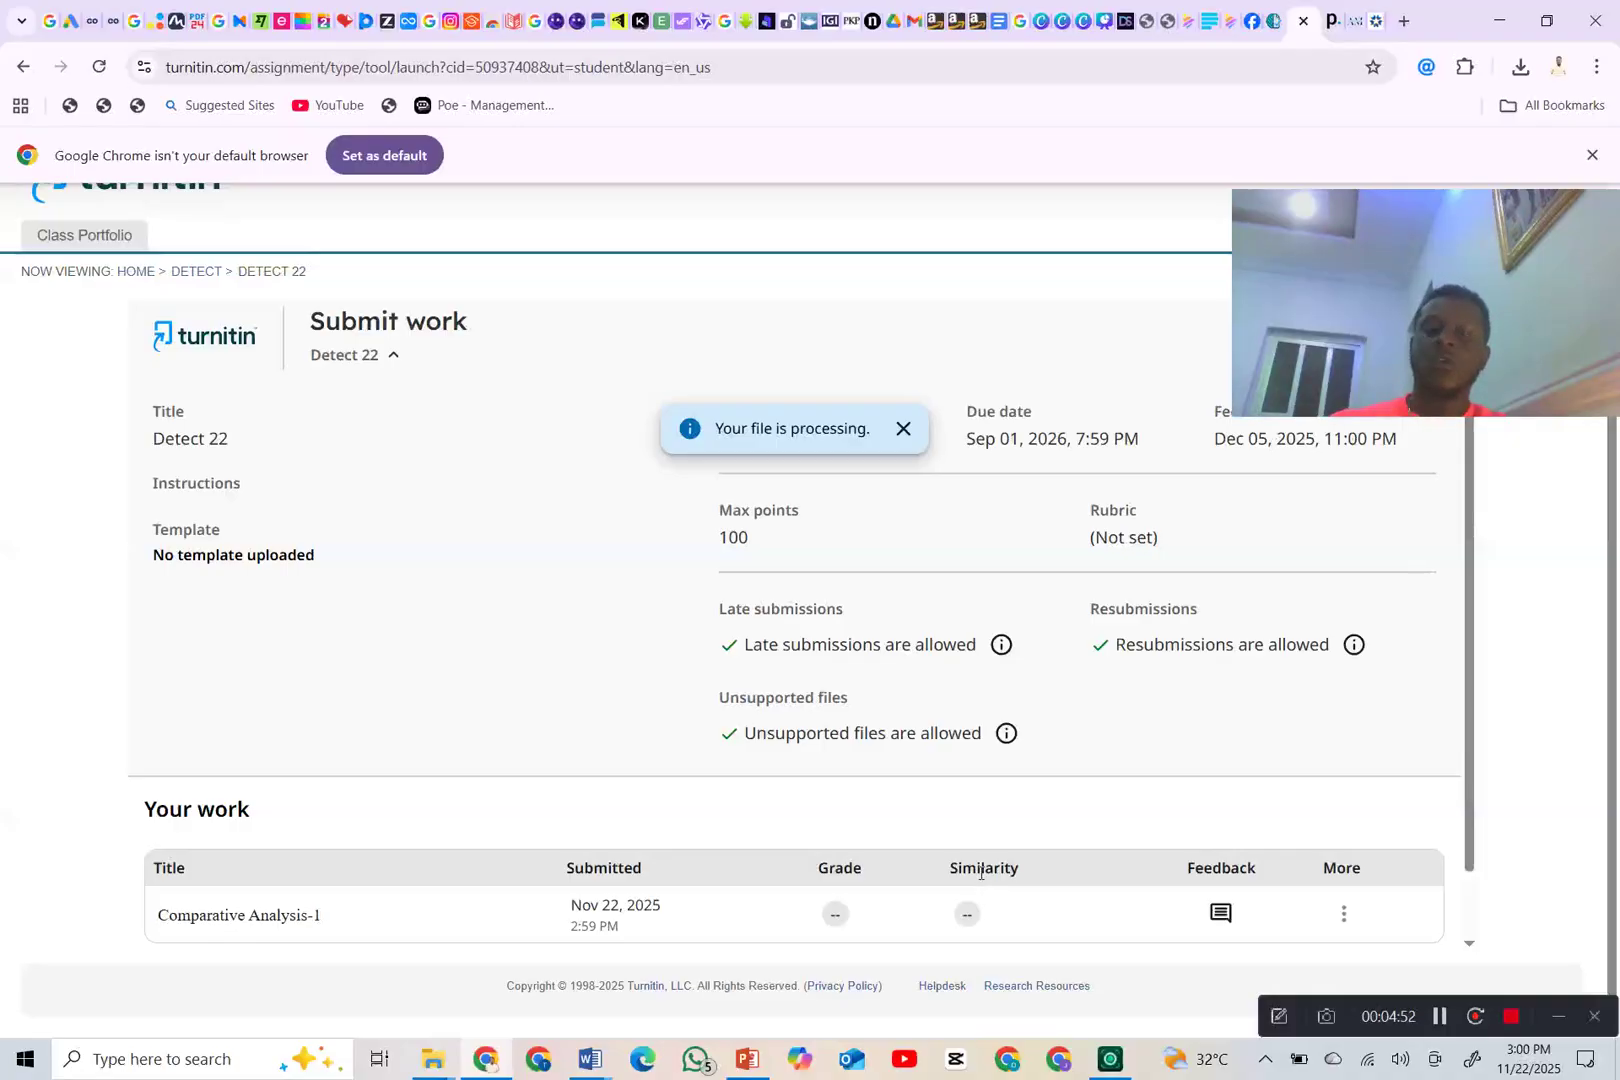
# - Return to the Detect class homepage and open the assignment Detect 33
pyautogui.click(1281, 14)
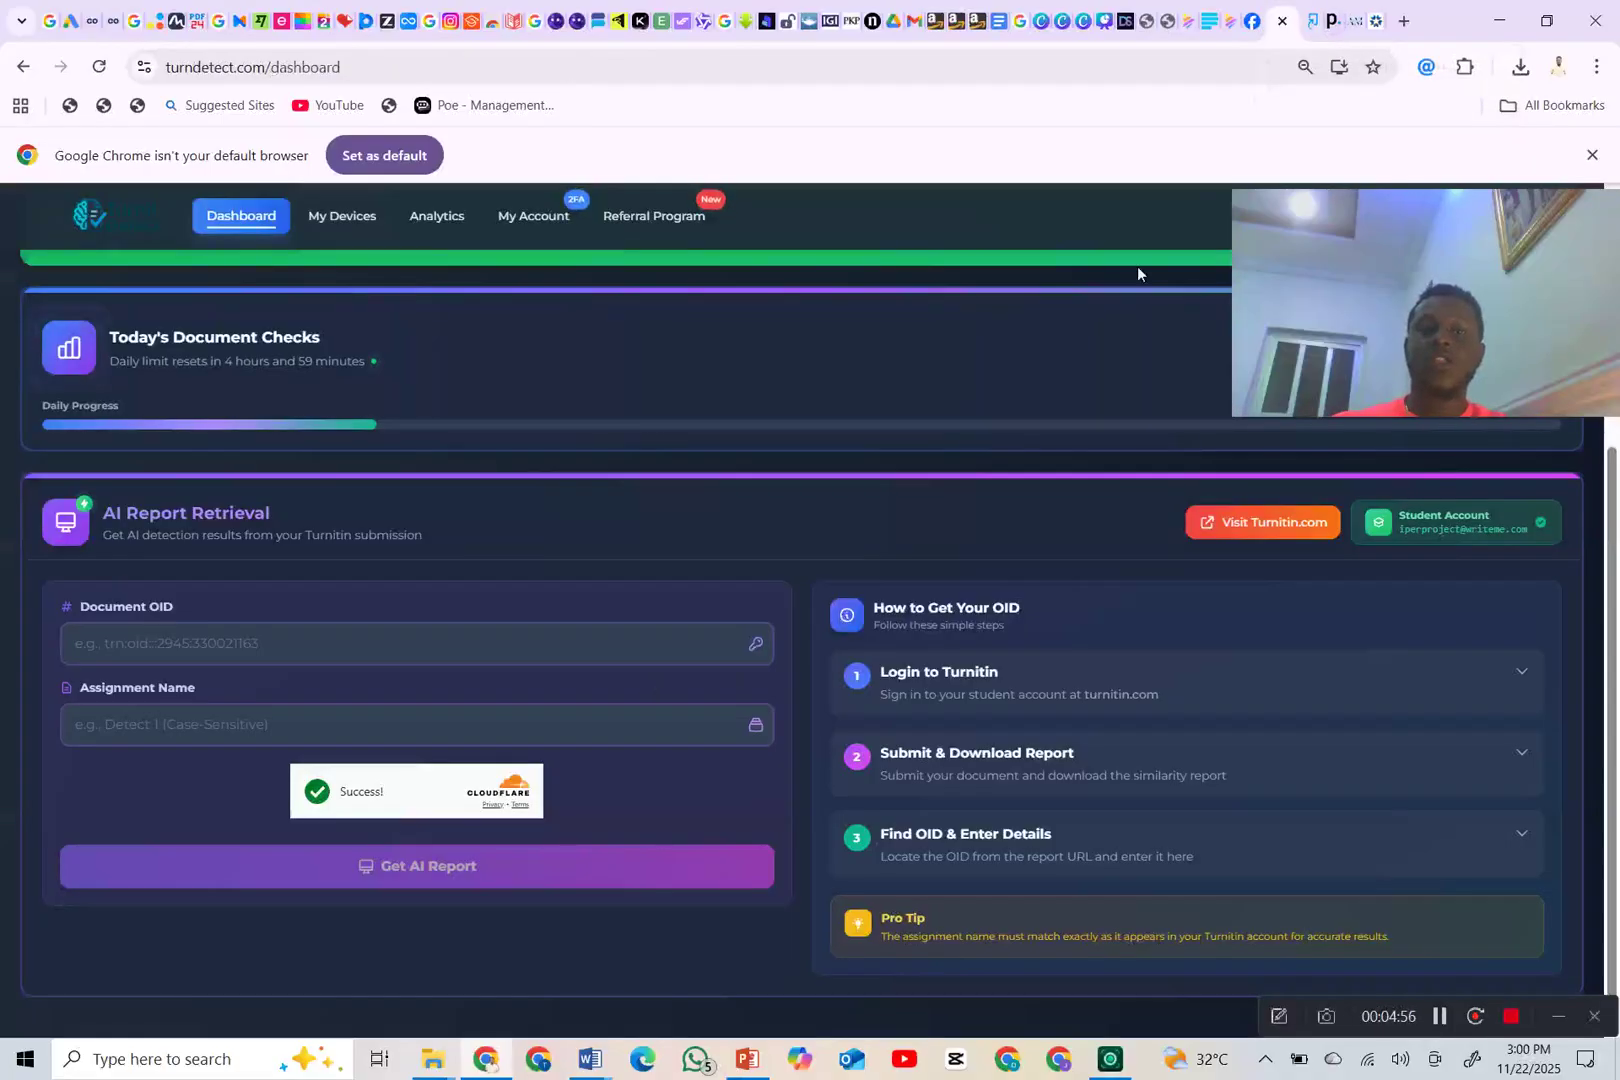
pyautogui.click(1313, 20)
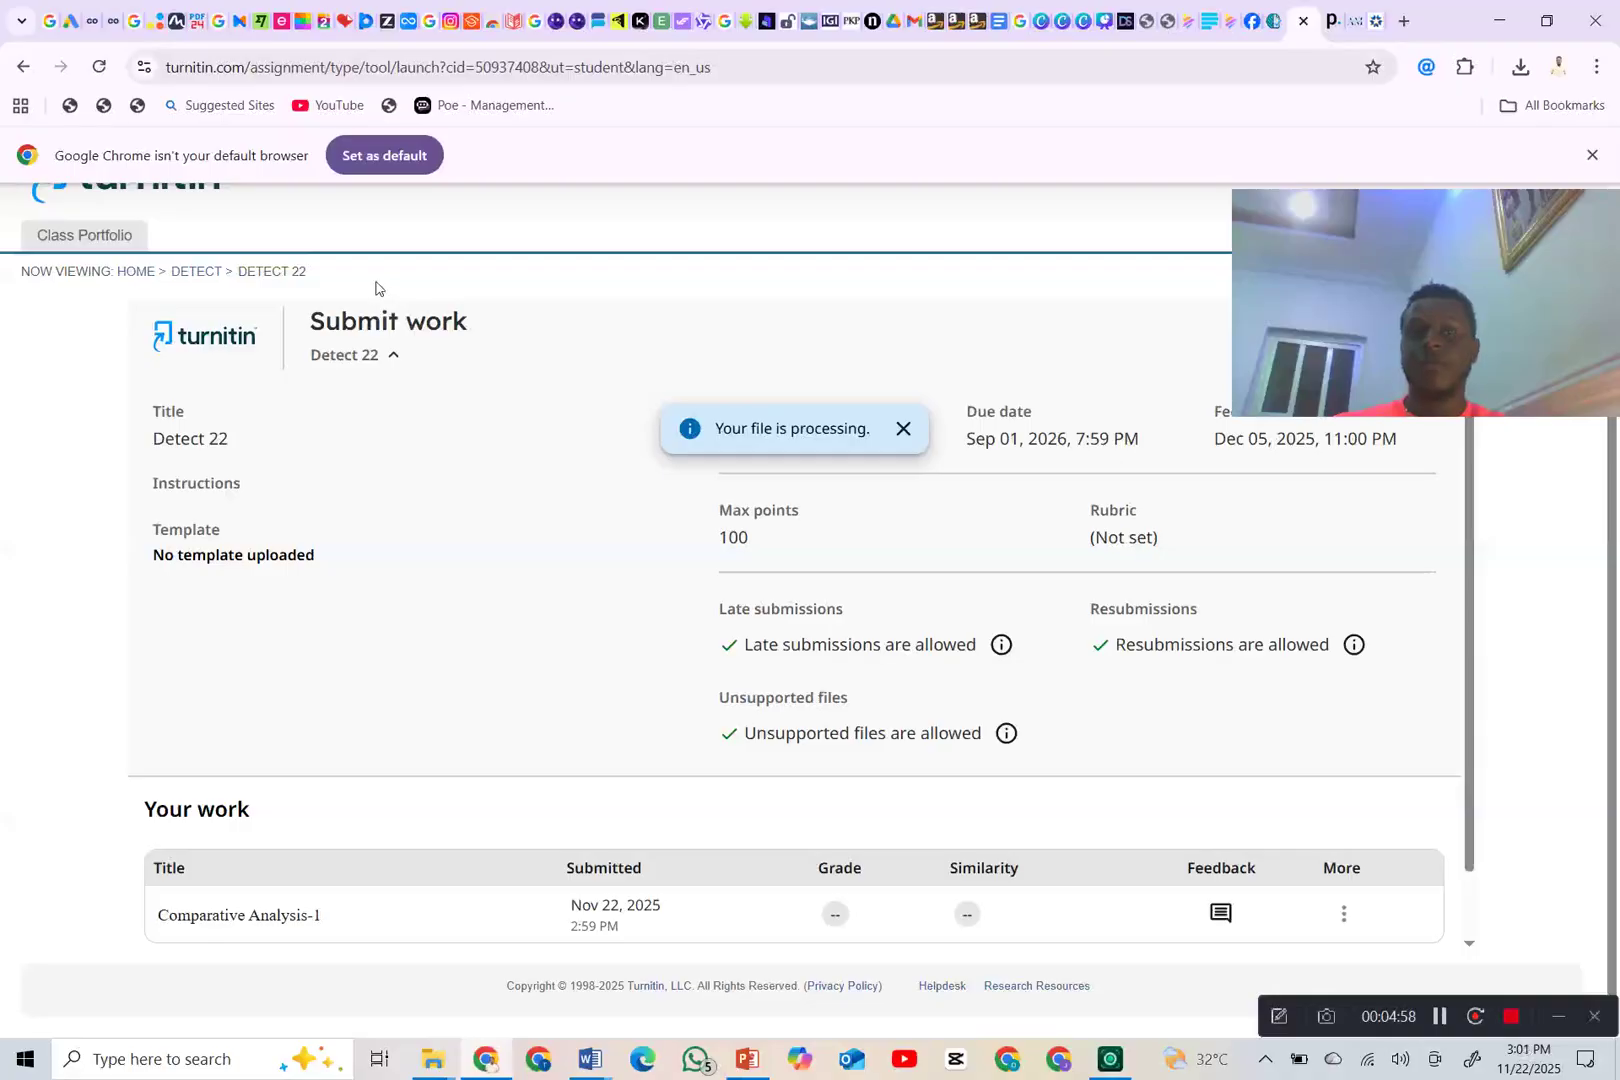
pyautogui.click(105, 240)
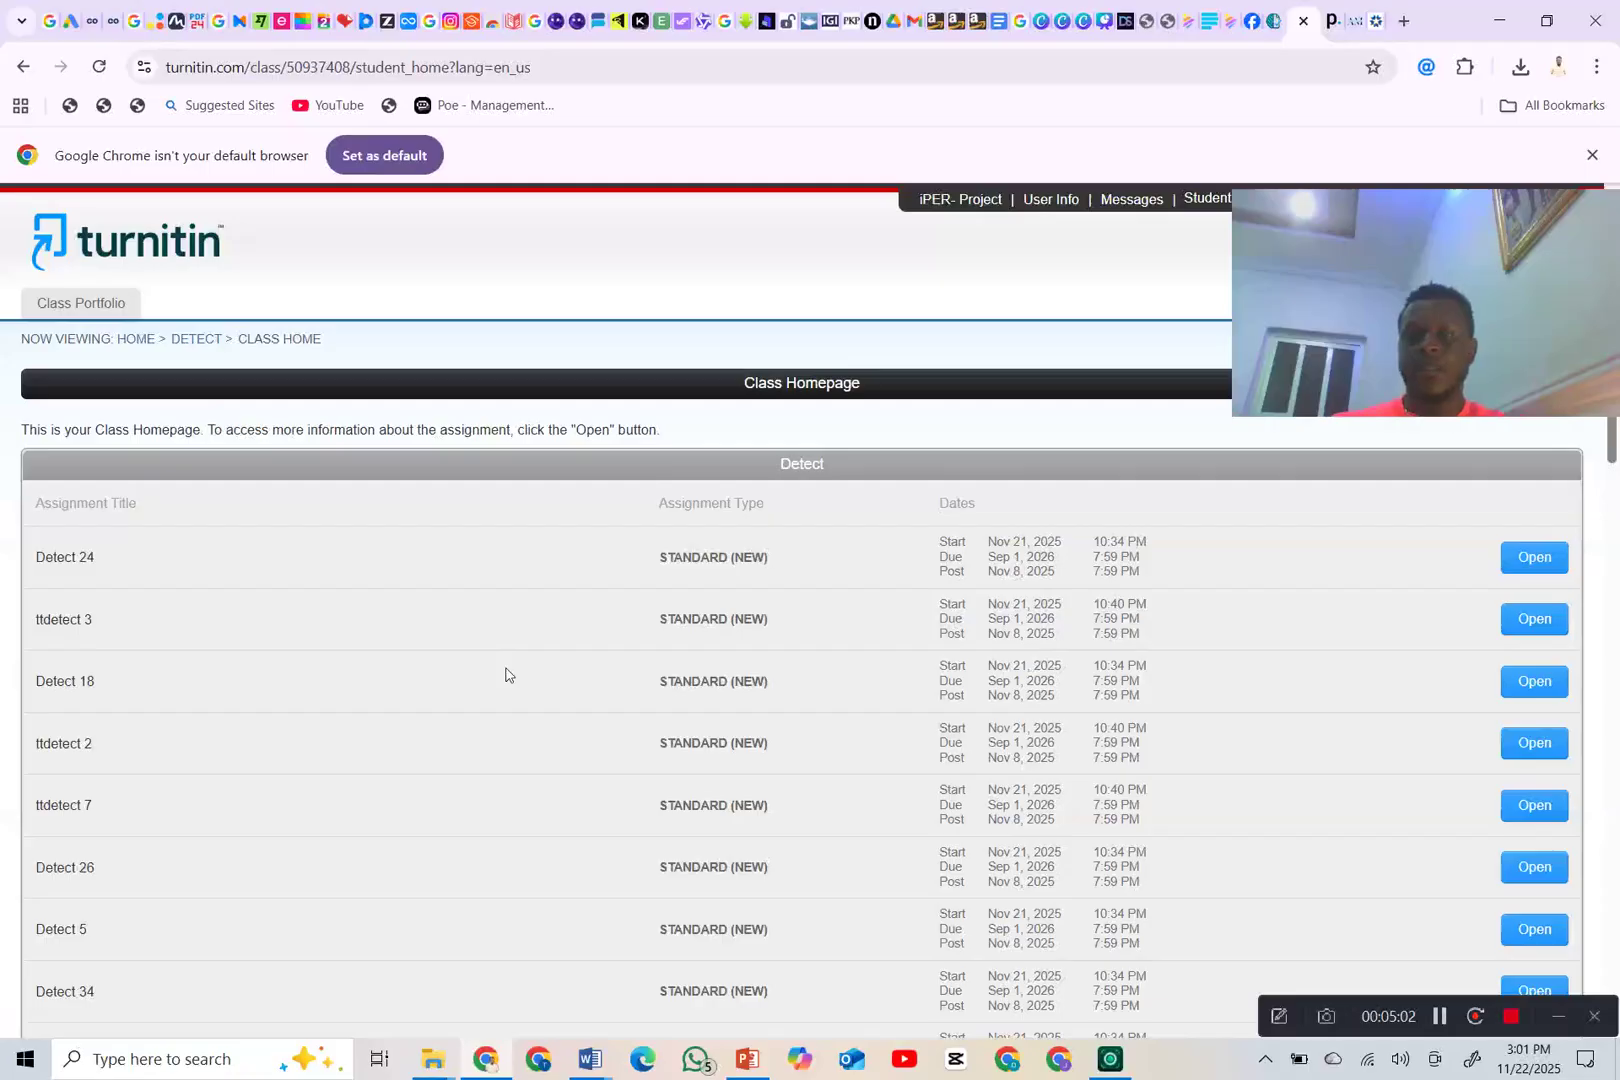
pyautogui.scroll(-20, 505, 675)
pyautogui.scroll(4, 586, 670)
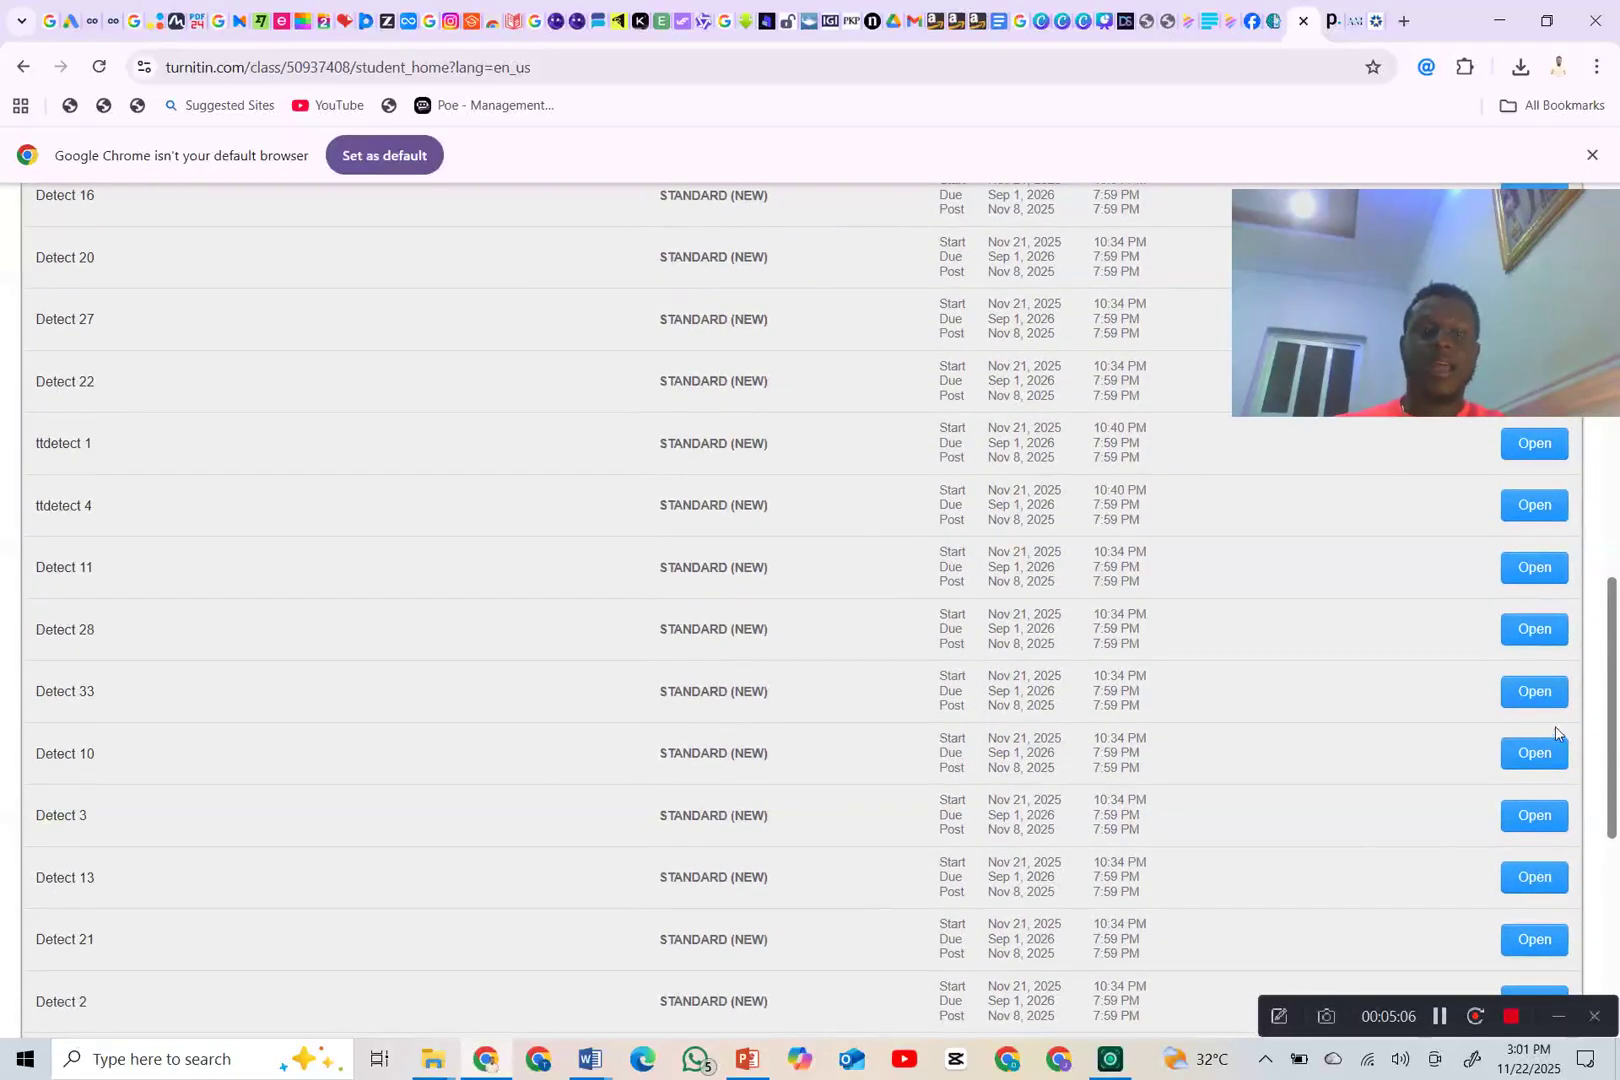
pyautogui.click(1528, 698)
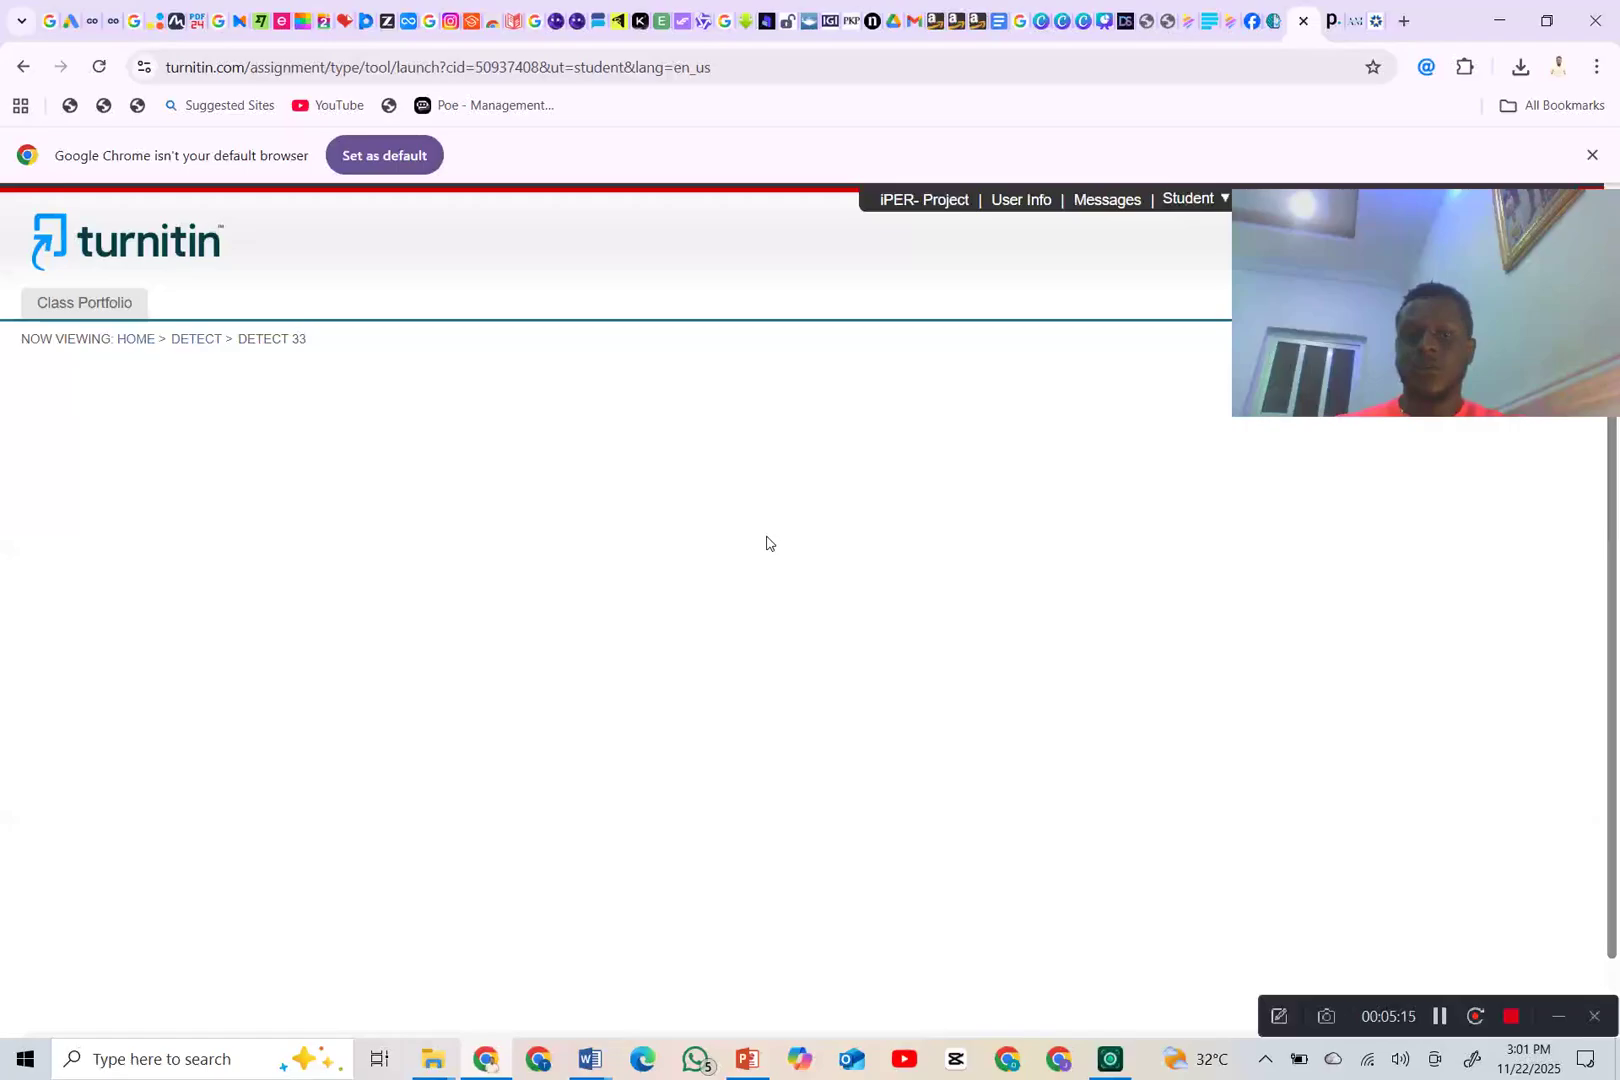
# - Upload The Digital Self A Conceptual Framework.docx from its folder to the Detect 33 assignment and submit it without waiting for the preview
pyautogui.click(437, 1064)
pyautogui.click(583, 985)
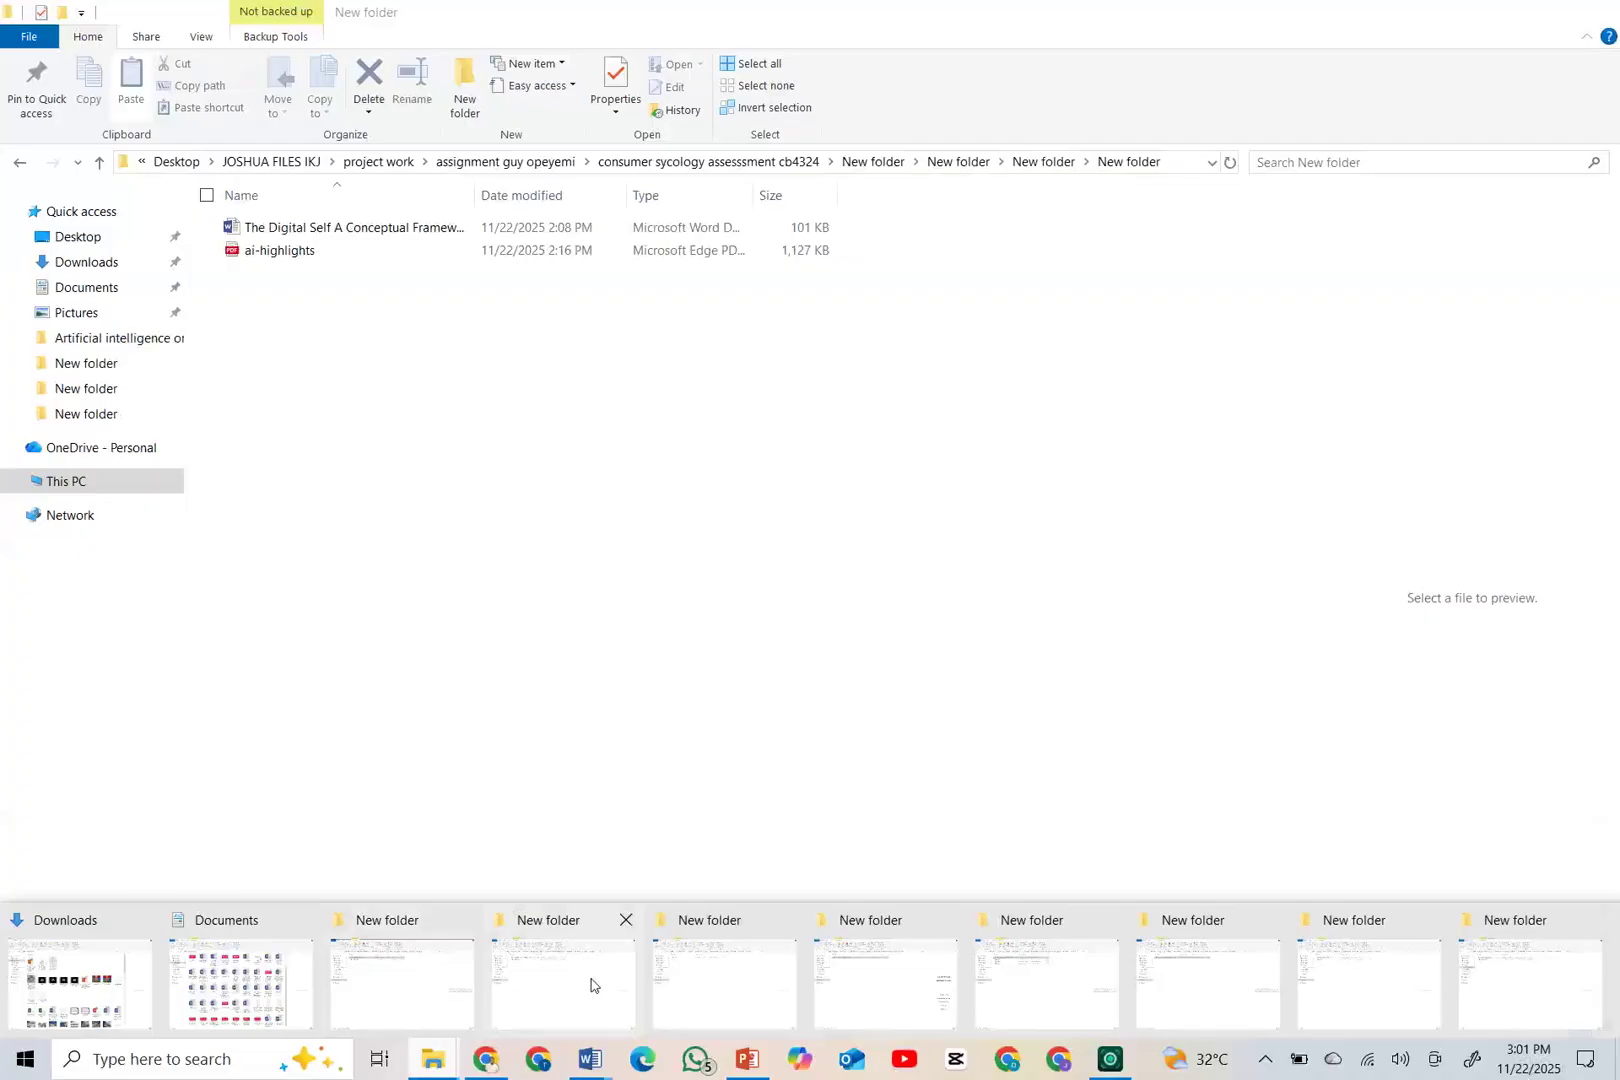
pyautogui.moveTo(731, 986)
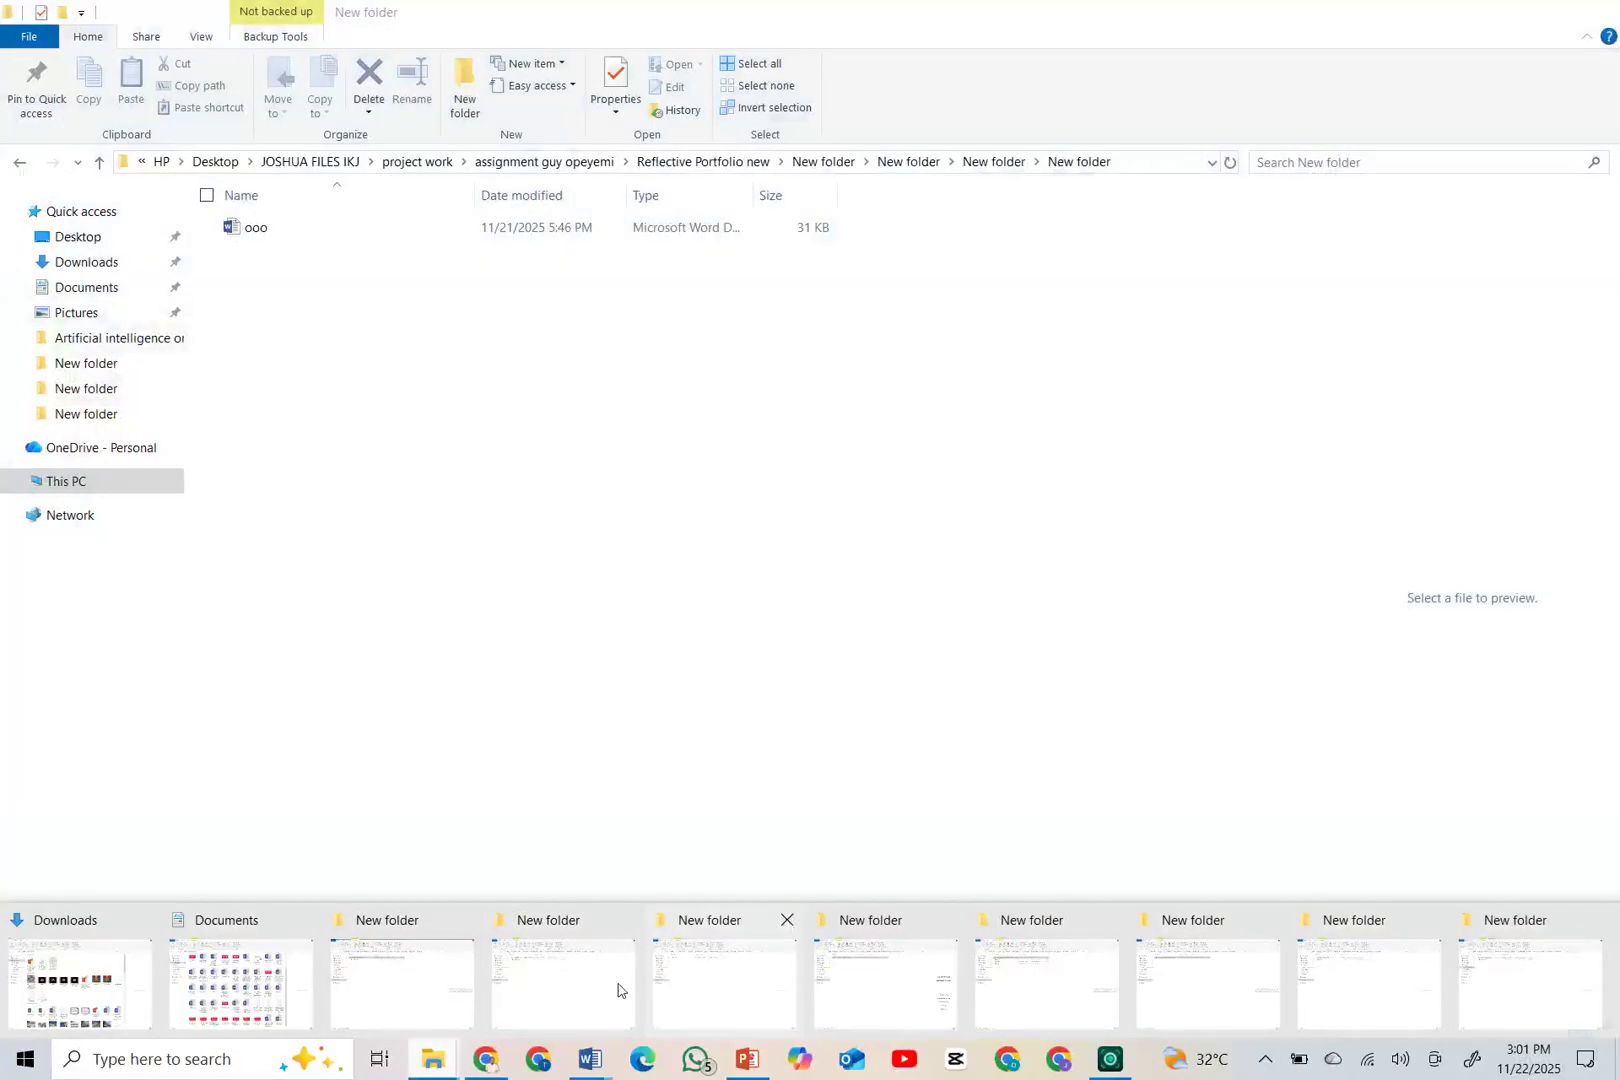
pyautogui.click(579, 990)
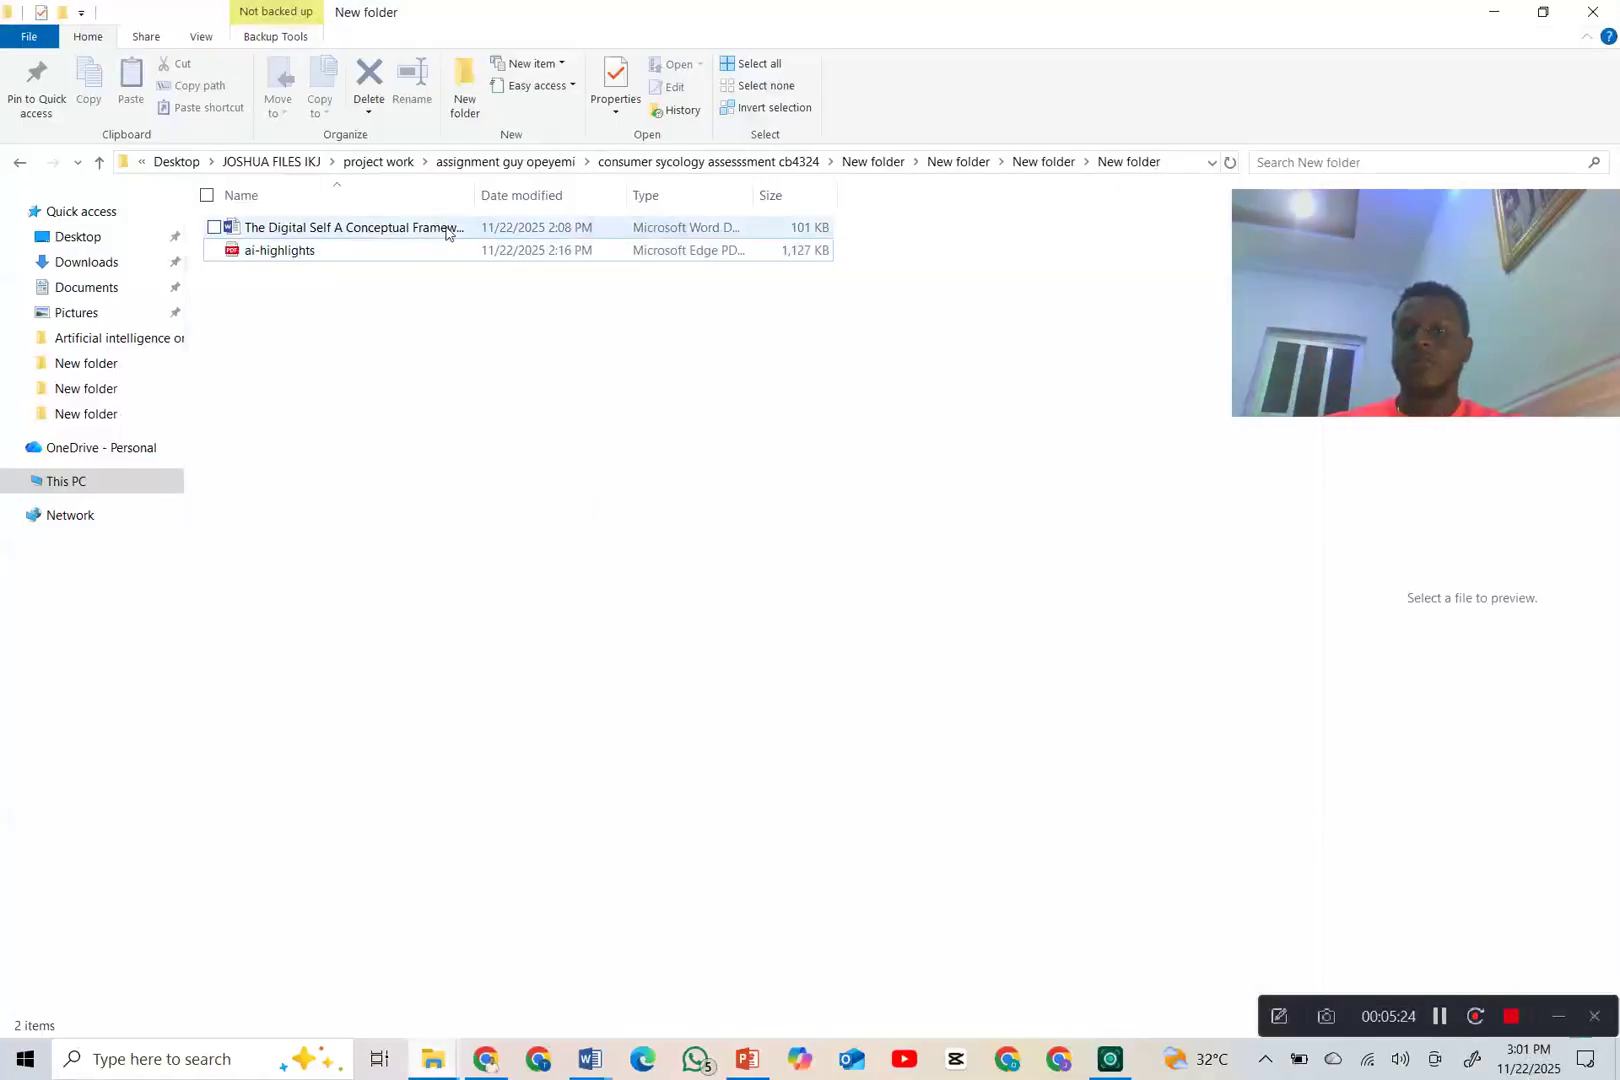
pyautogui.click(405, 226)
pyautogui.moveTo(405, 226); pyautogui.dragTo(557, 983)
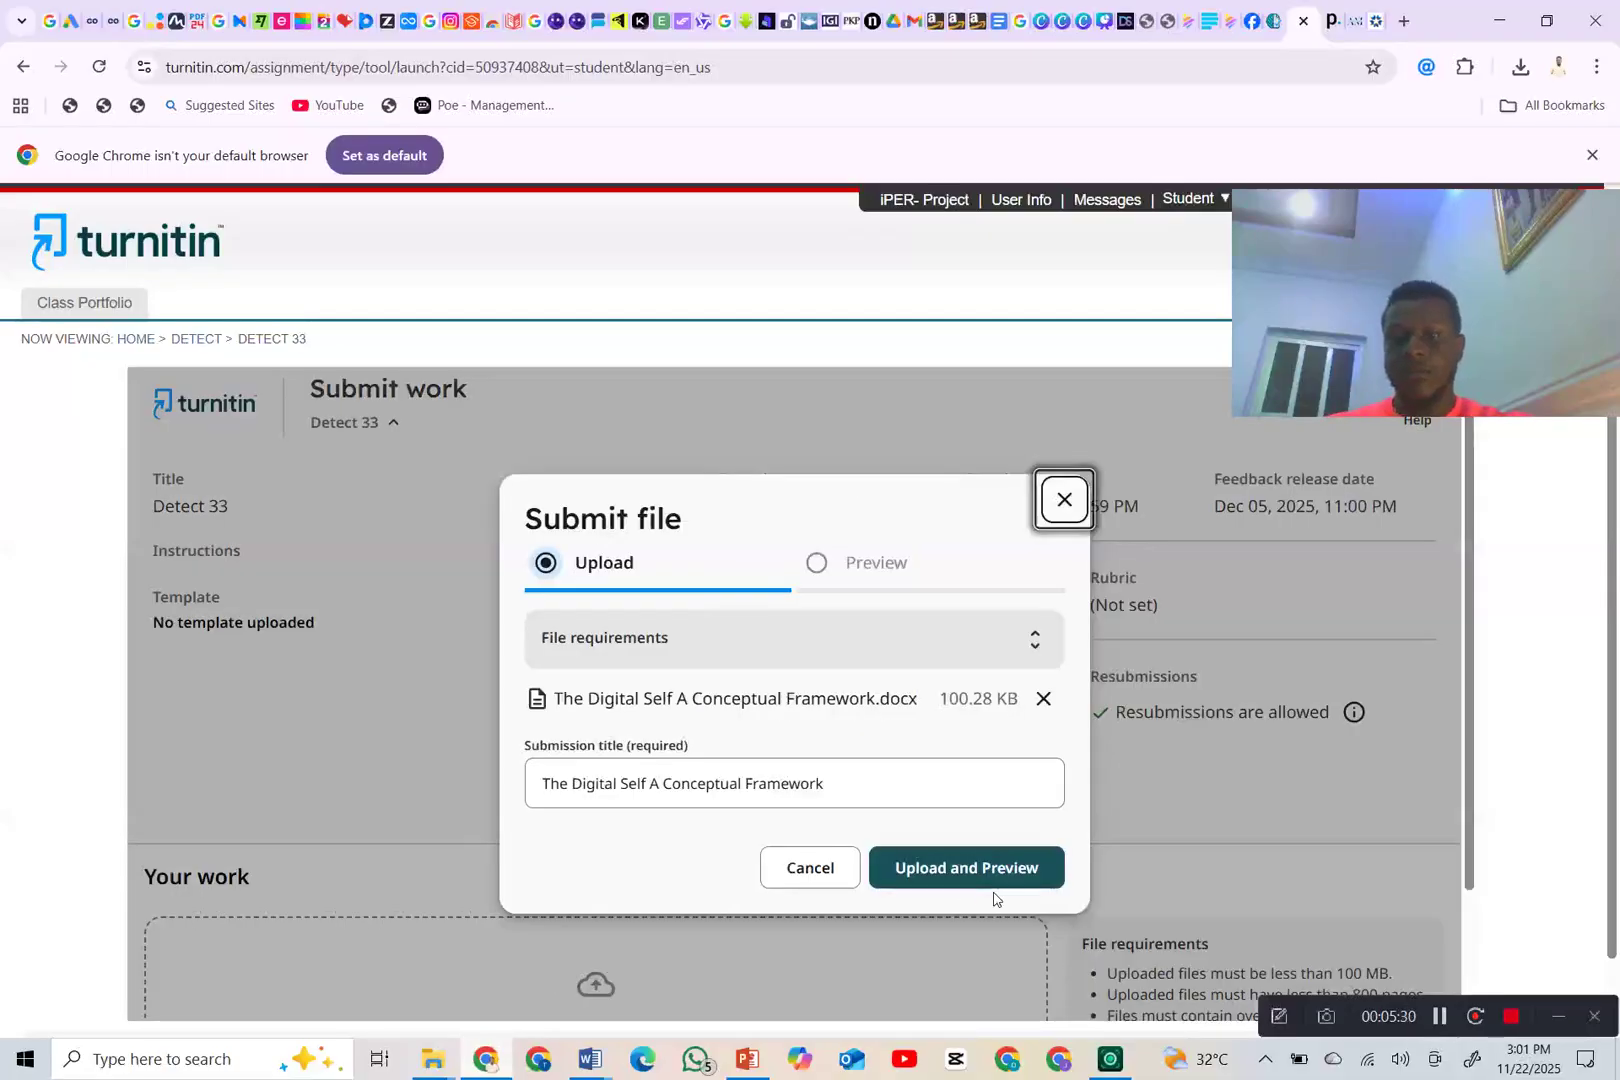
pyautogui.click(962, 869)
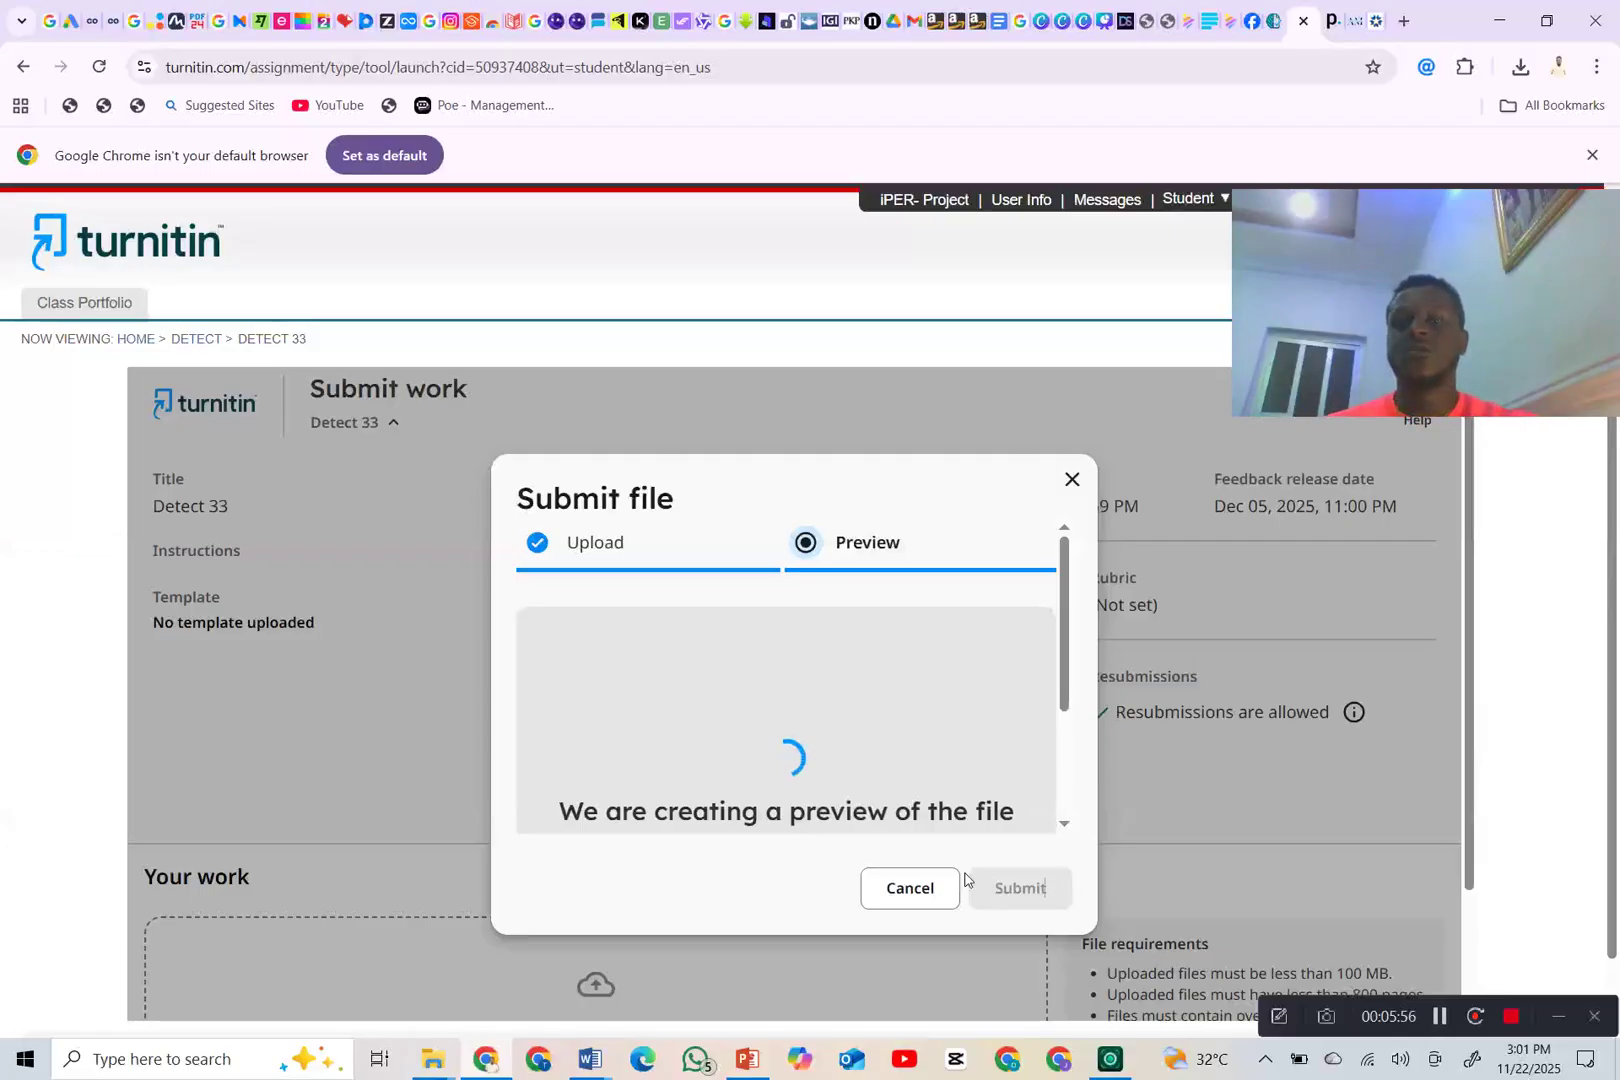
pyautogui.click(1023, 889)
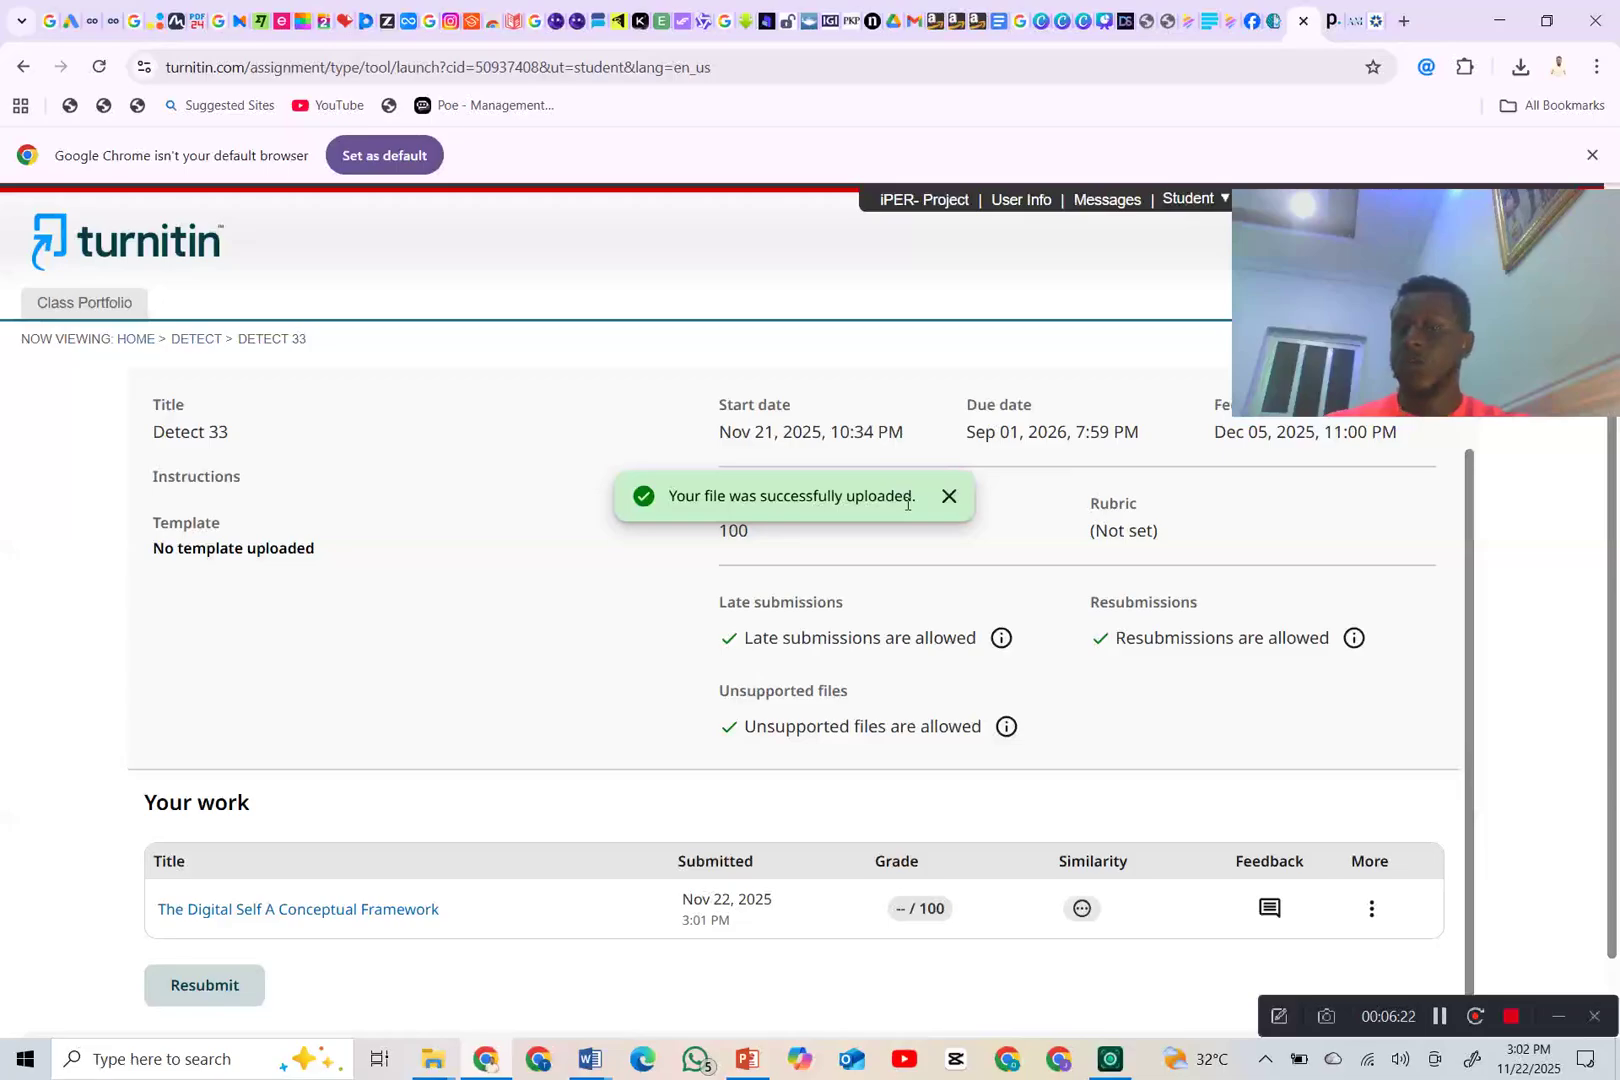
# - Check the new submission's similarity status in Detect 33 and reload the assignment page, allowing the form resubmission
pyautogui.moveTo(1082, 910)
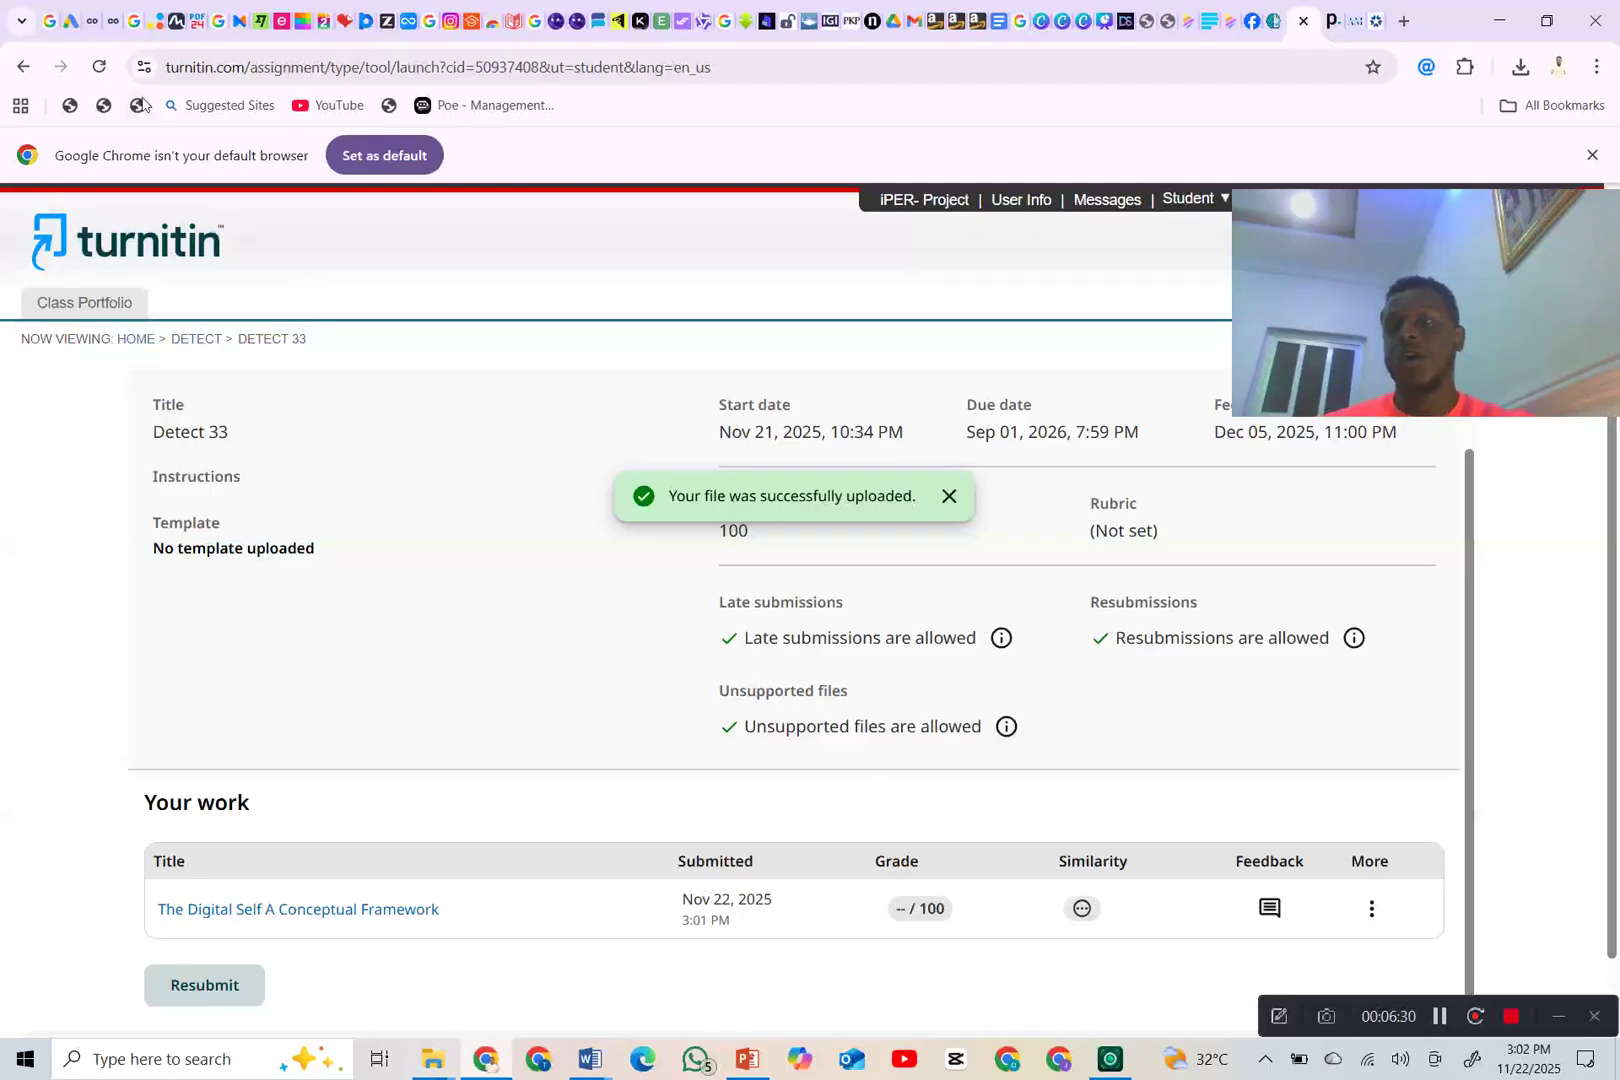
pyautogui.click(99, 66)
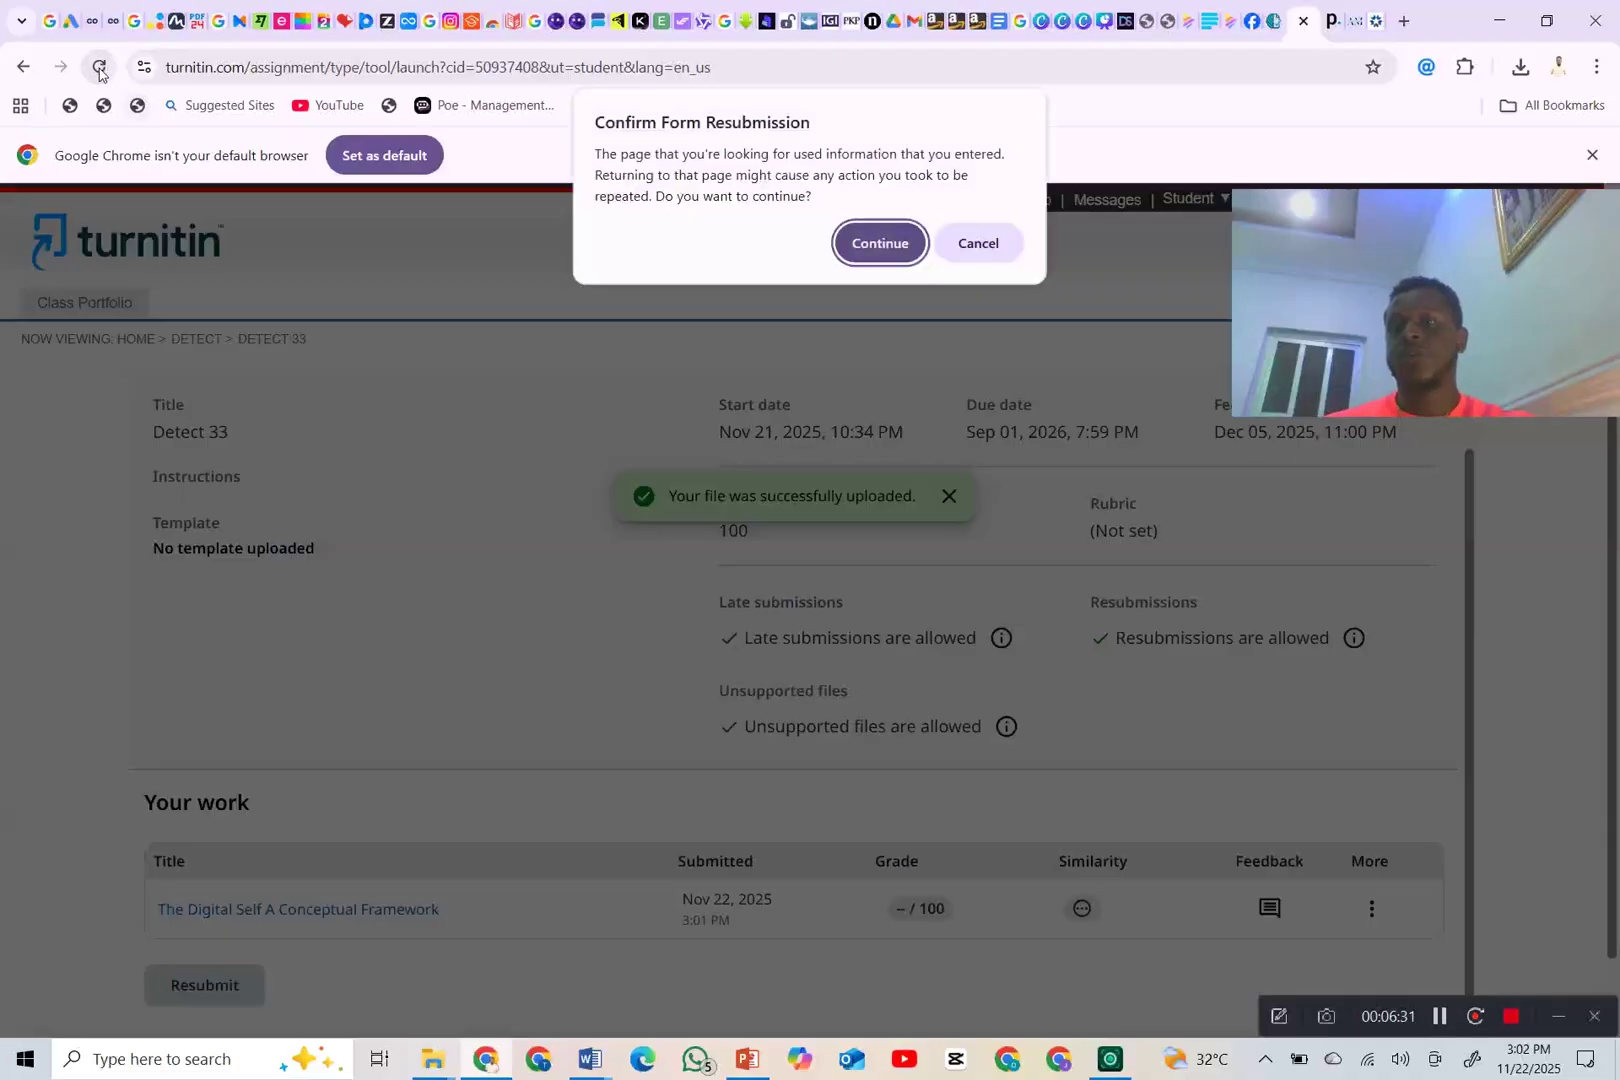
pyautogui.click(868, 244)
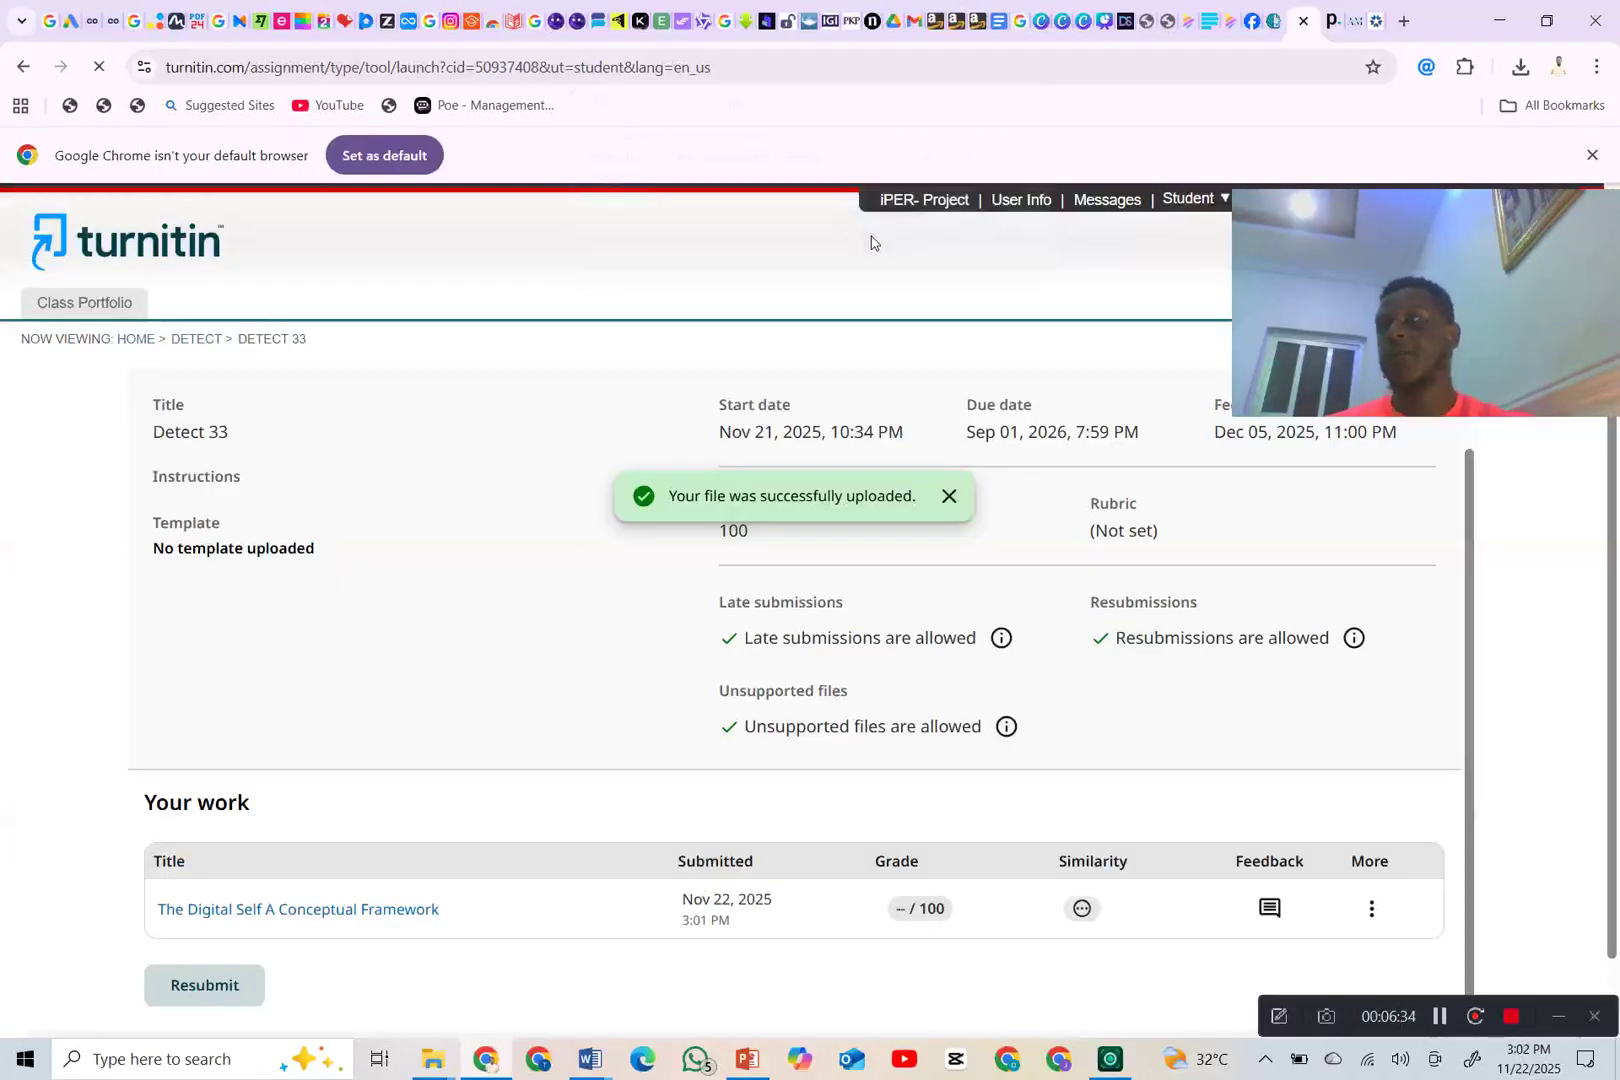
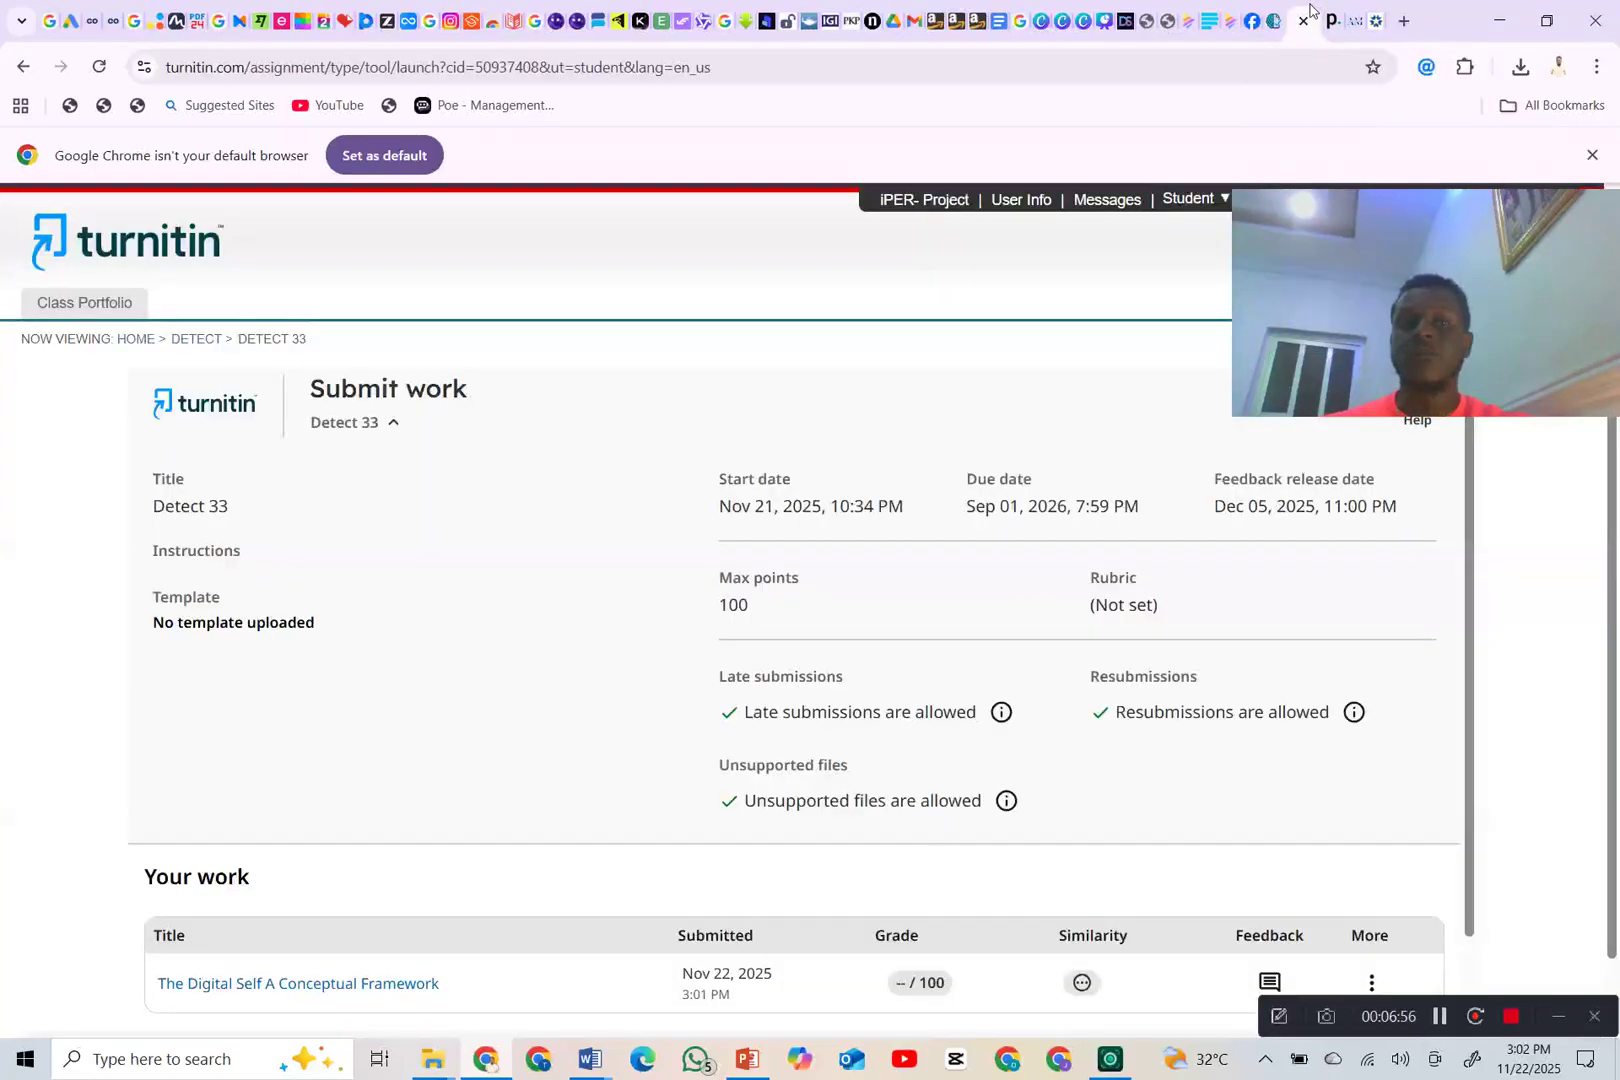
# - Switch to the TurnDetect dashboard and read the guidance on finding the OID and on submitting and downloading the report
pyautogui.click(1271, 16)
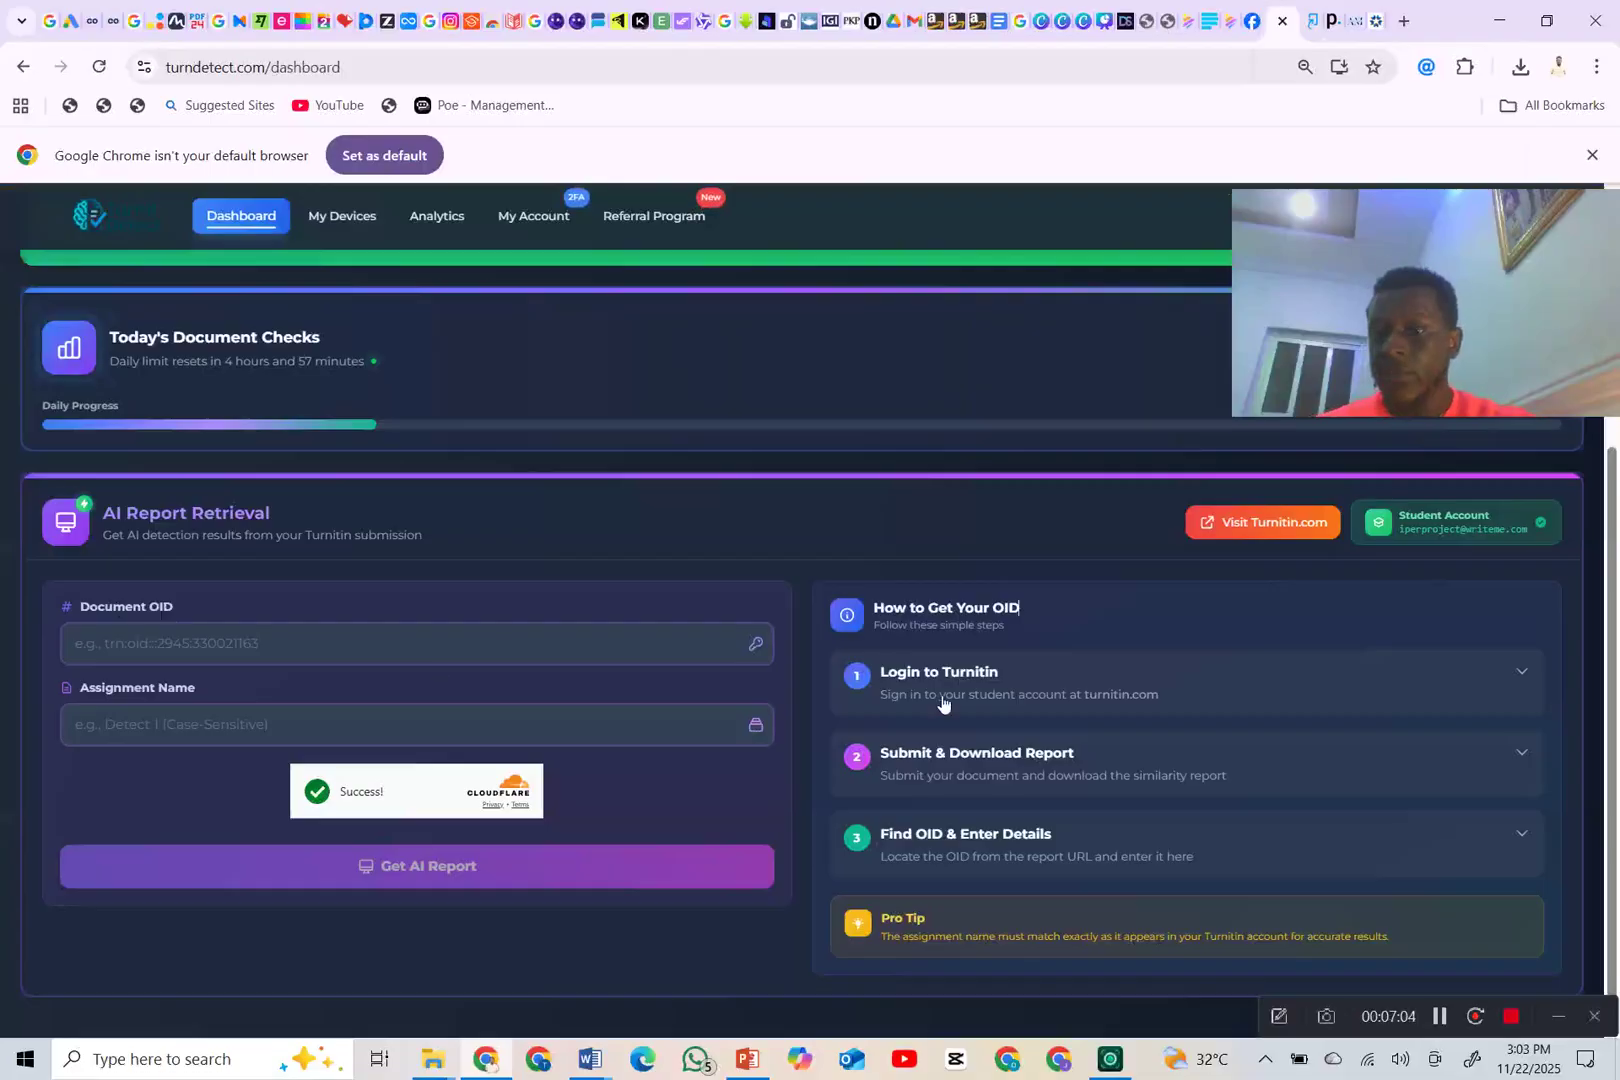
pyautogui.click(953, 846)
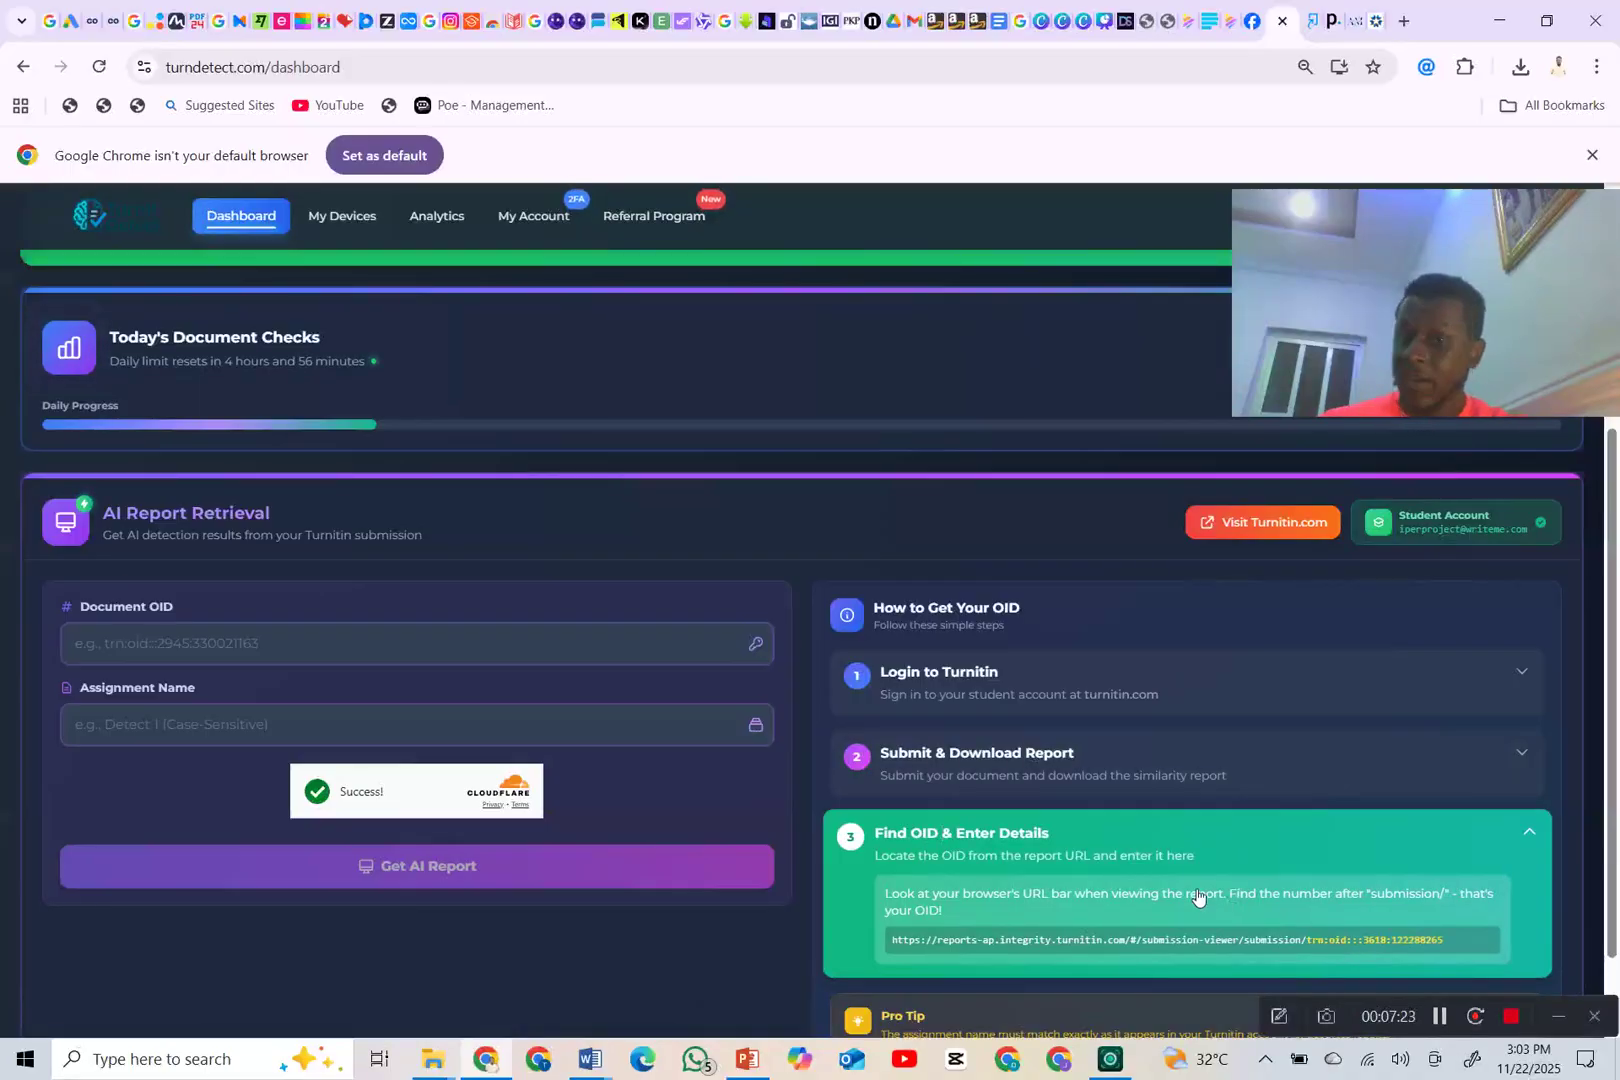
pyautogui.click(1130, 847)
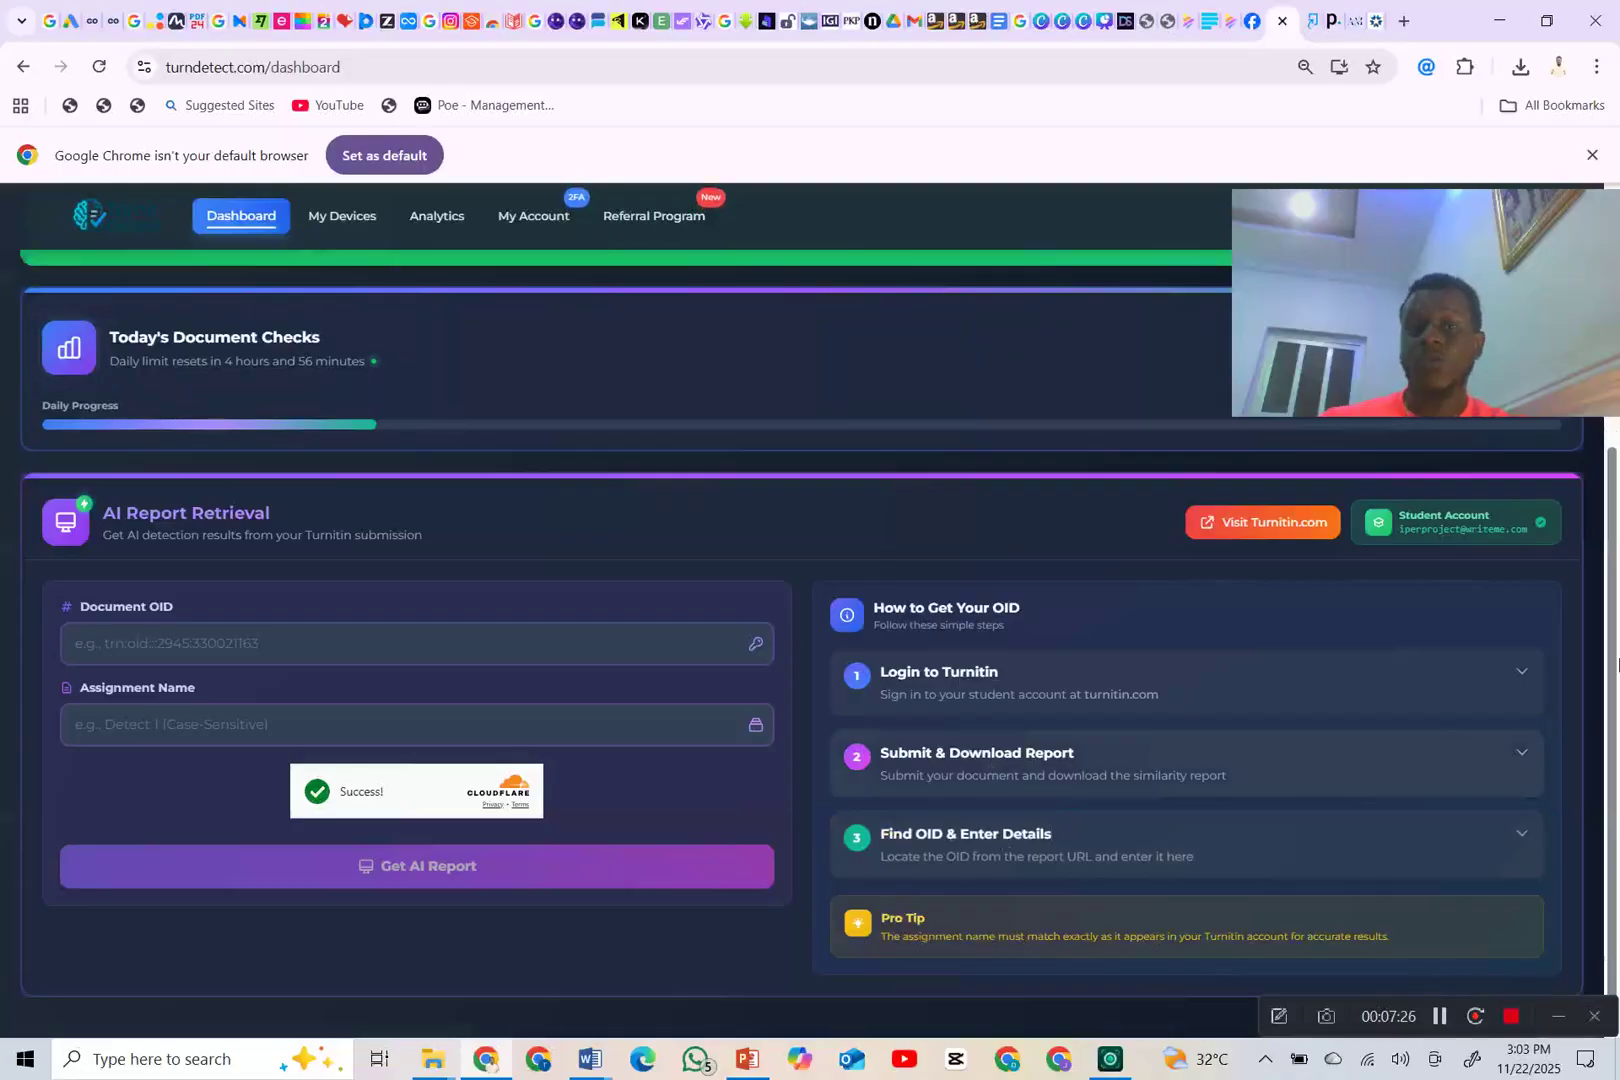
pyautogui.moveTo(1604, 630); pyautogui.dragTo(1590, 790)
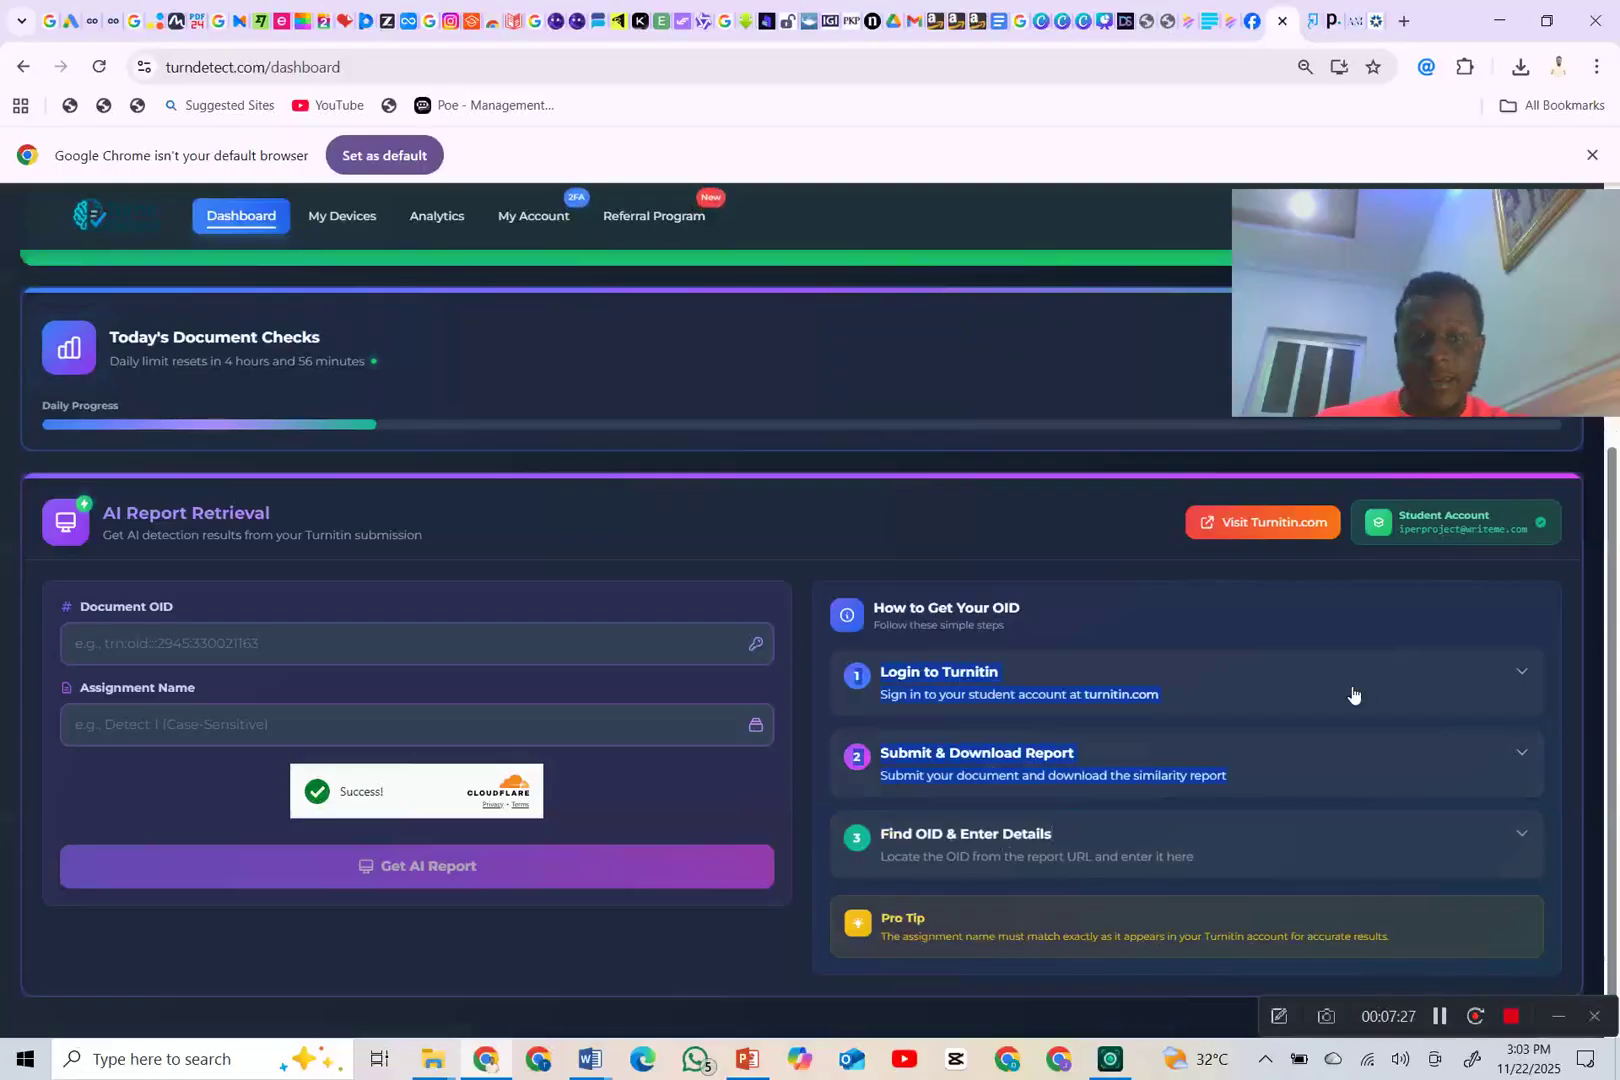
pyautogui.click(1001, 786)
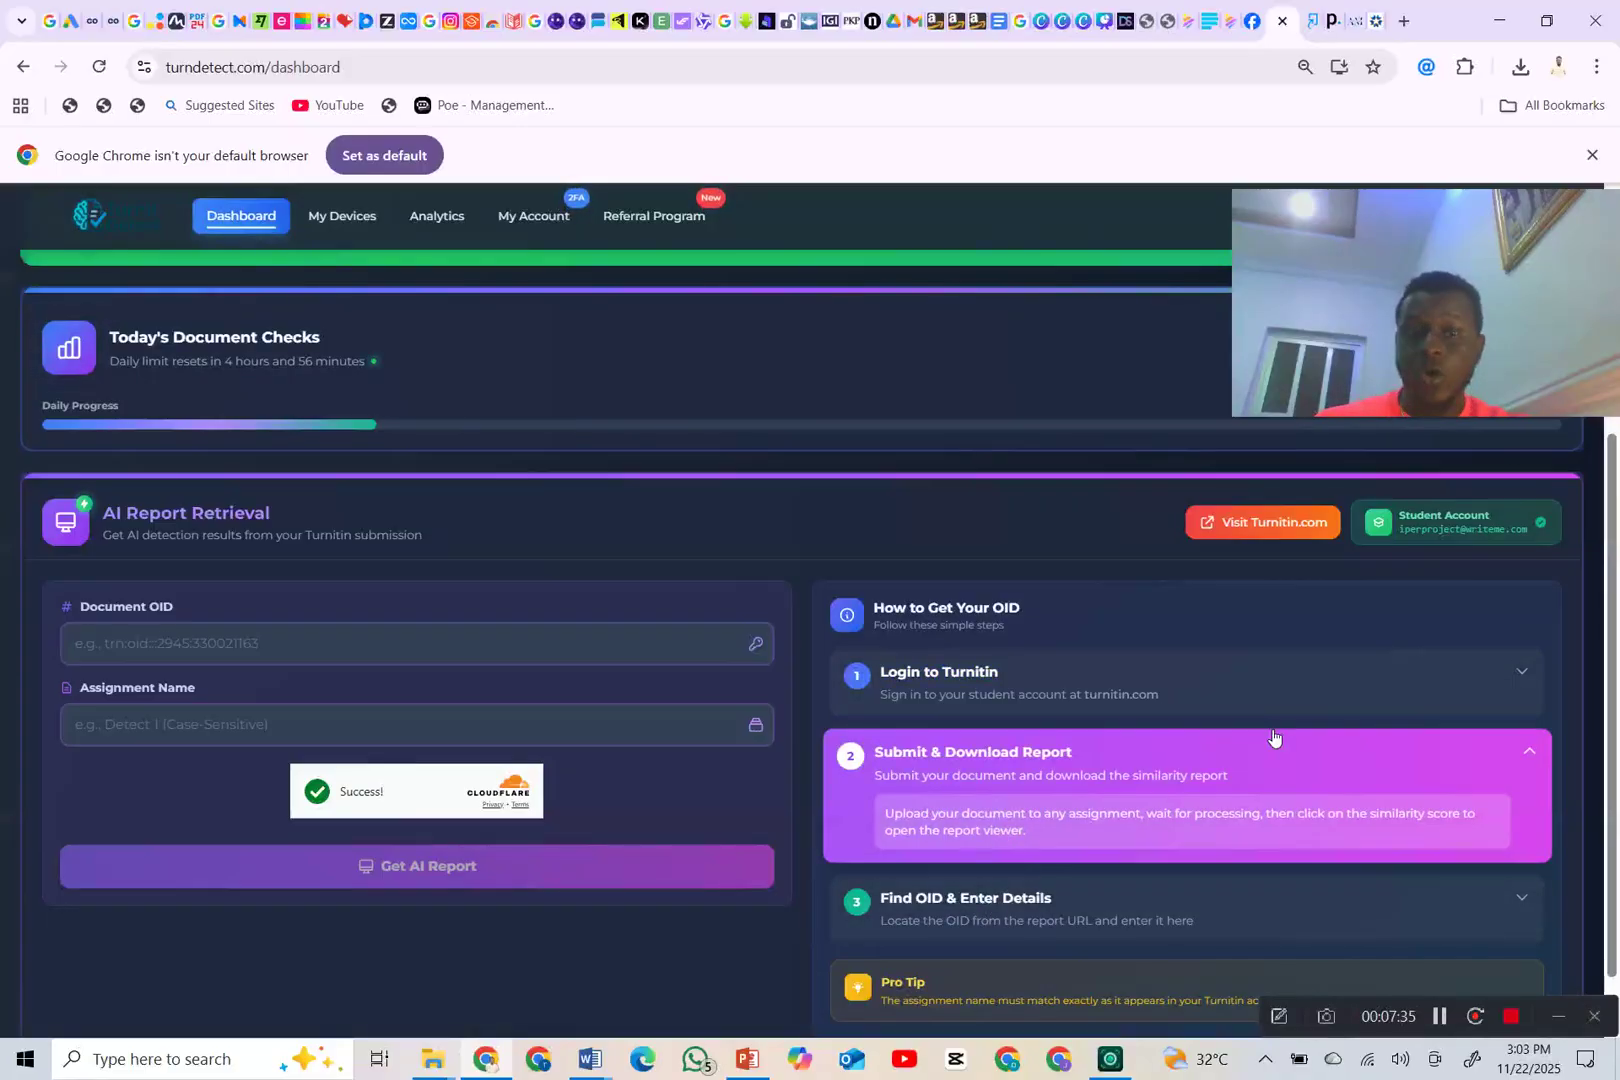
pyautogui.click(1538, 755)
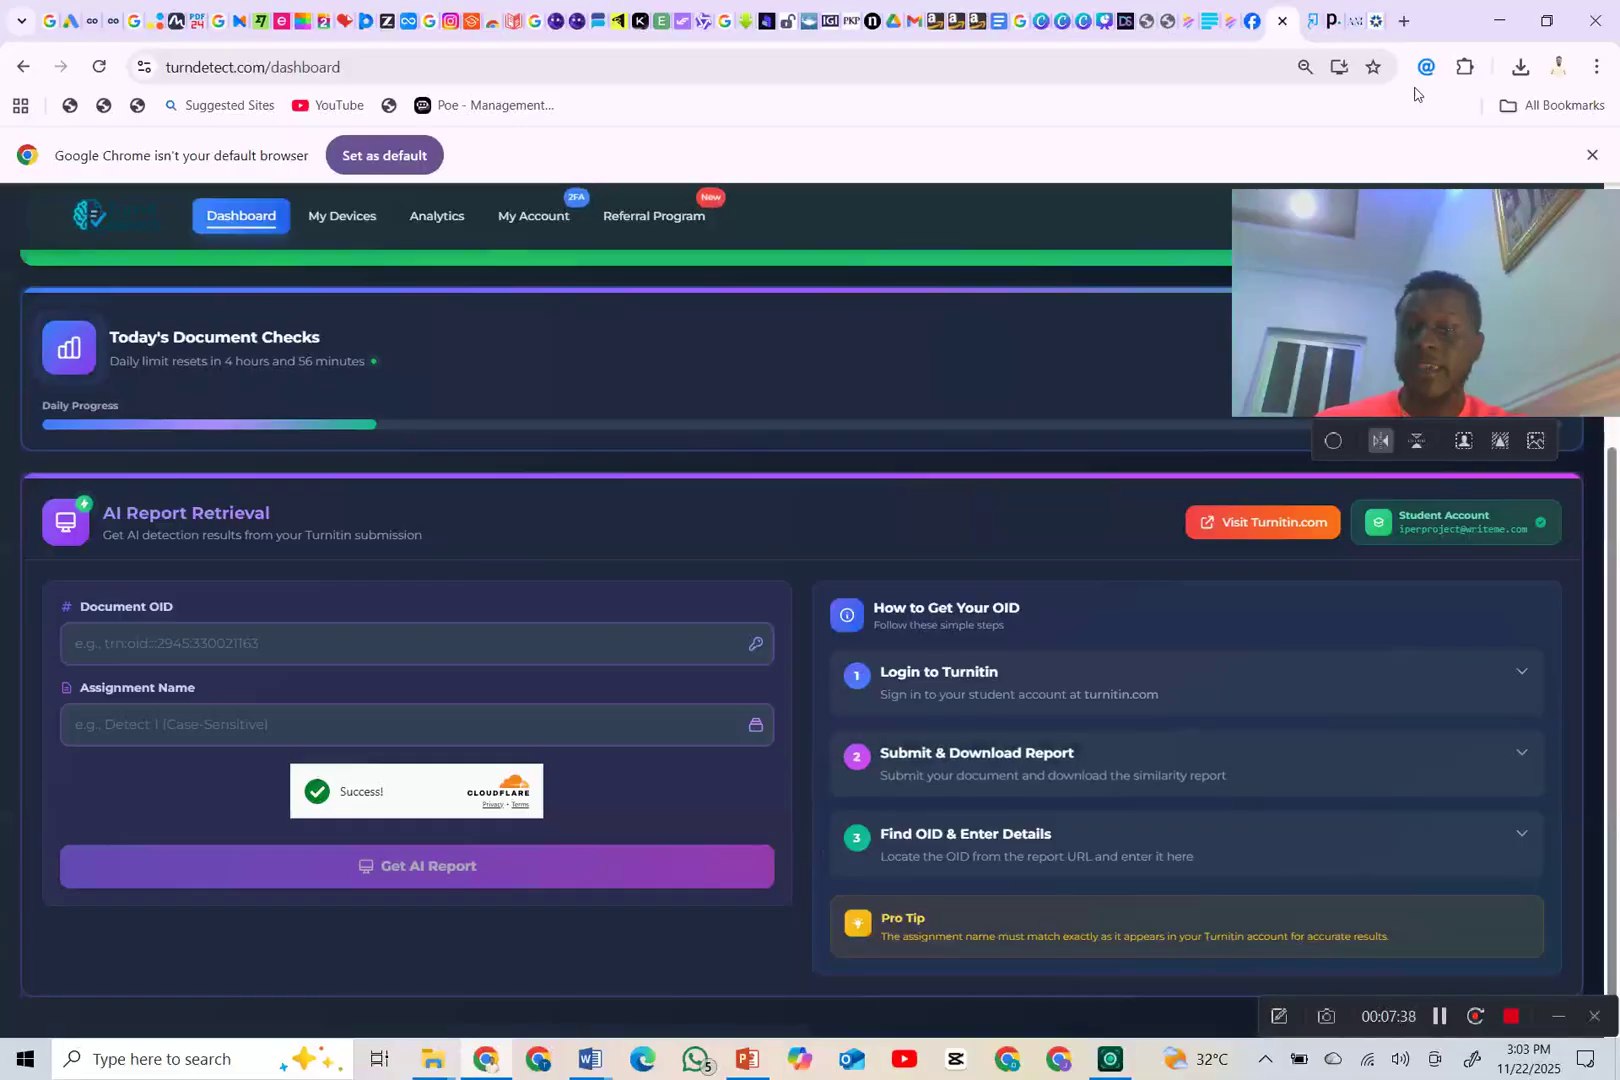
# - Switch back to Turnitin, reload the Detect 33 page with form resubmission allowed, and recheck the submission's similarity score after it loads
pyautogui.click(1334, 20)
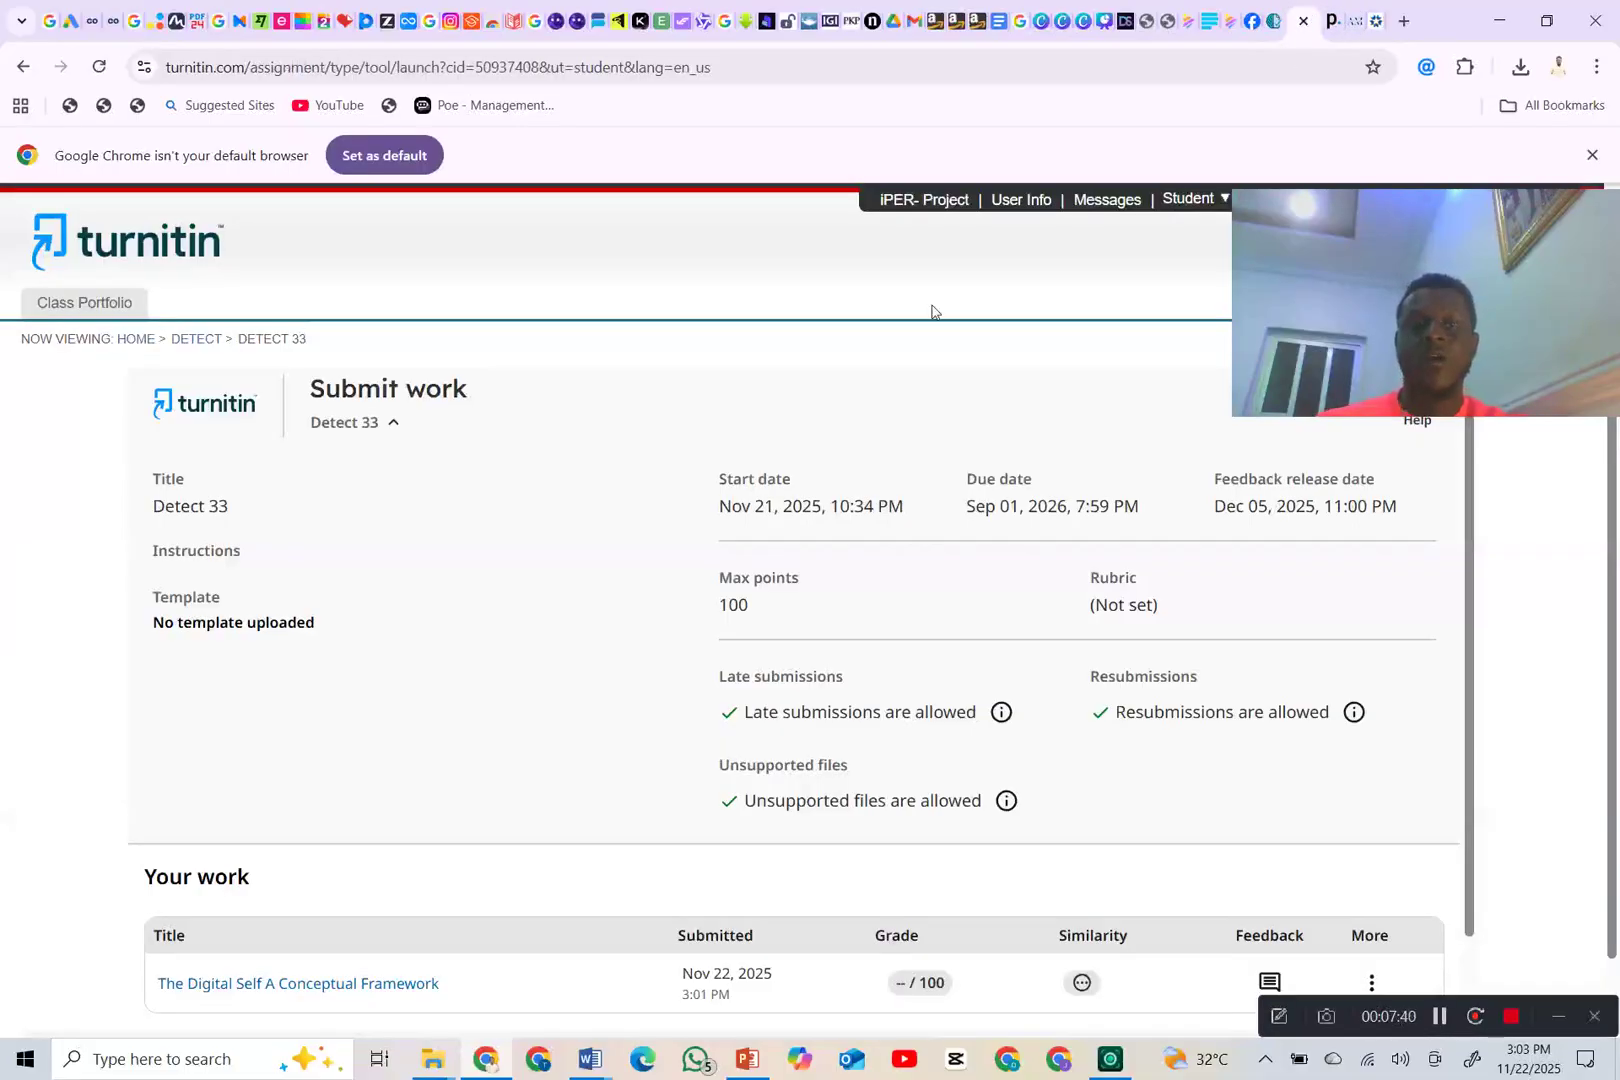
pyautogui.click(99, 66)
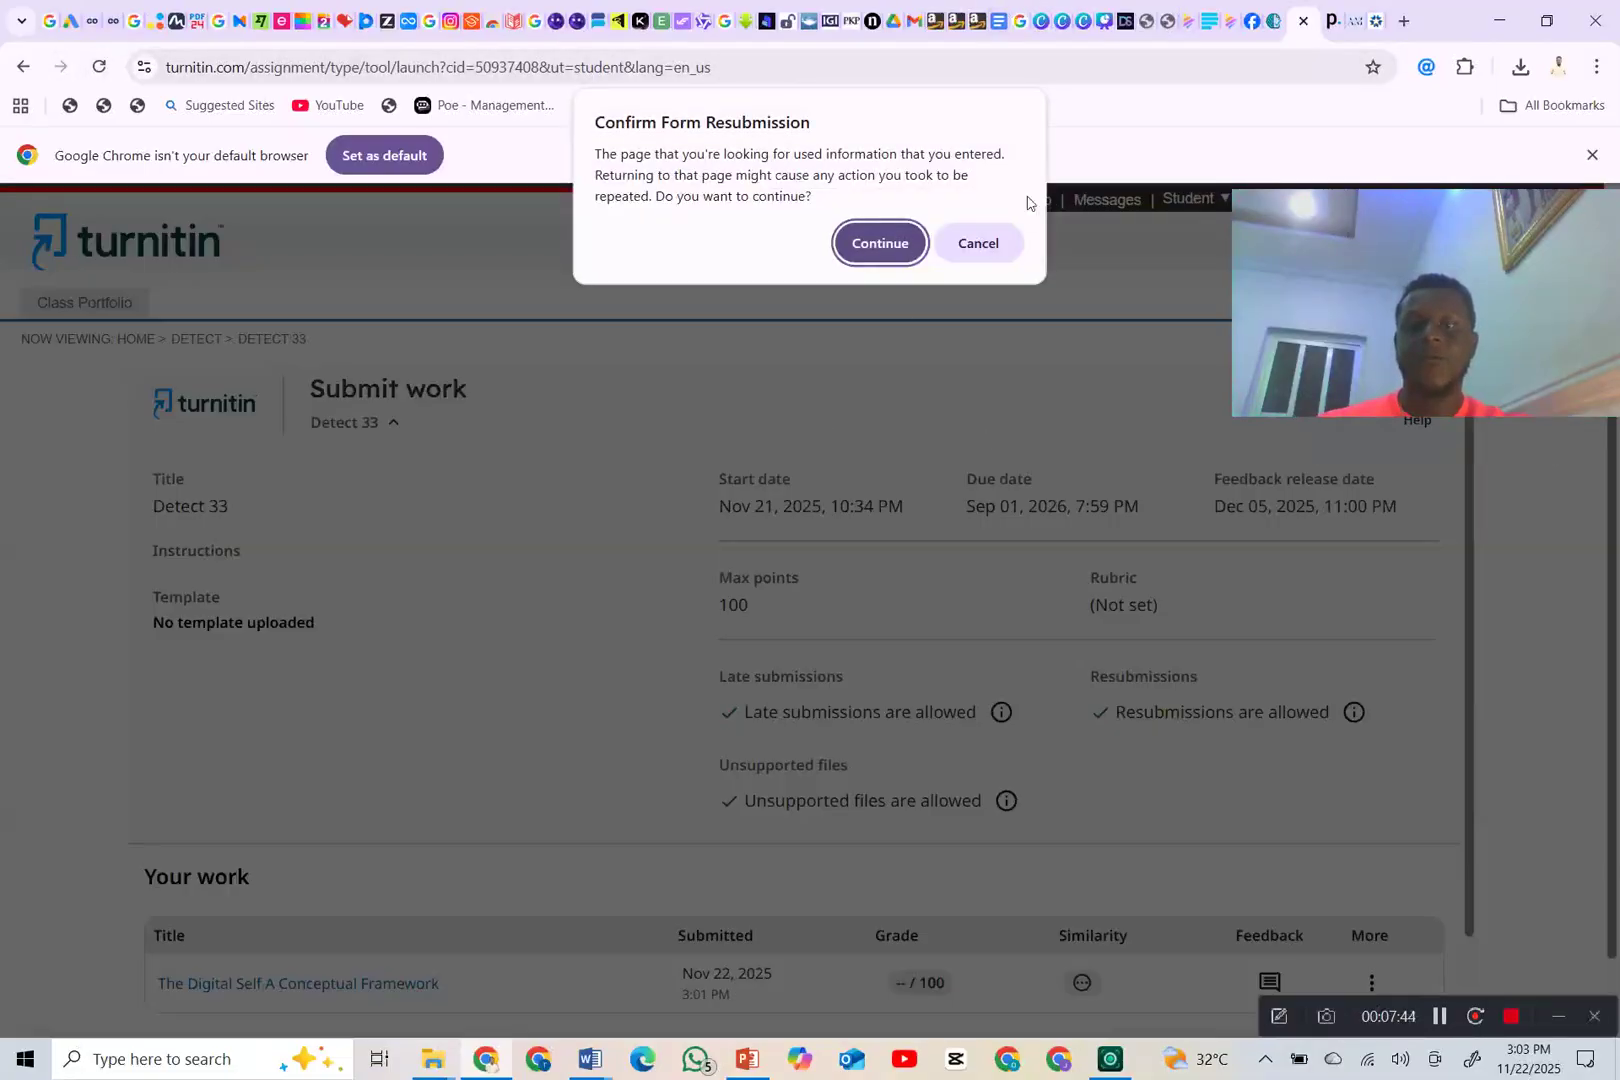
pyautogui.click(877, 250)
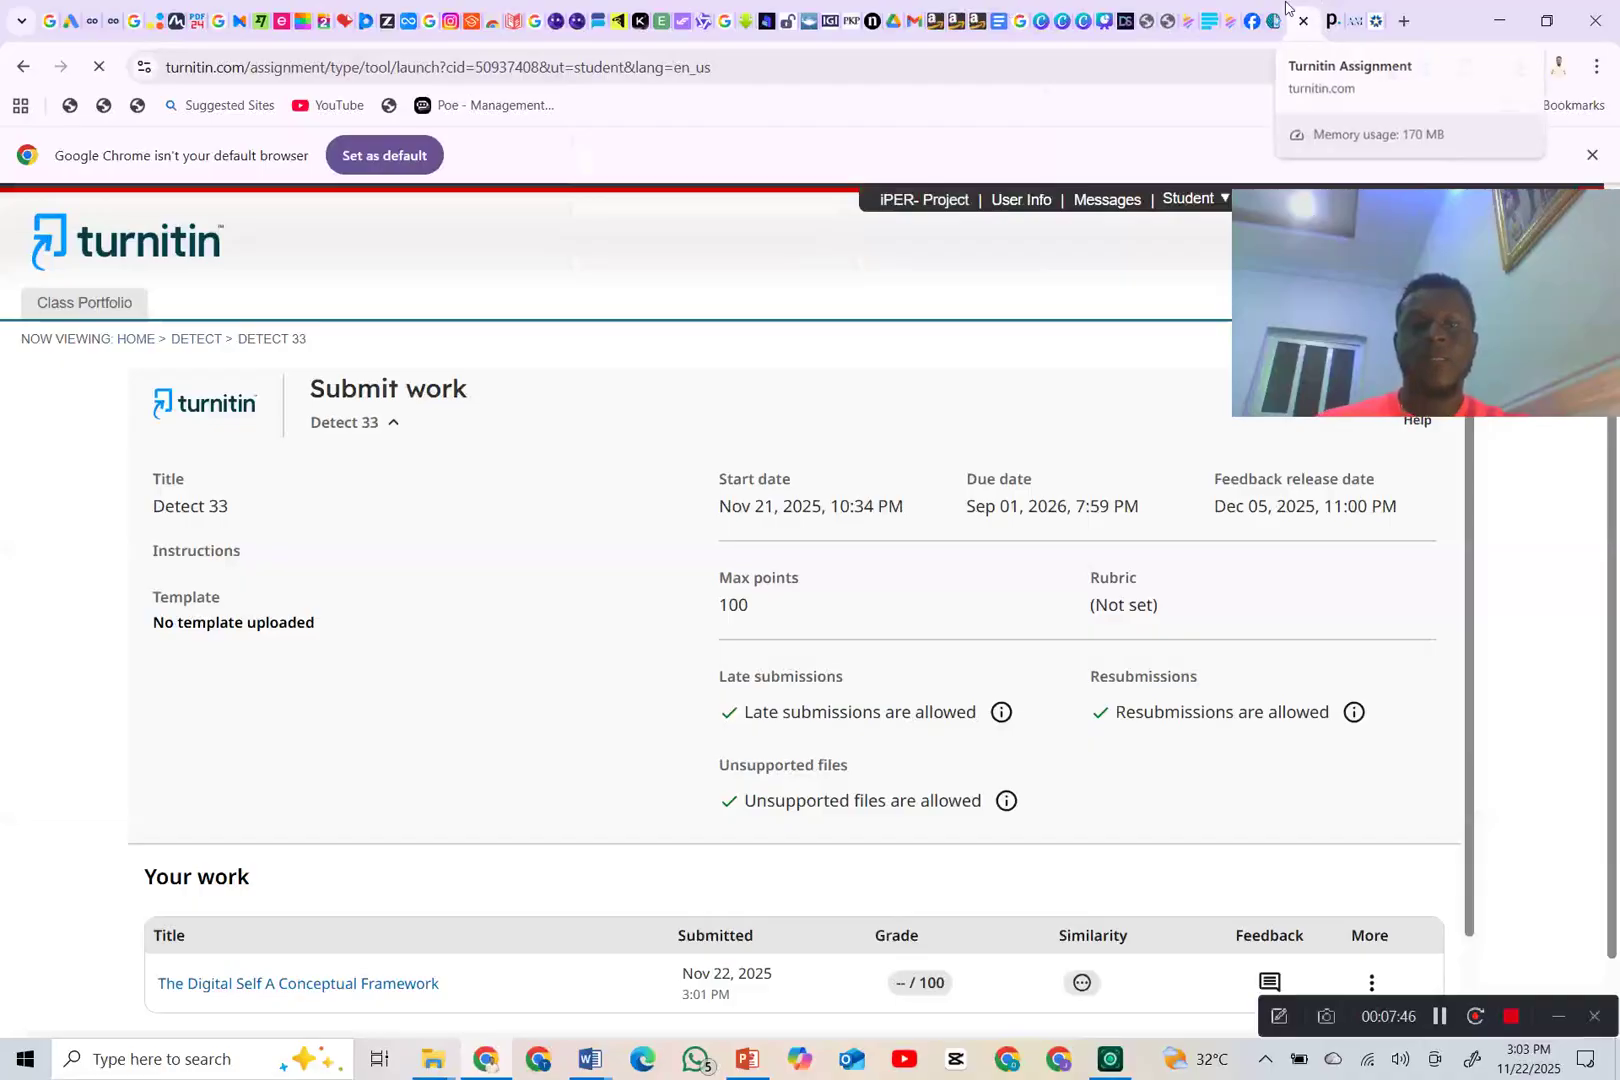
pyautogui.click(1254, 20)
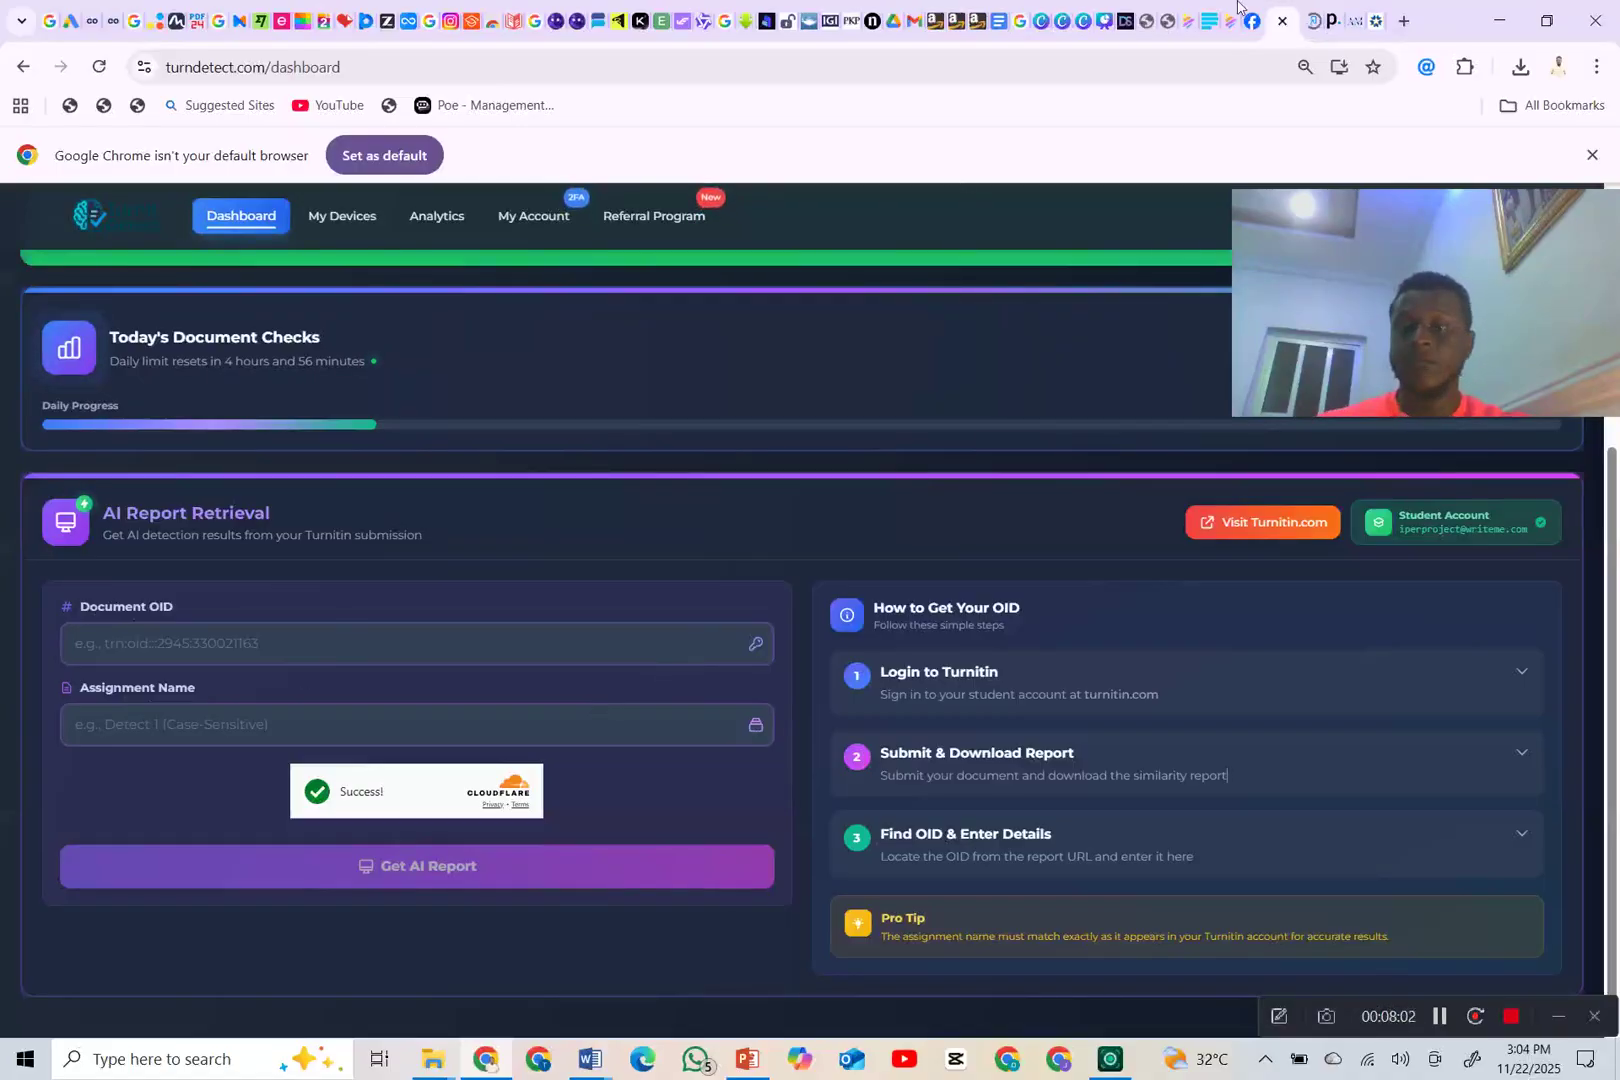
pyautogui.click(1314, 20)
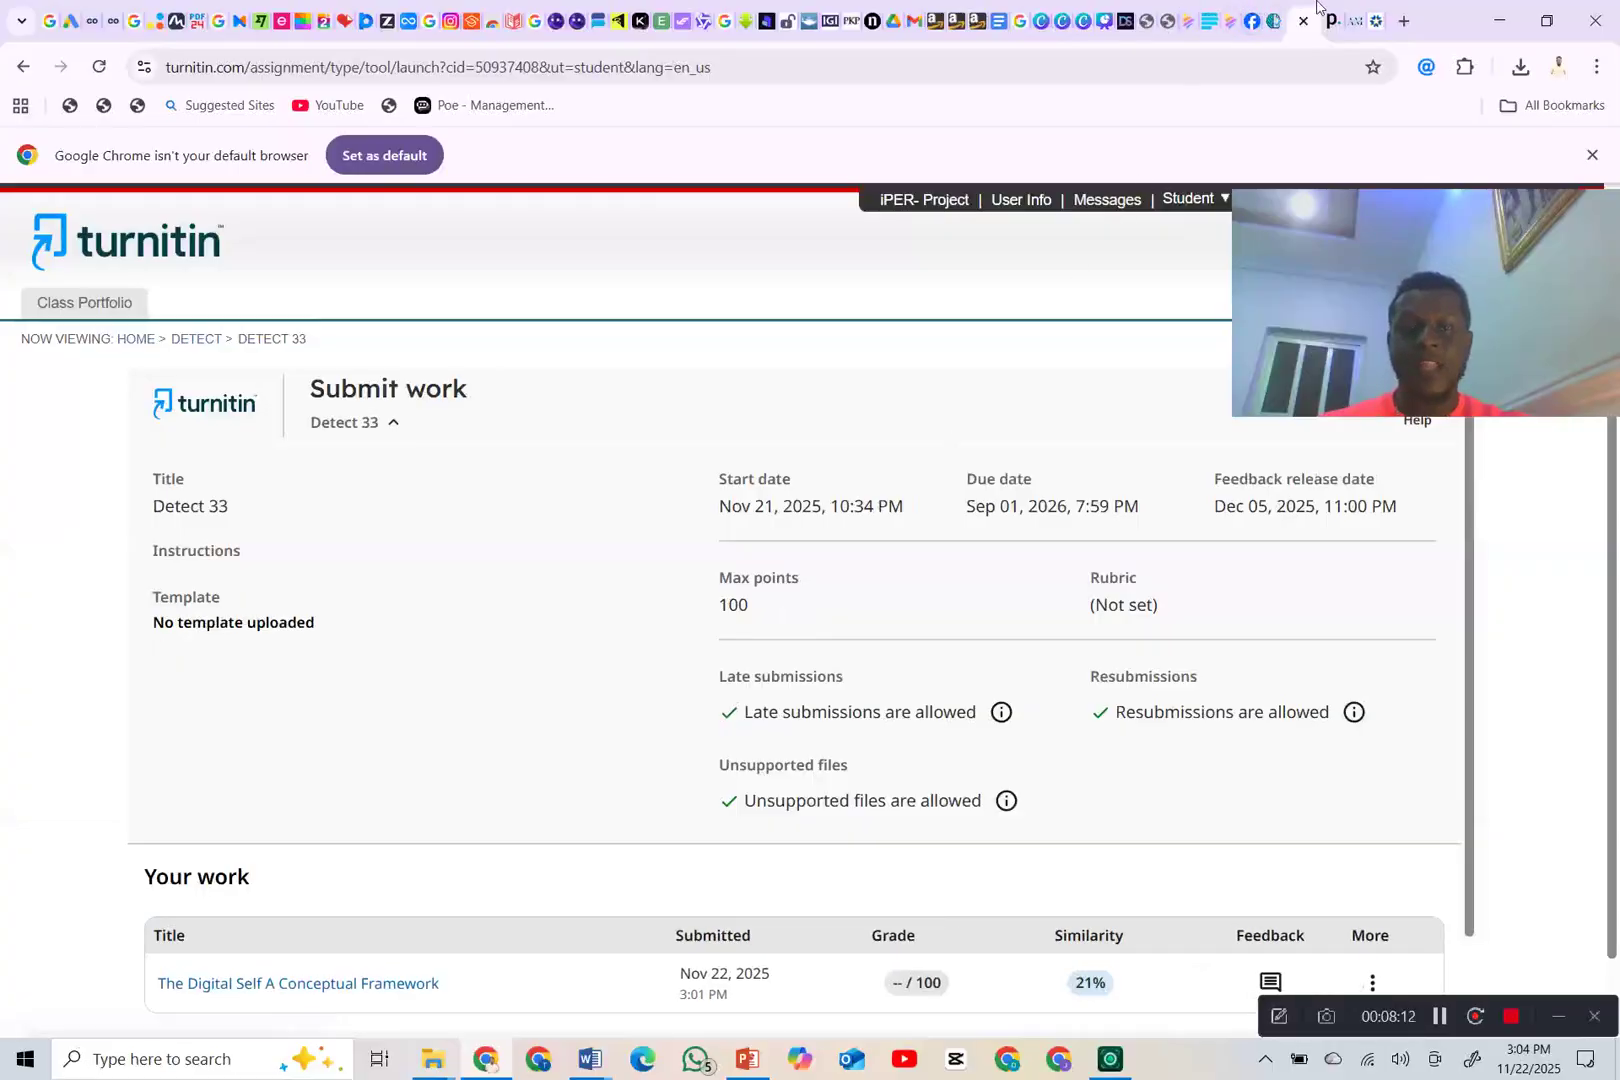
# - Copy the assignment title Detect 33 from Turnitin and paste it as the assignment name in TurnDetect's AI Report Retrieval form
pyautogui.click(1271, 18)
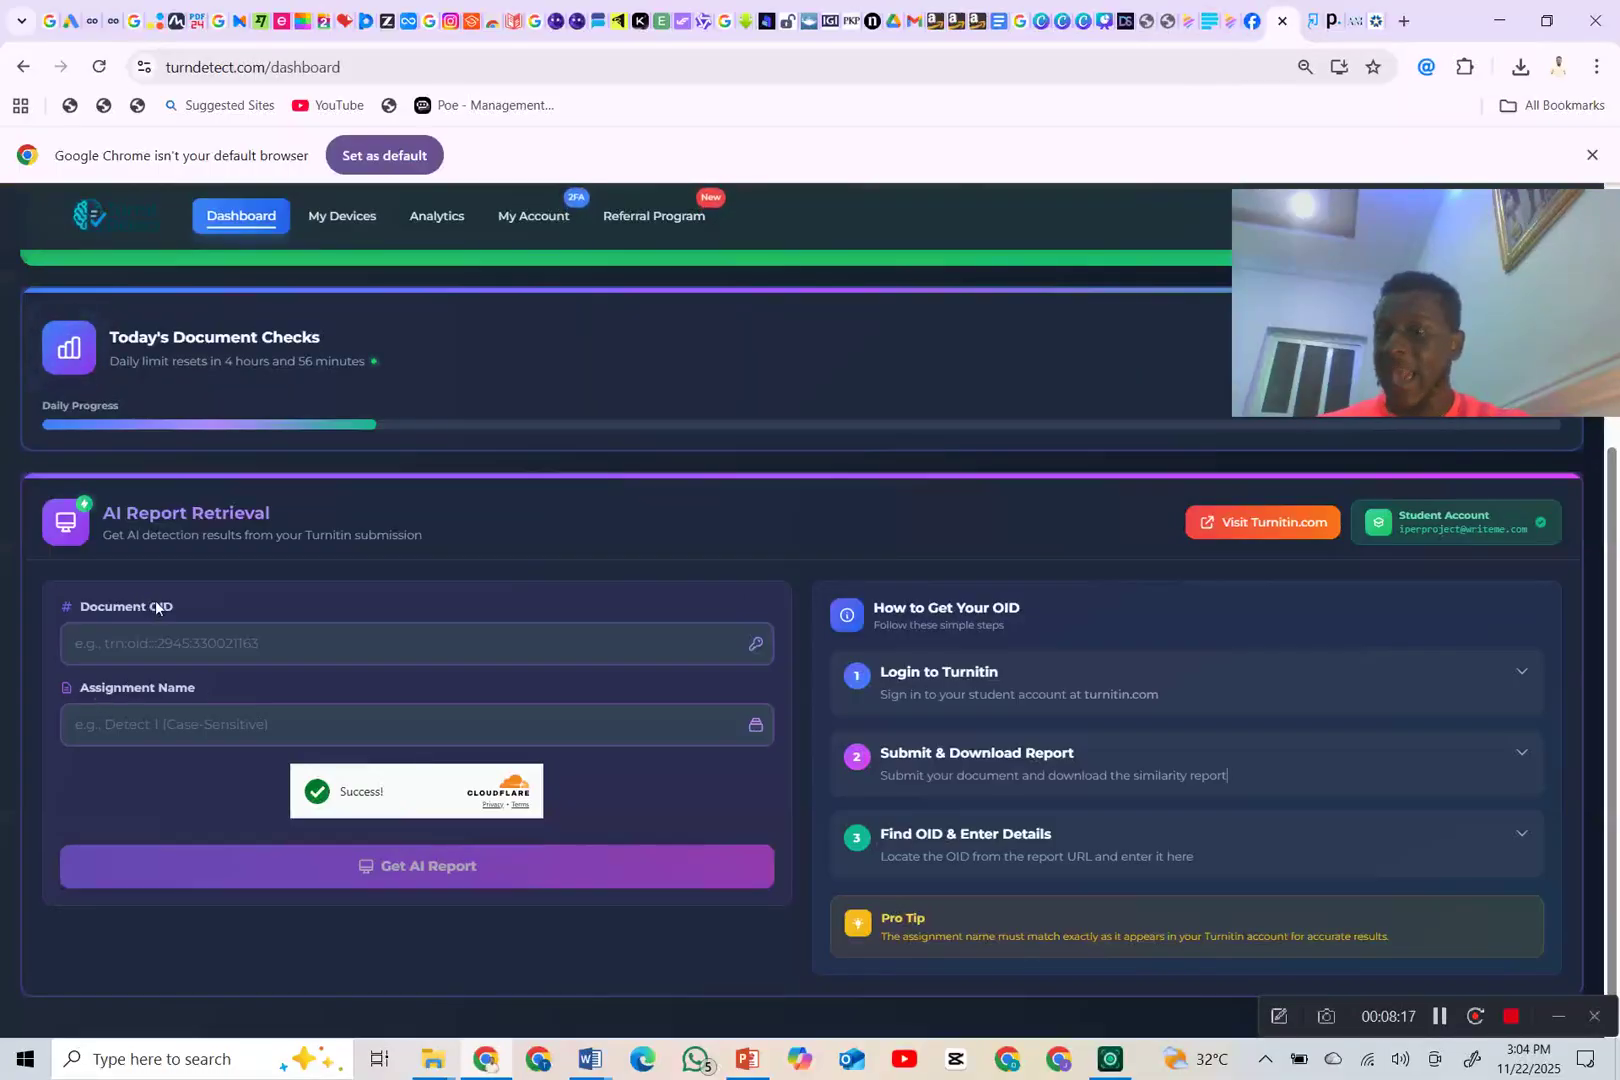
pyautogui.click(1312, 20)
pyautogui.moveTo(240, 512); pyautogui.dragTo(154, 512)
pyautogui.hotkey('ctrl', 'c')
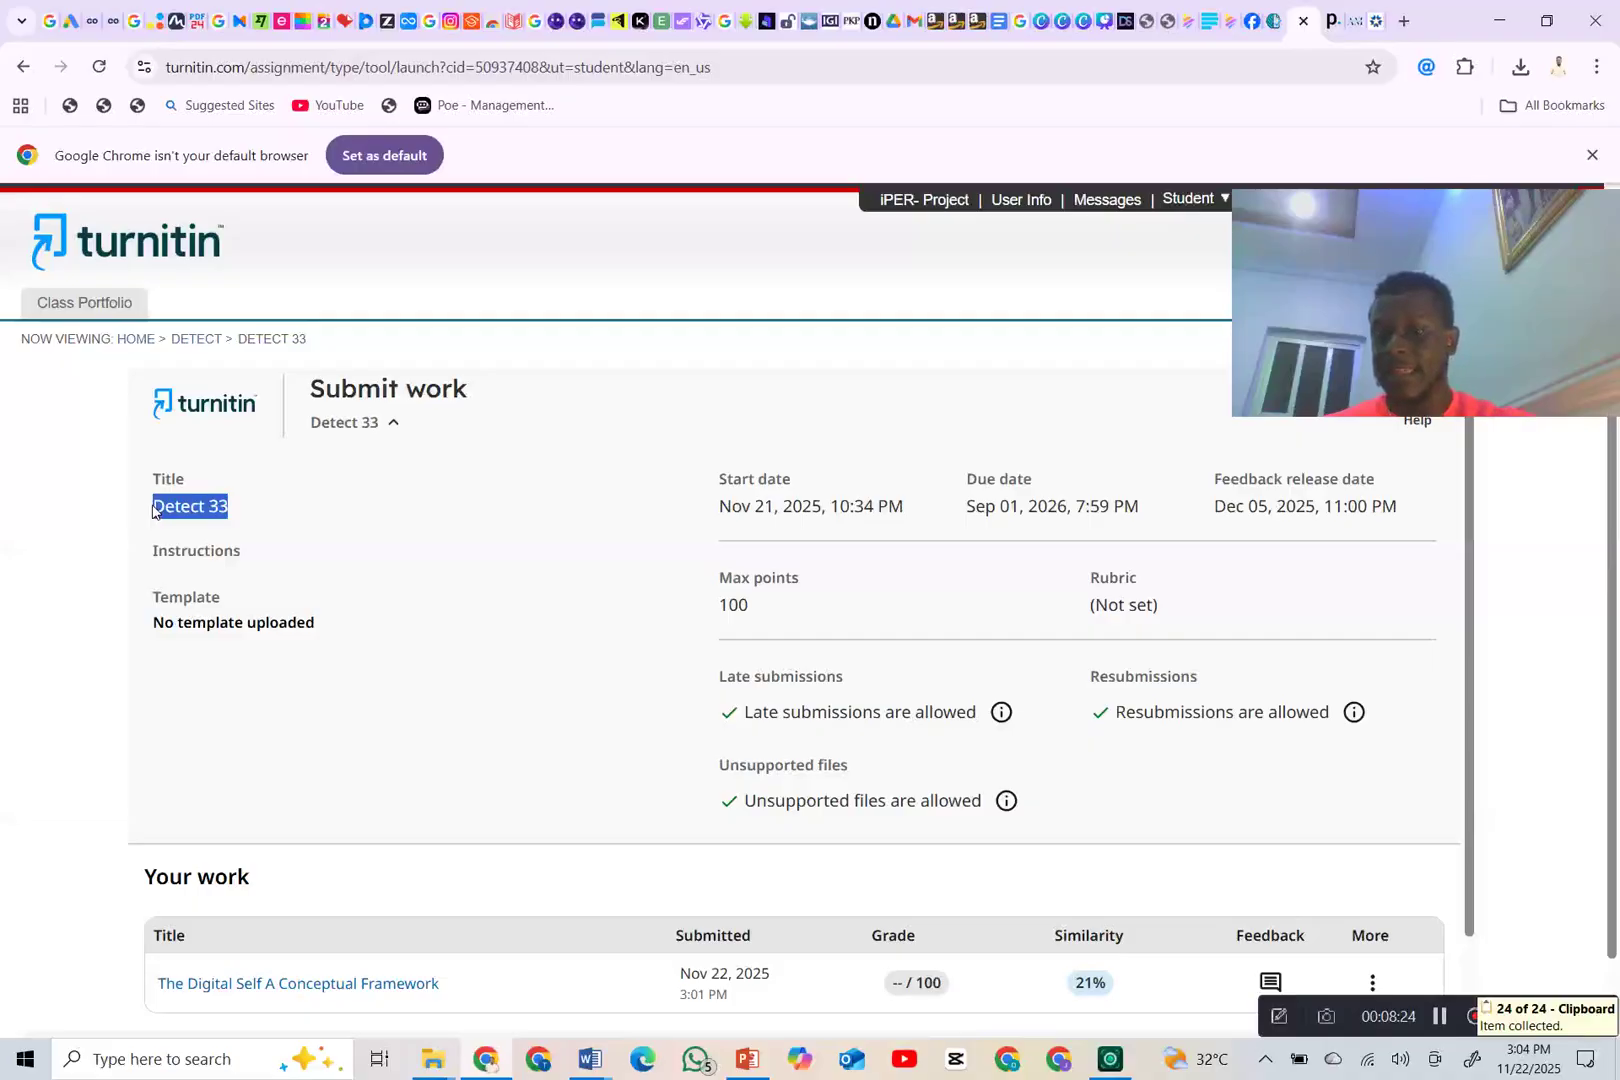
pyautogui.click(1273, 20)
pyautogui.click(195, 721)
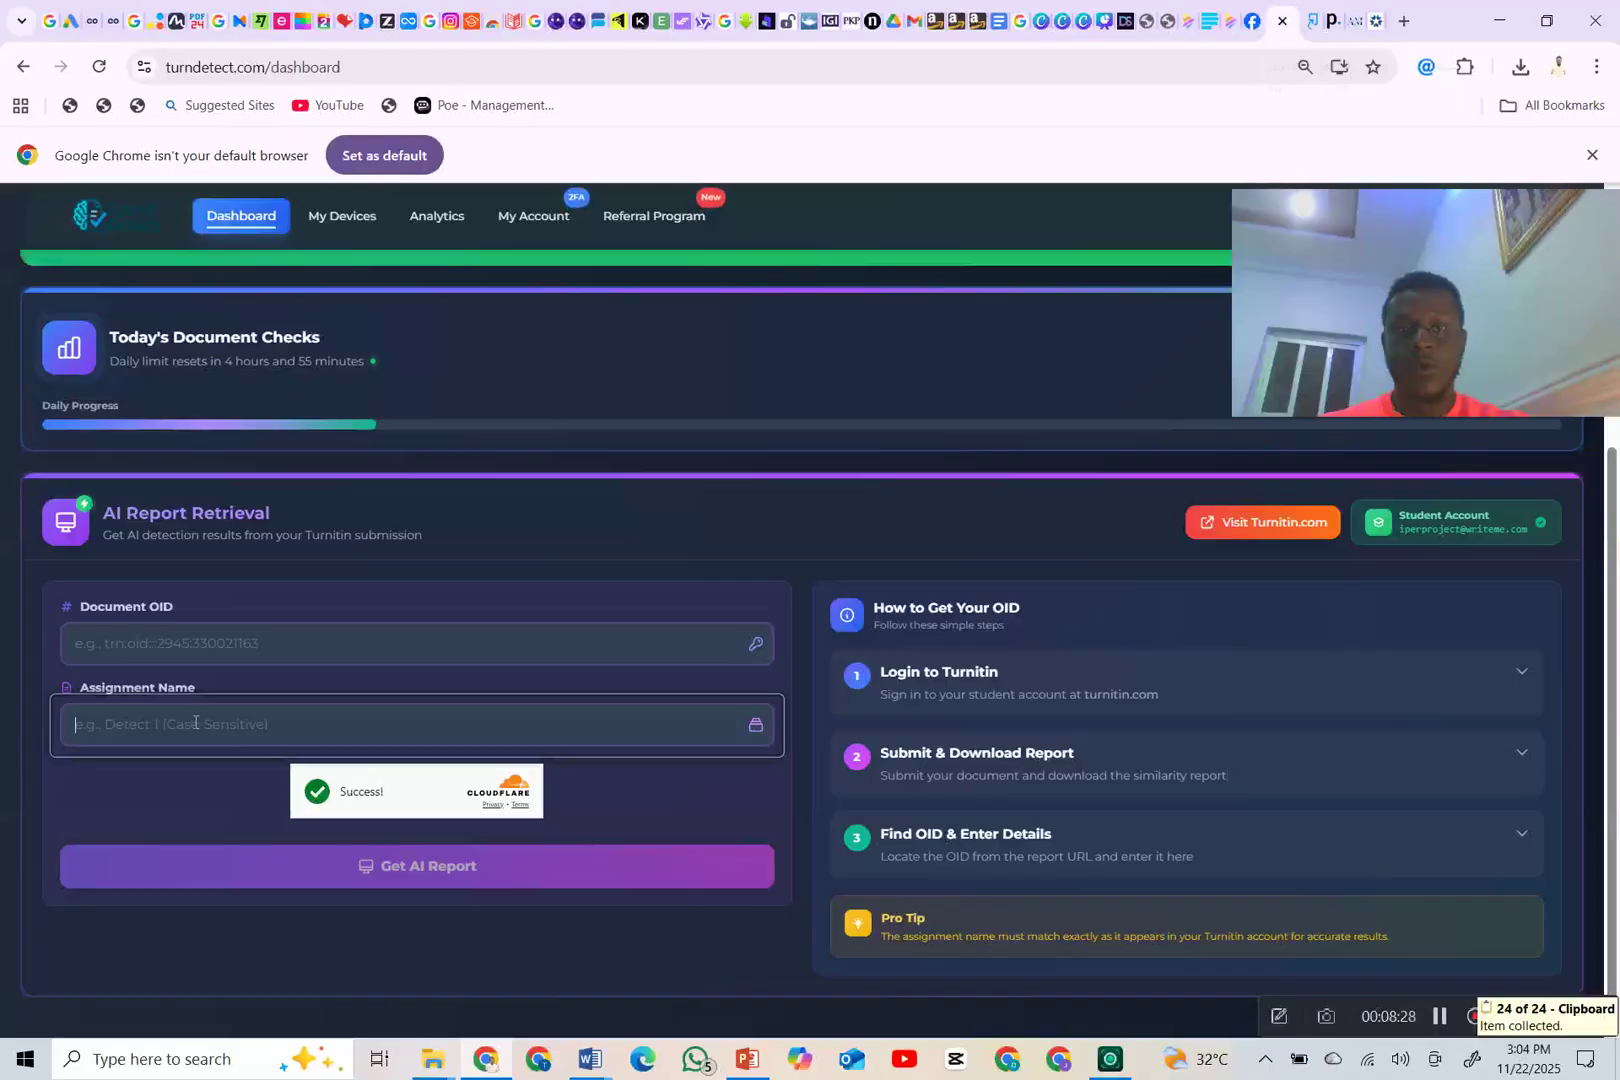
pyautogui.hotkey('ctrl', 'v')
pyautogui.click(292, 608)
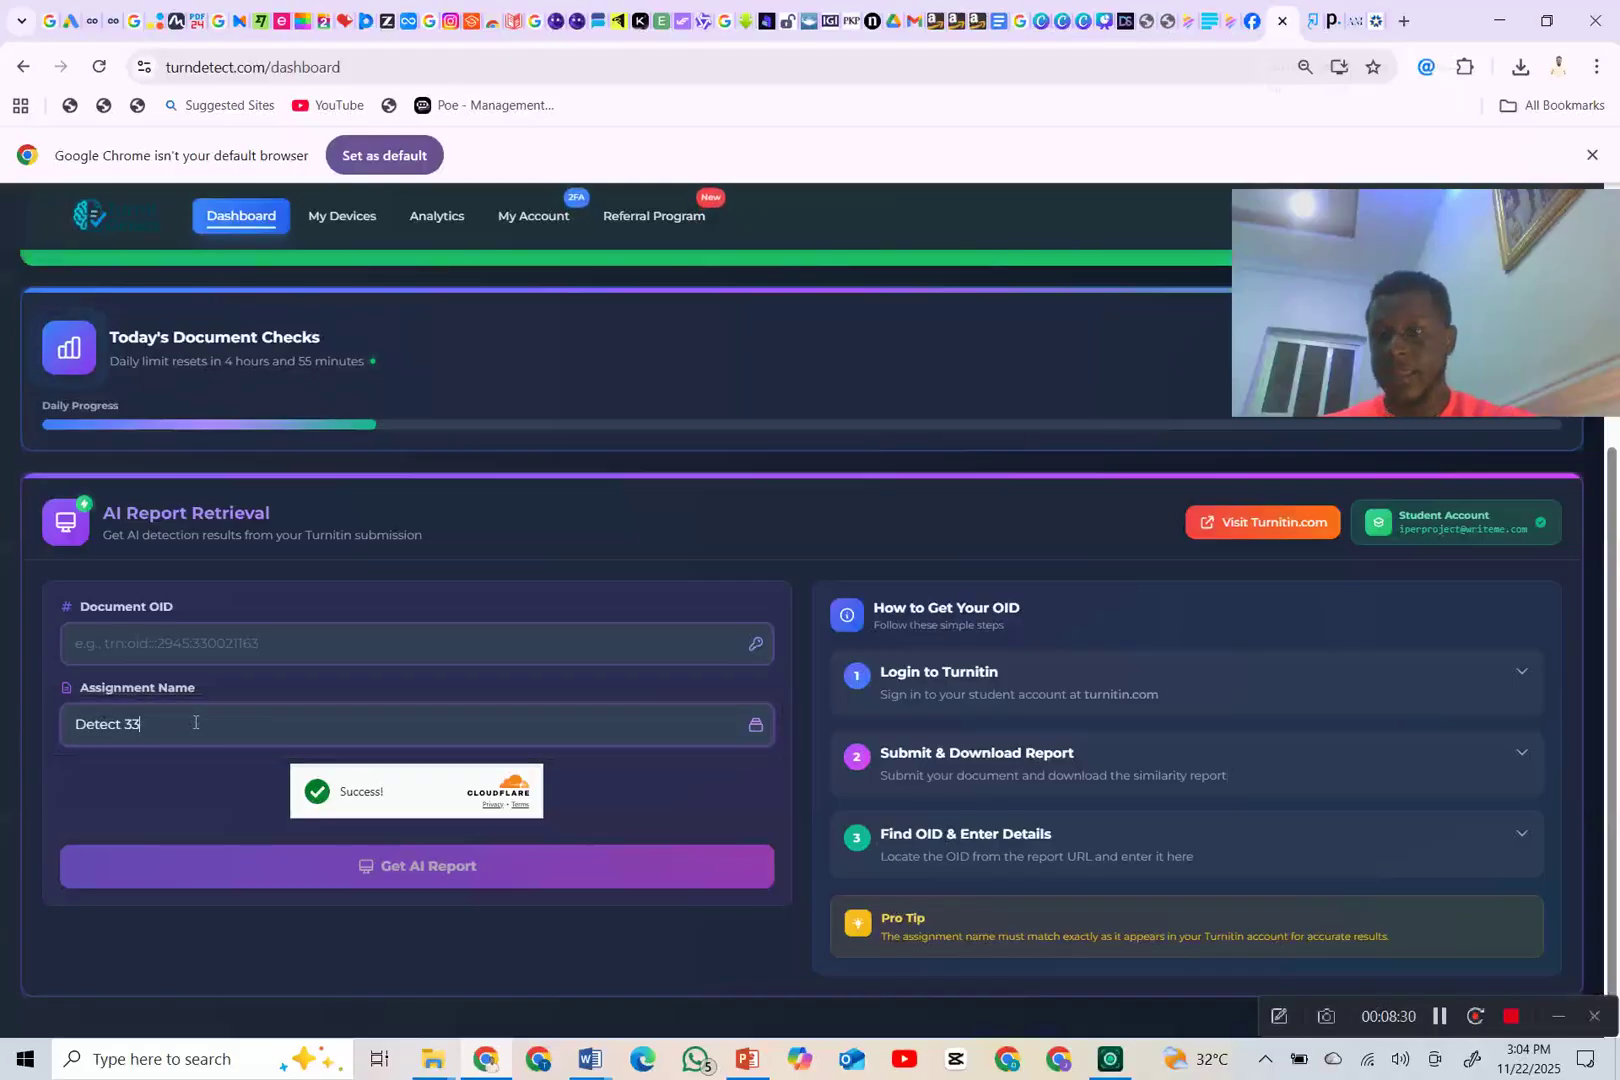
# - Return to the Detect 33 page in Turnitin and open the similarity report of The Digital Self A Conceptual Framework
pyautogui.click(1314, 14)
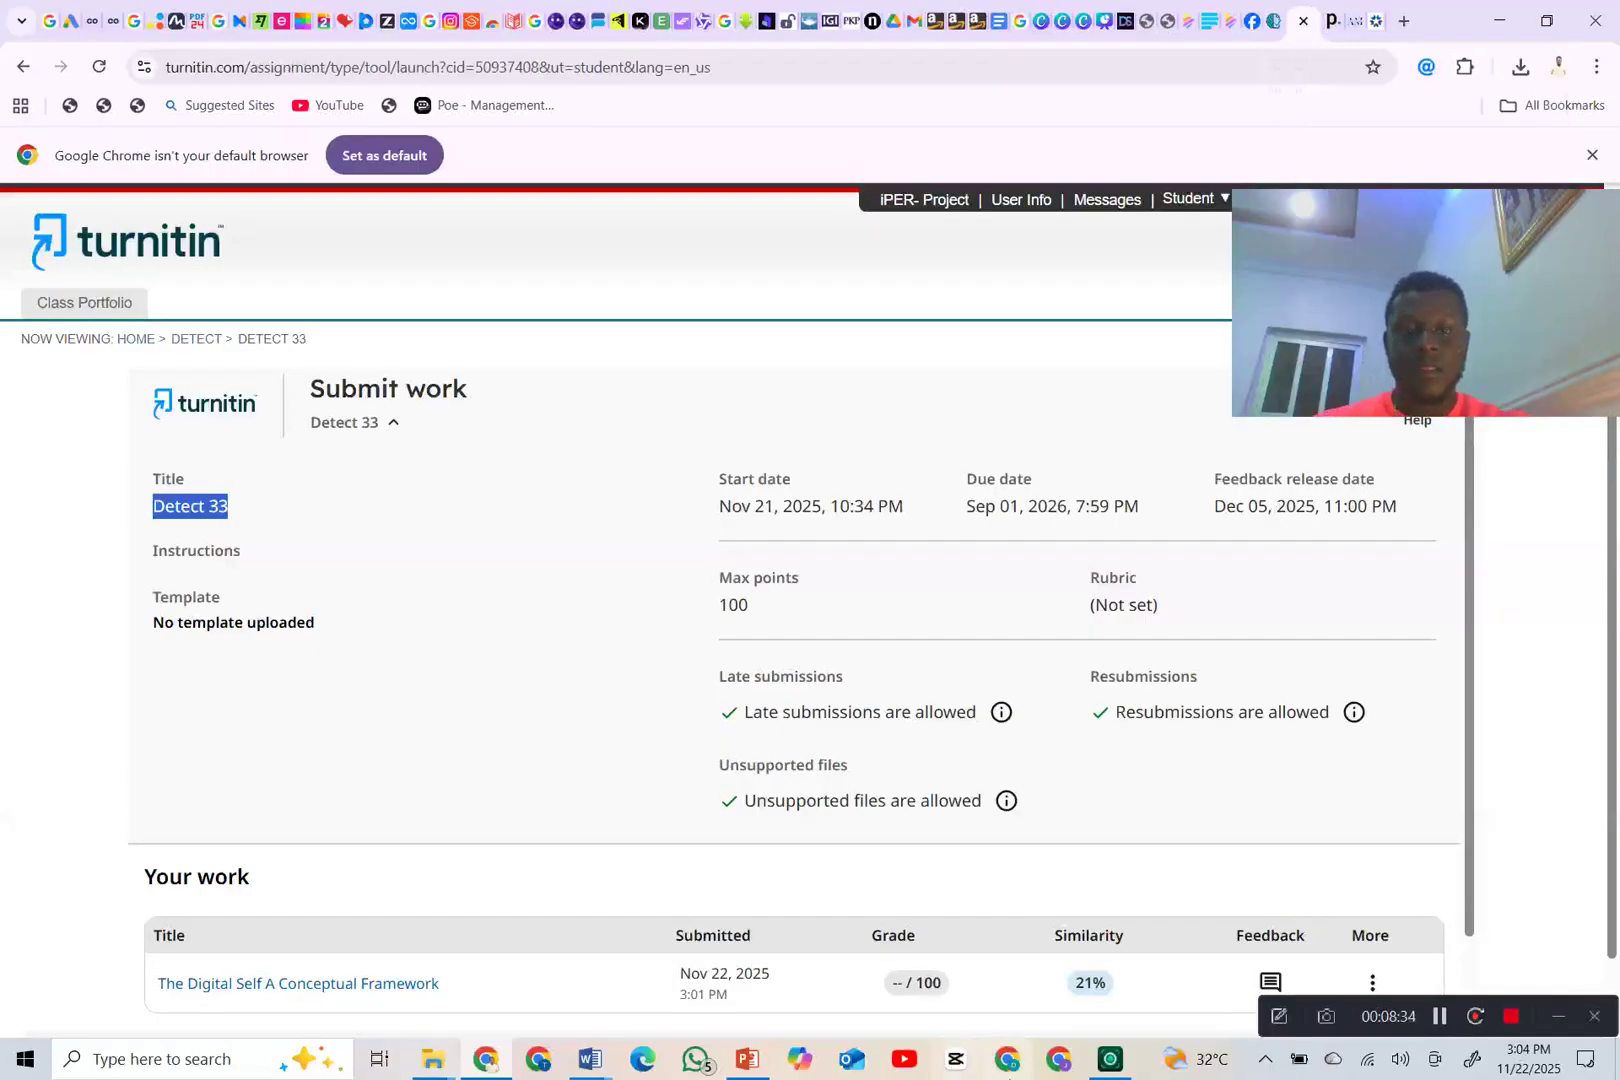
pyautogui.click(1092, 990)
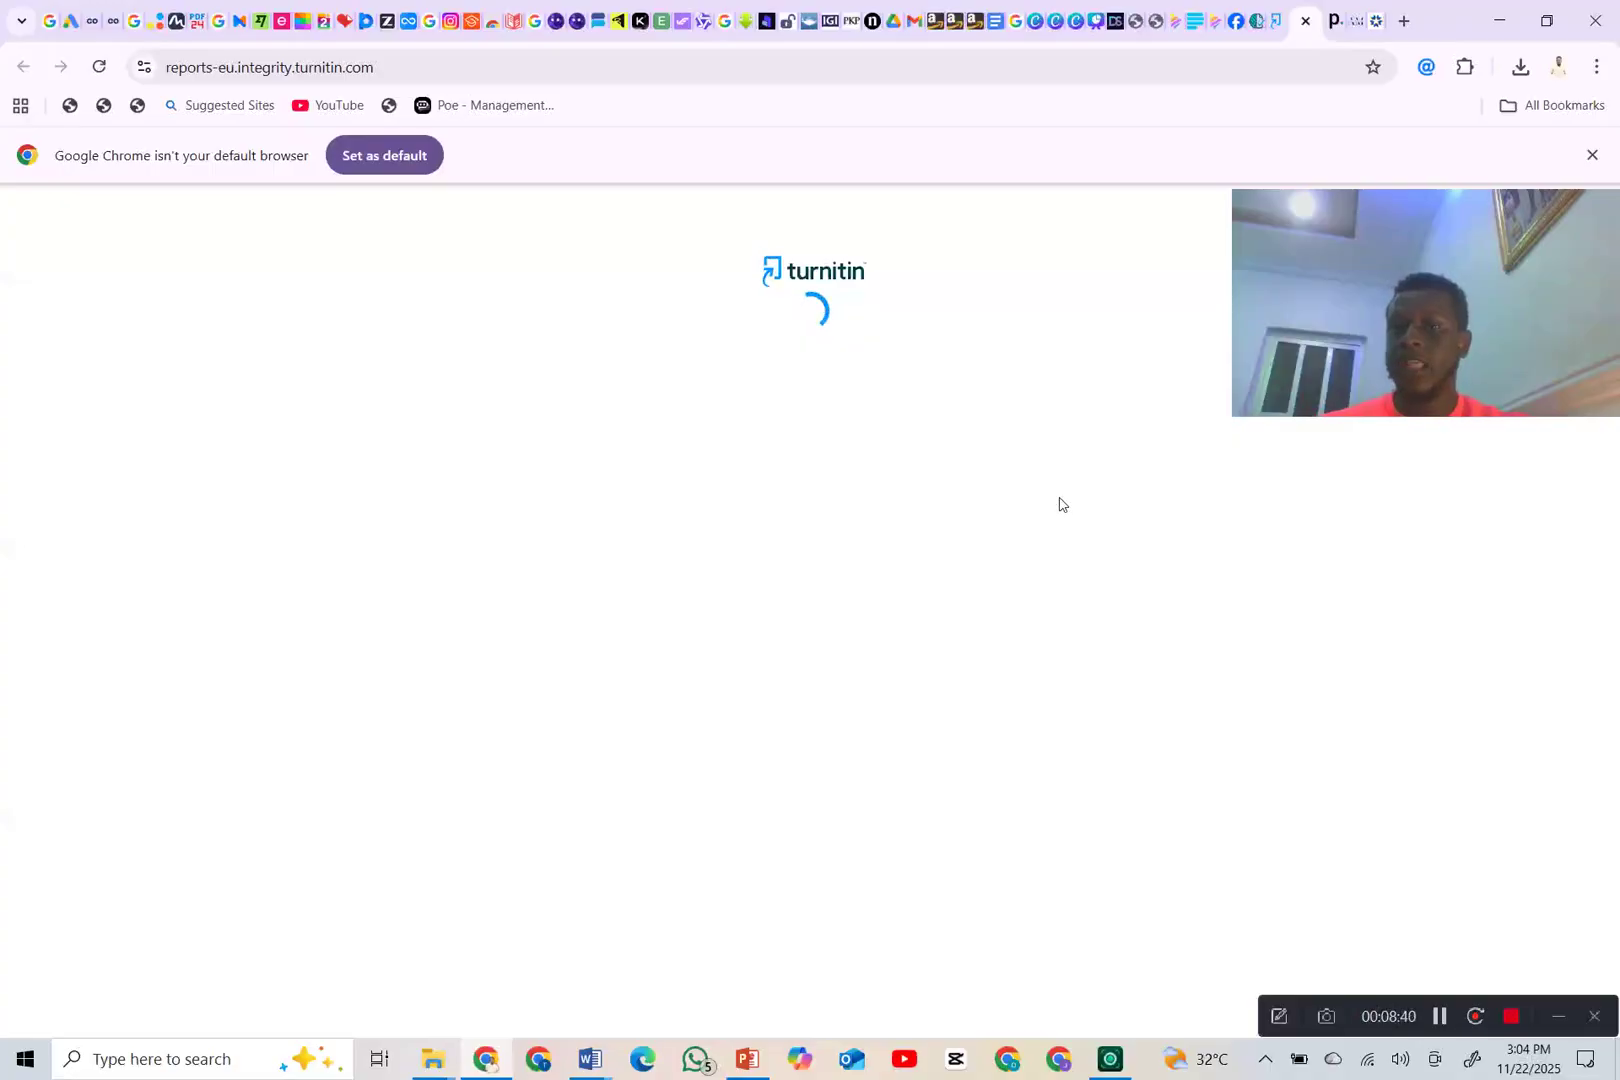
pyautogui.moveTo(1441, 302); pyautogui.dragTo(192, 892)
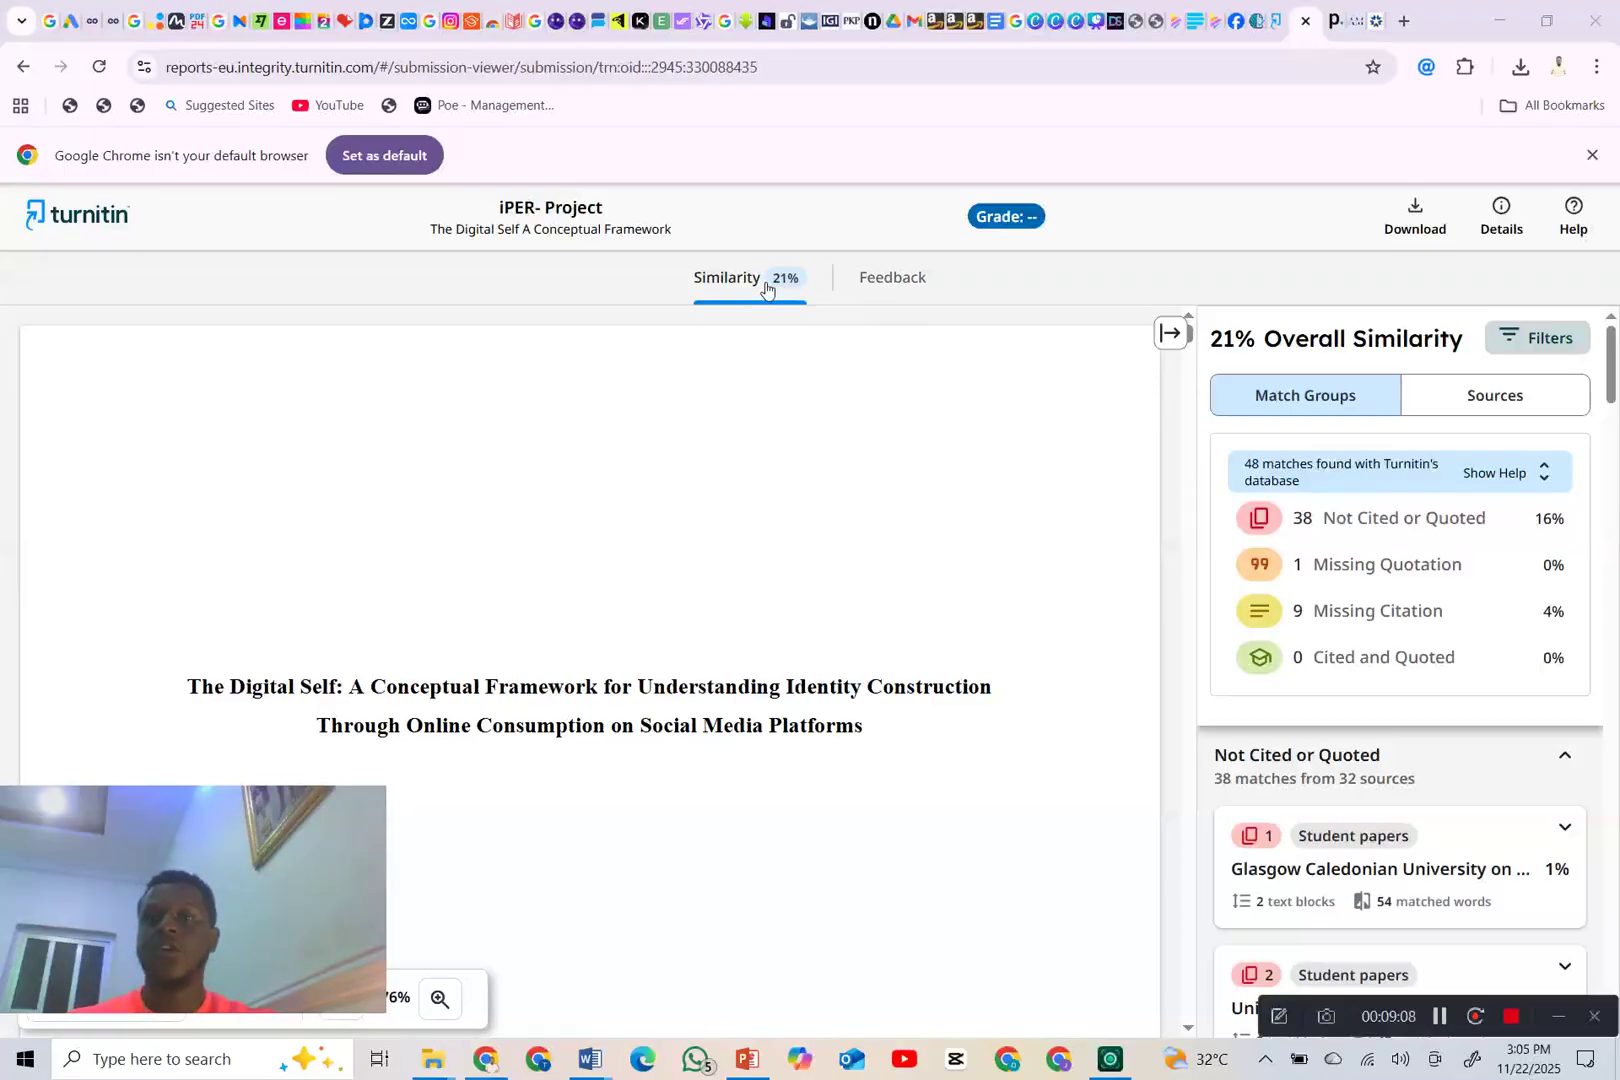
# - Consult TurnDetect's OID guidance, copy the OID following "submission/" in the Turnitin report's URL, and paste it as TurnDetect's document OID
pyautogui.click(1258, 16)
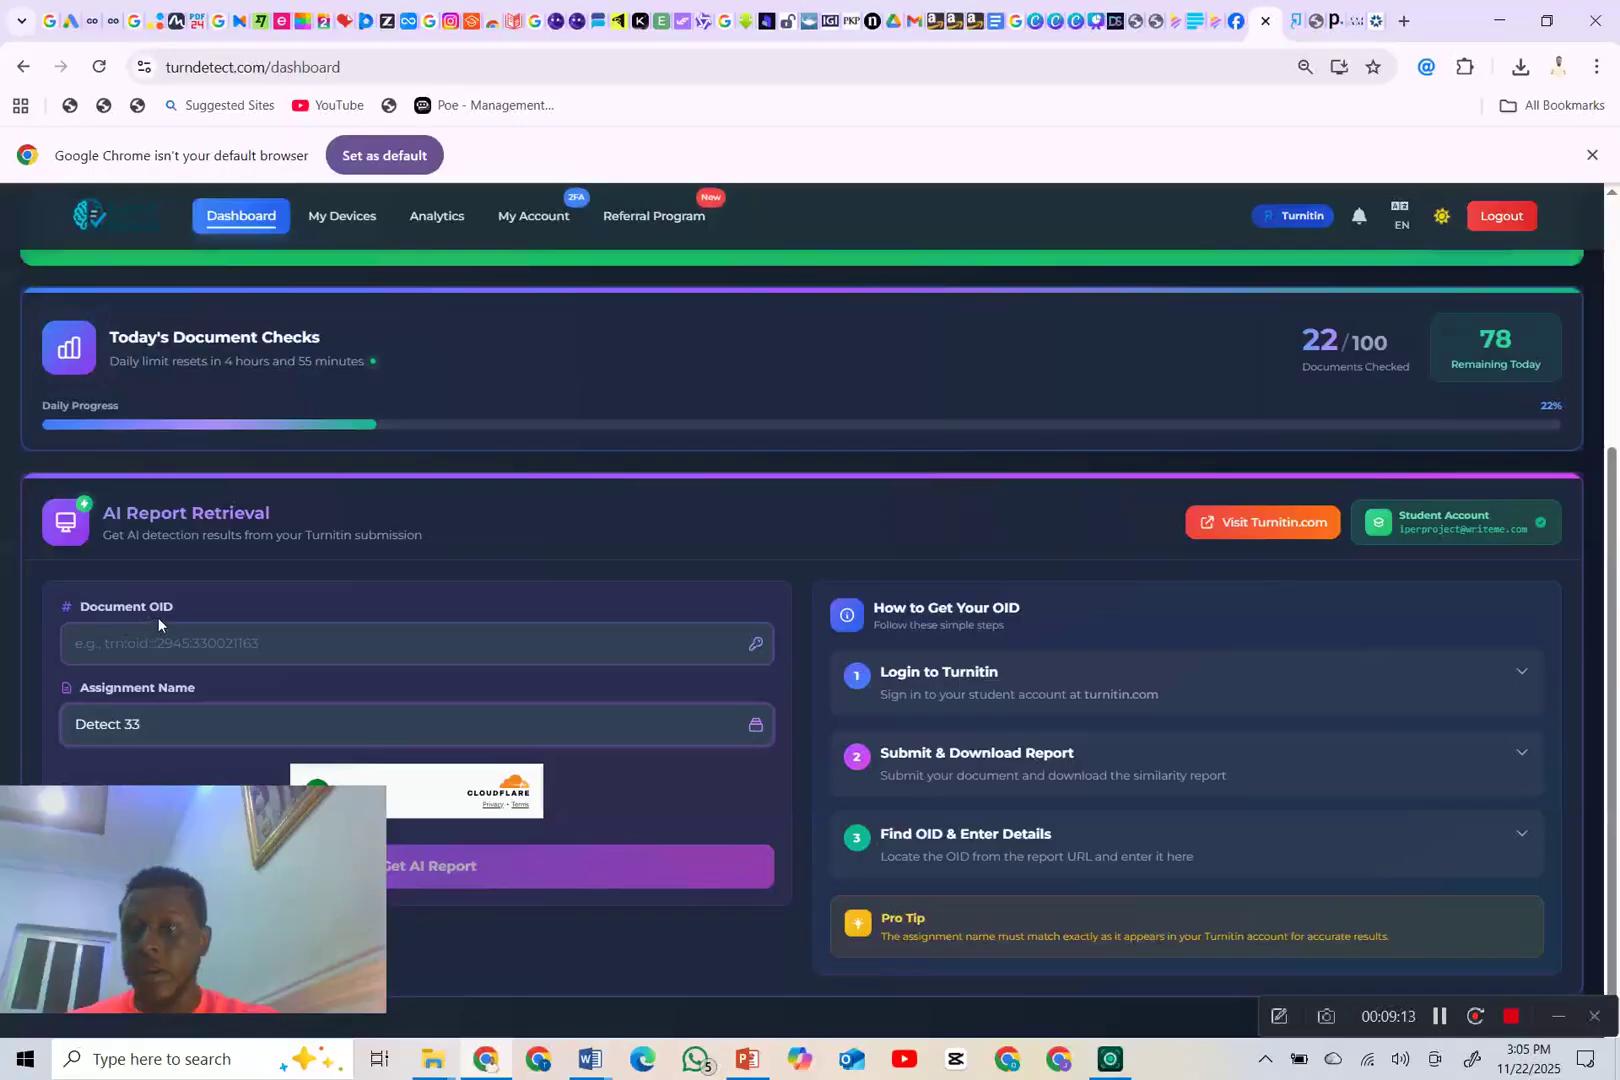
pyautogui.click(1121, 857)
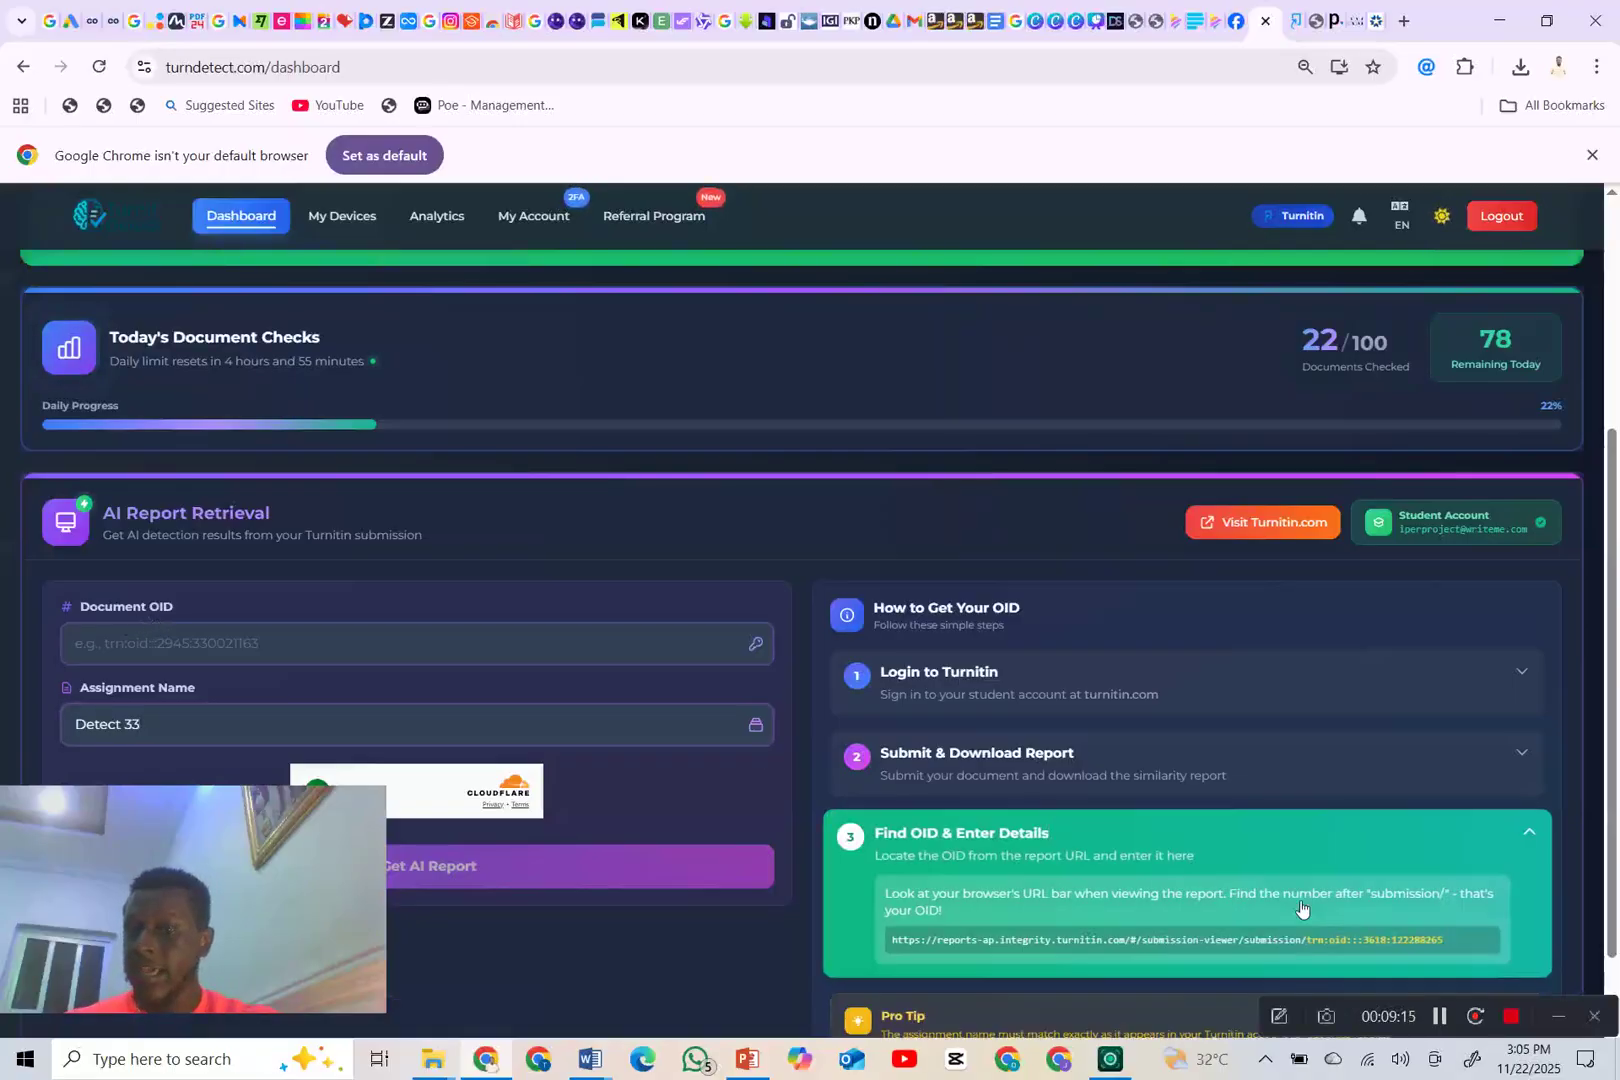
pyautogui.click(1300, 14)
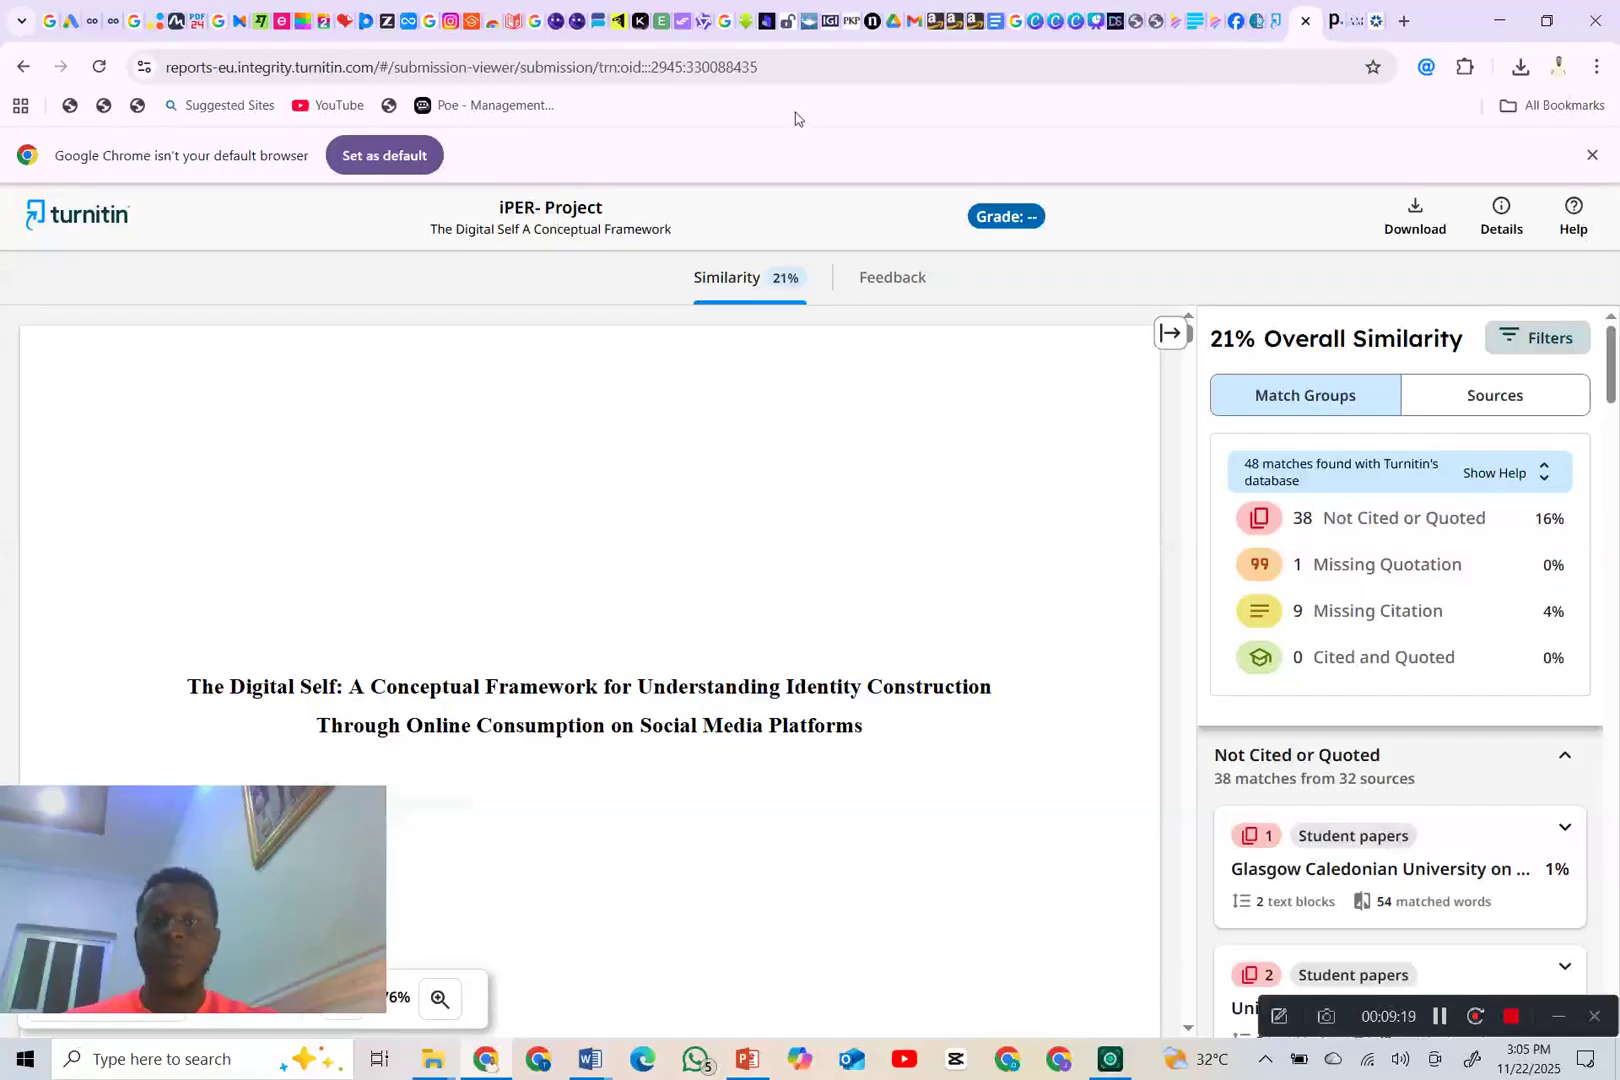
pyautogui.moveTo(809, 63); pyautogui.dragTo(599, 72)
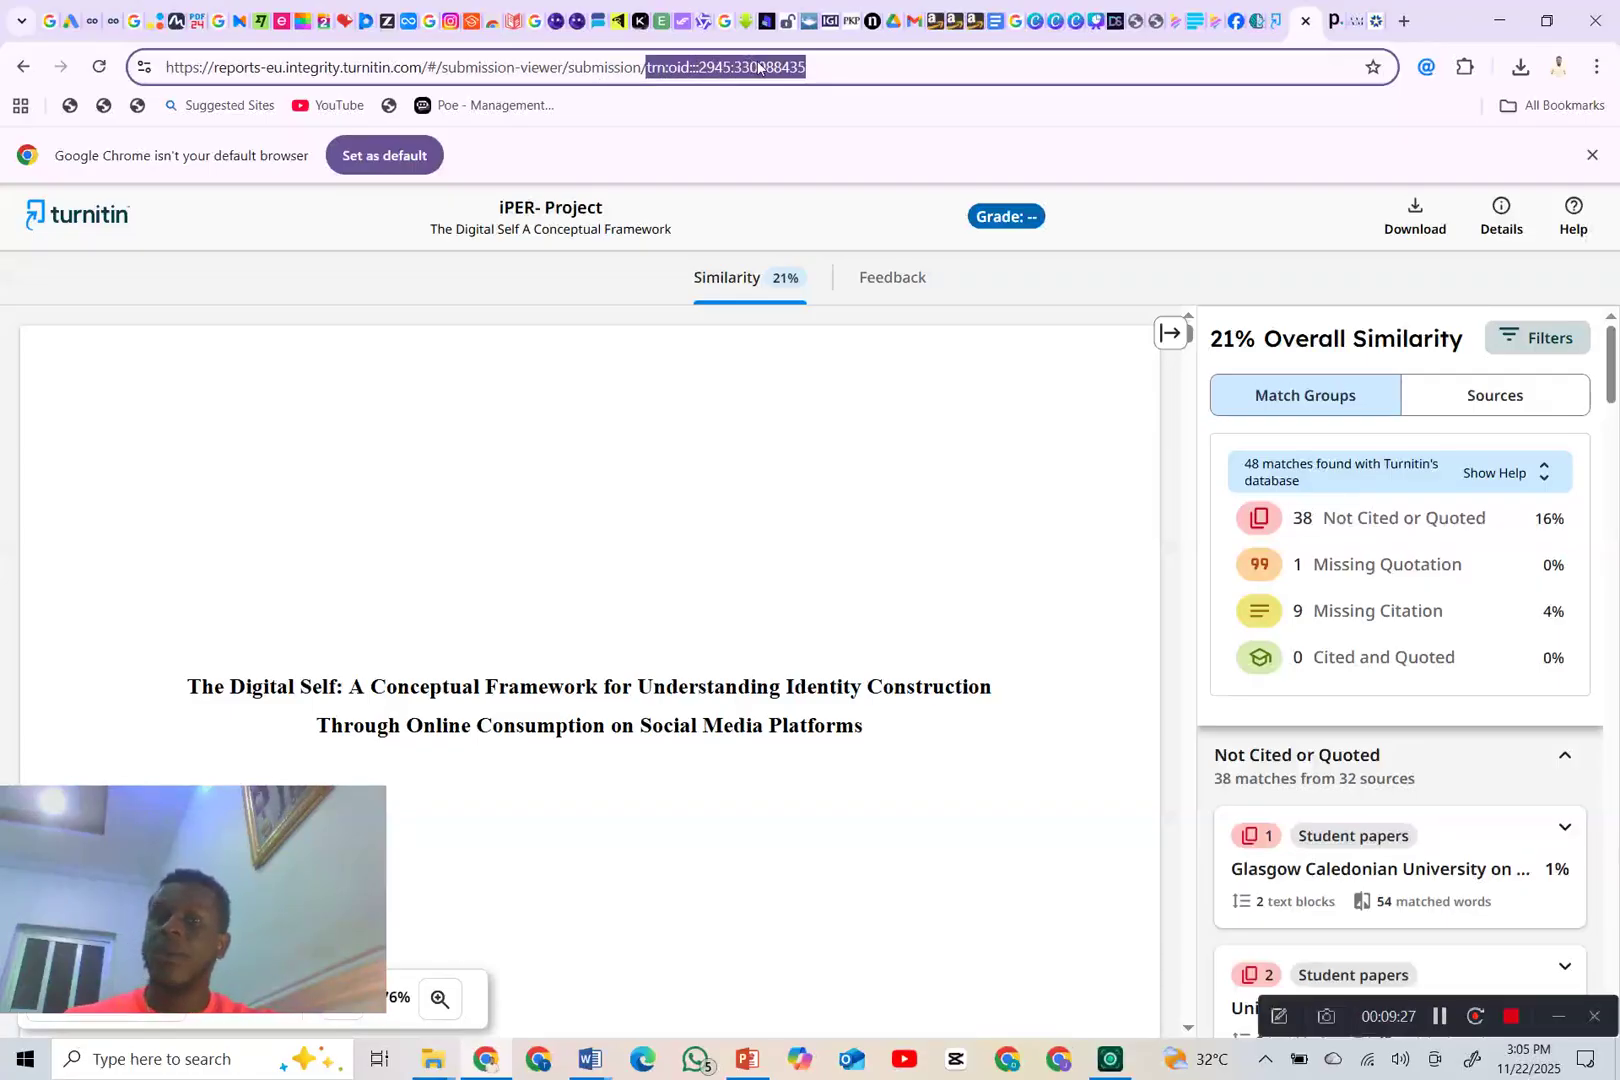
pyautogui.hotkey('ctrl', 'c')
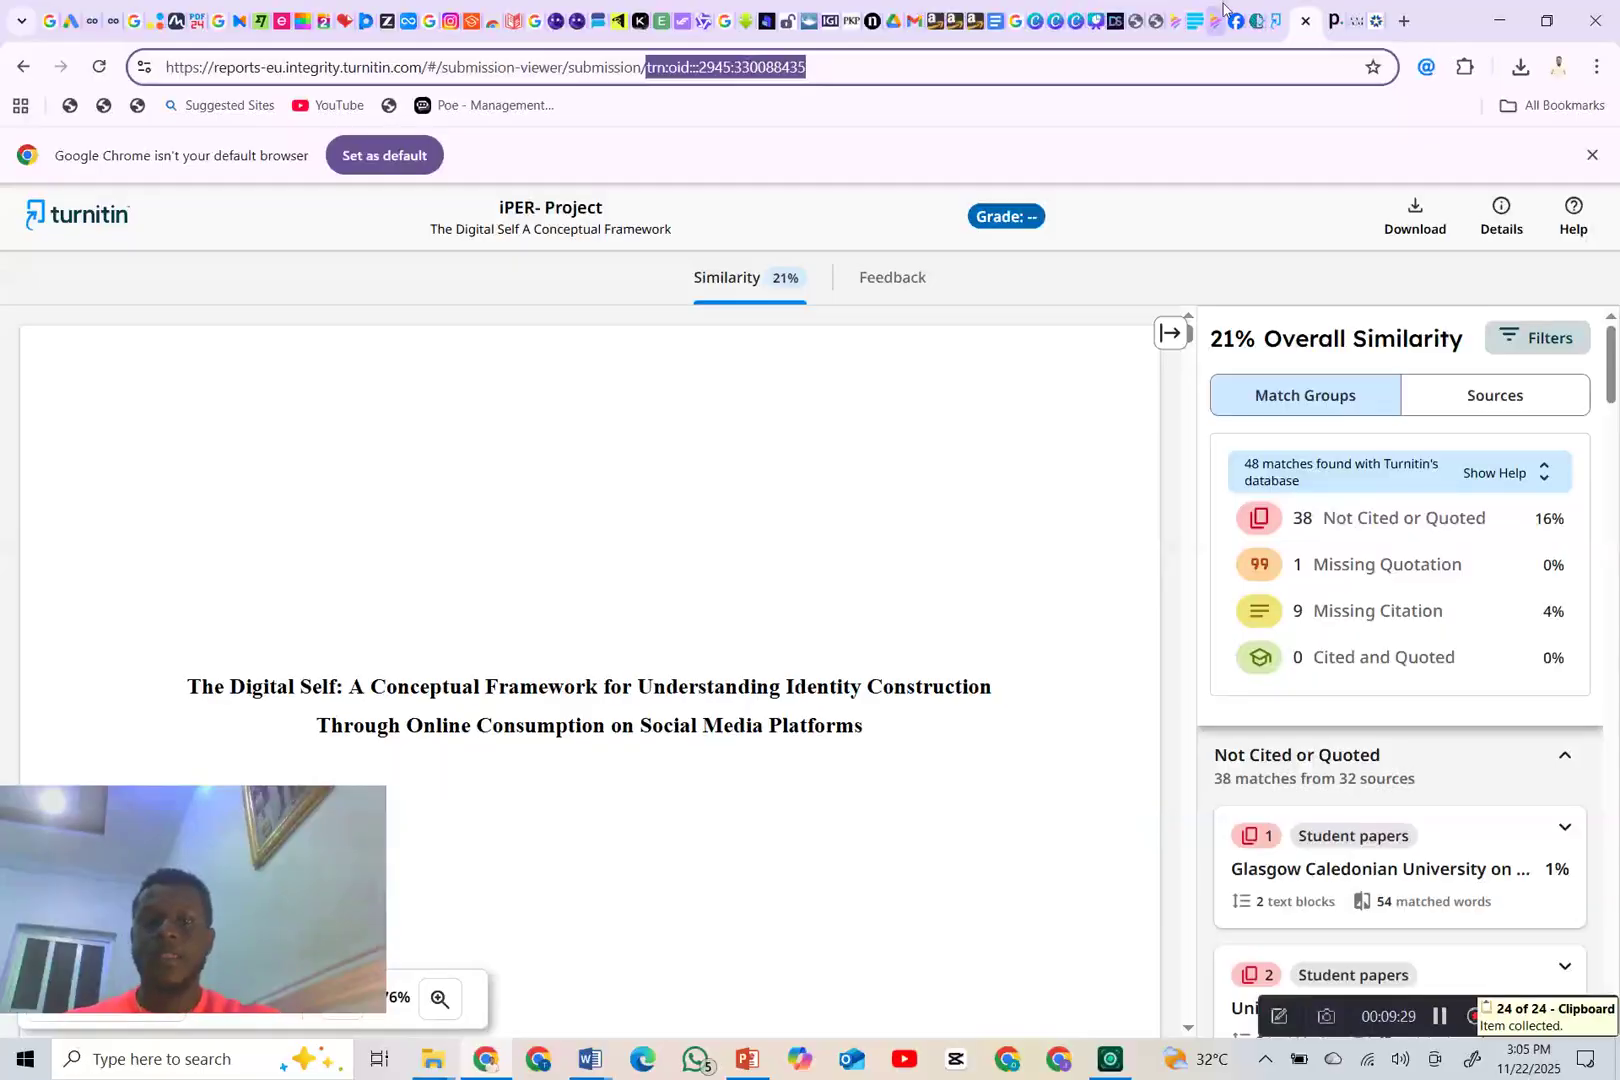
pyautogui.click(1256, 20)
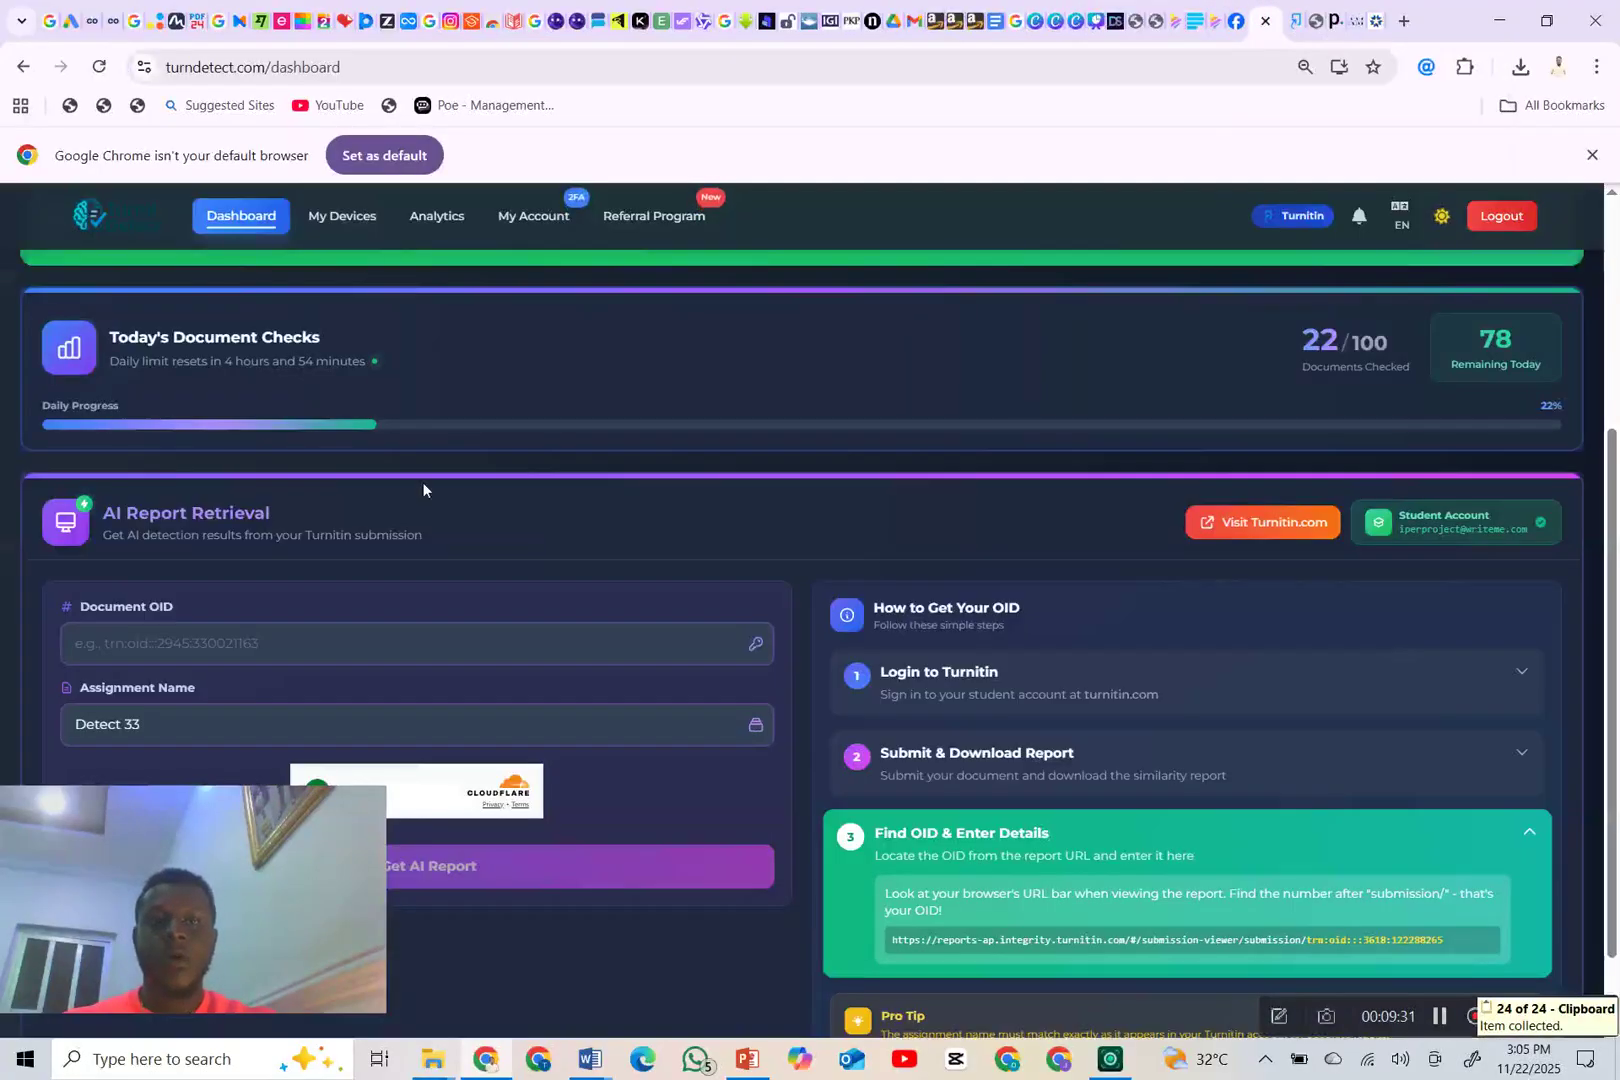
pyautogui.click(261, 638)
pyautogui.hotkey('ctrl', 'v')
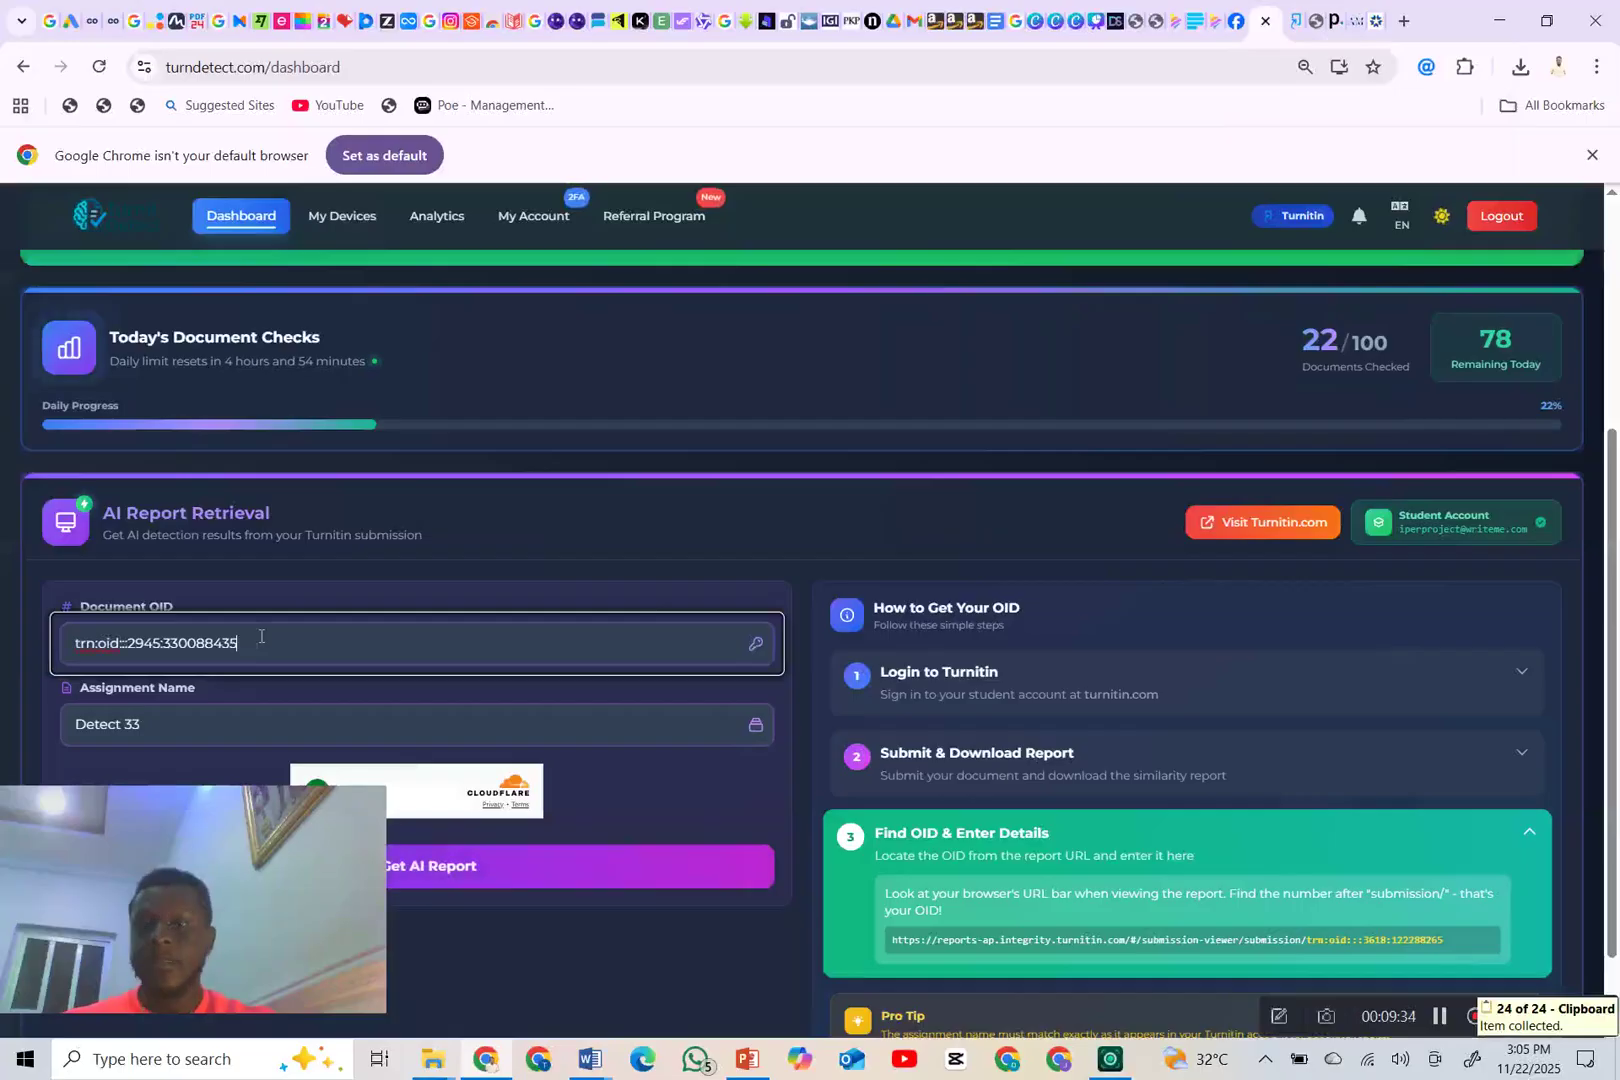
# - Request the AI report in TurnDetect for the entered document OID and the assignment Detect 33, and view the retrieved results
pyautogui.moveTo(172, 847); pyautogui.dragTo(246, 838)
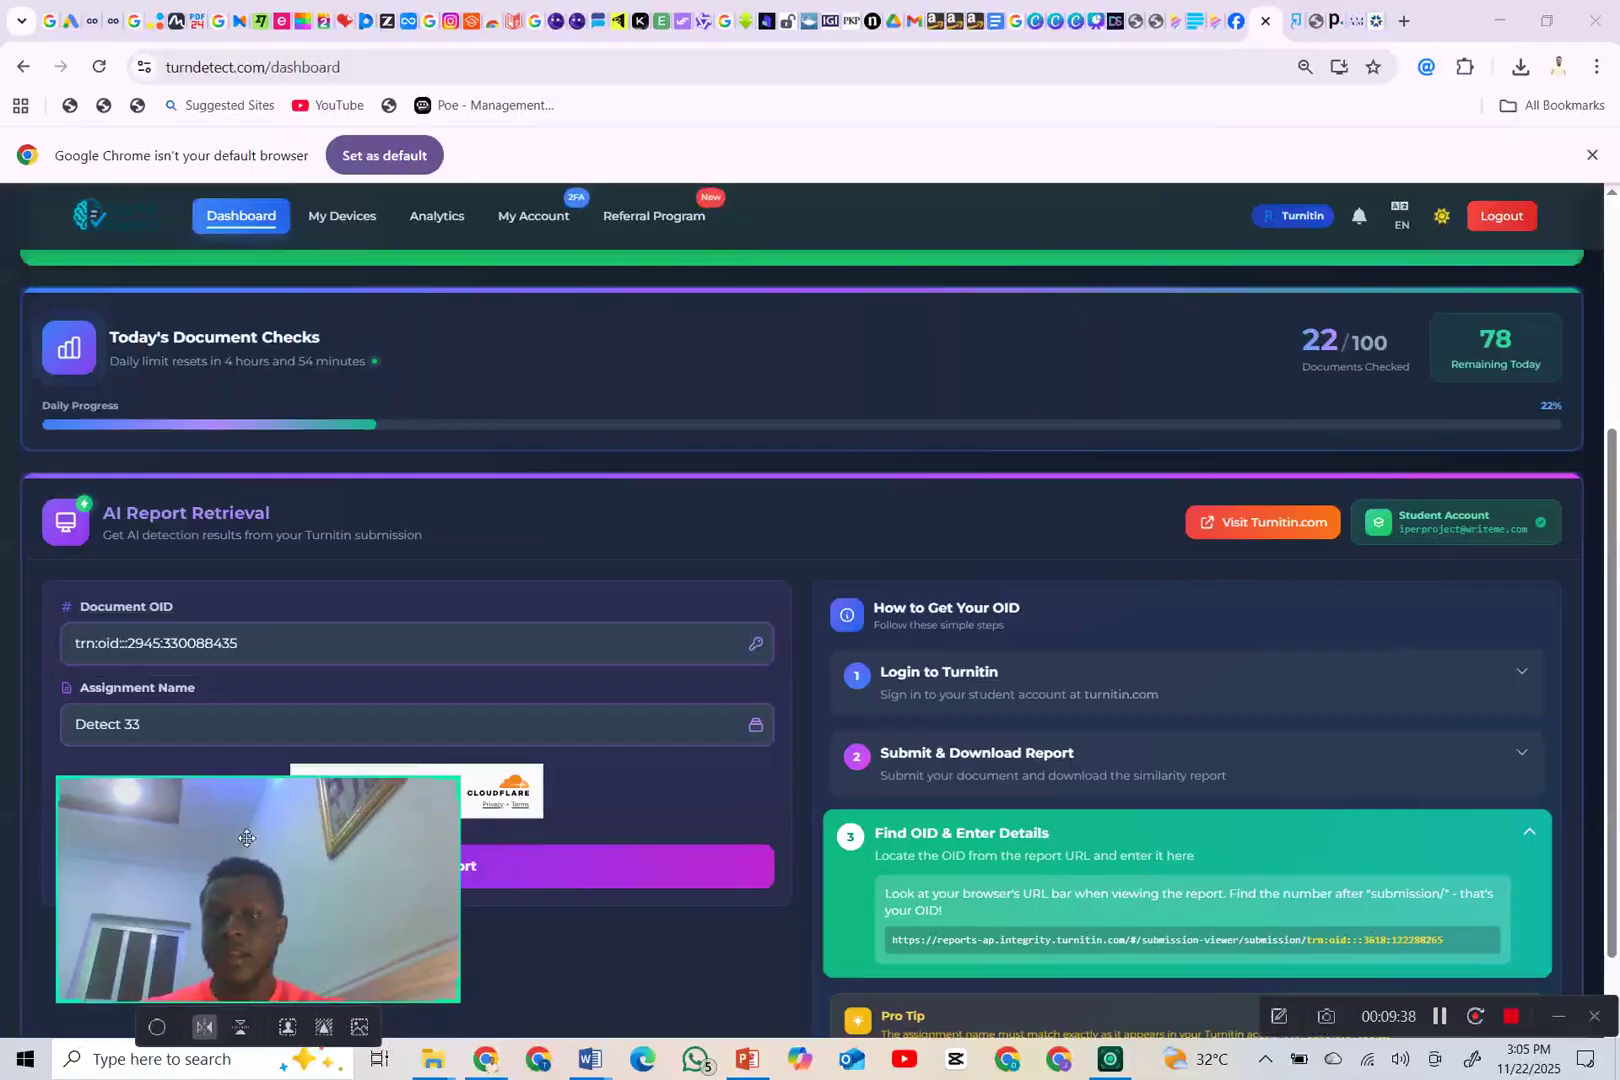
pyautogui.moveTo(246, 838); pyautogui.dragTo(1351, 845)
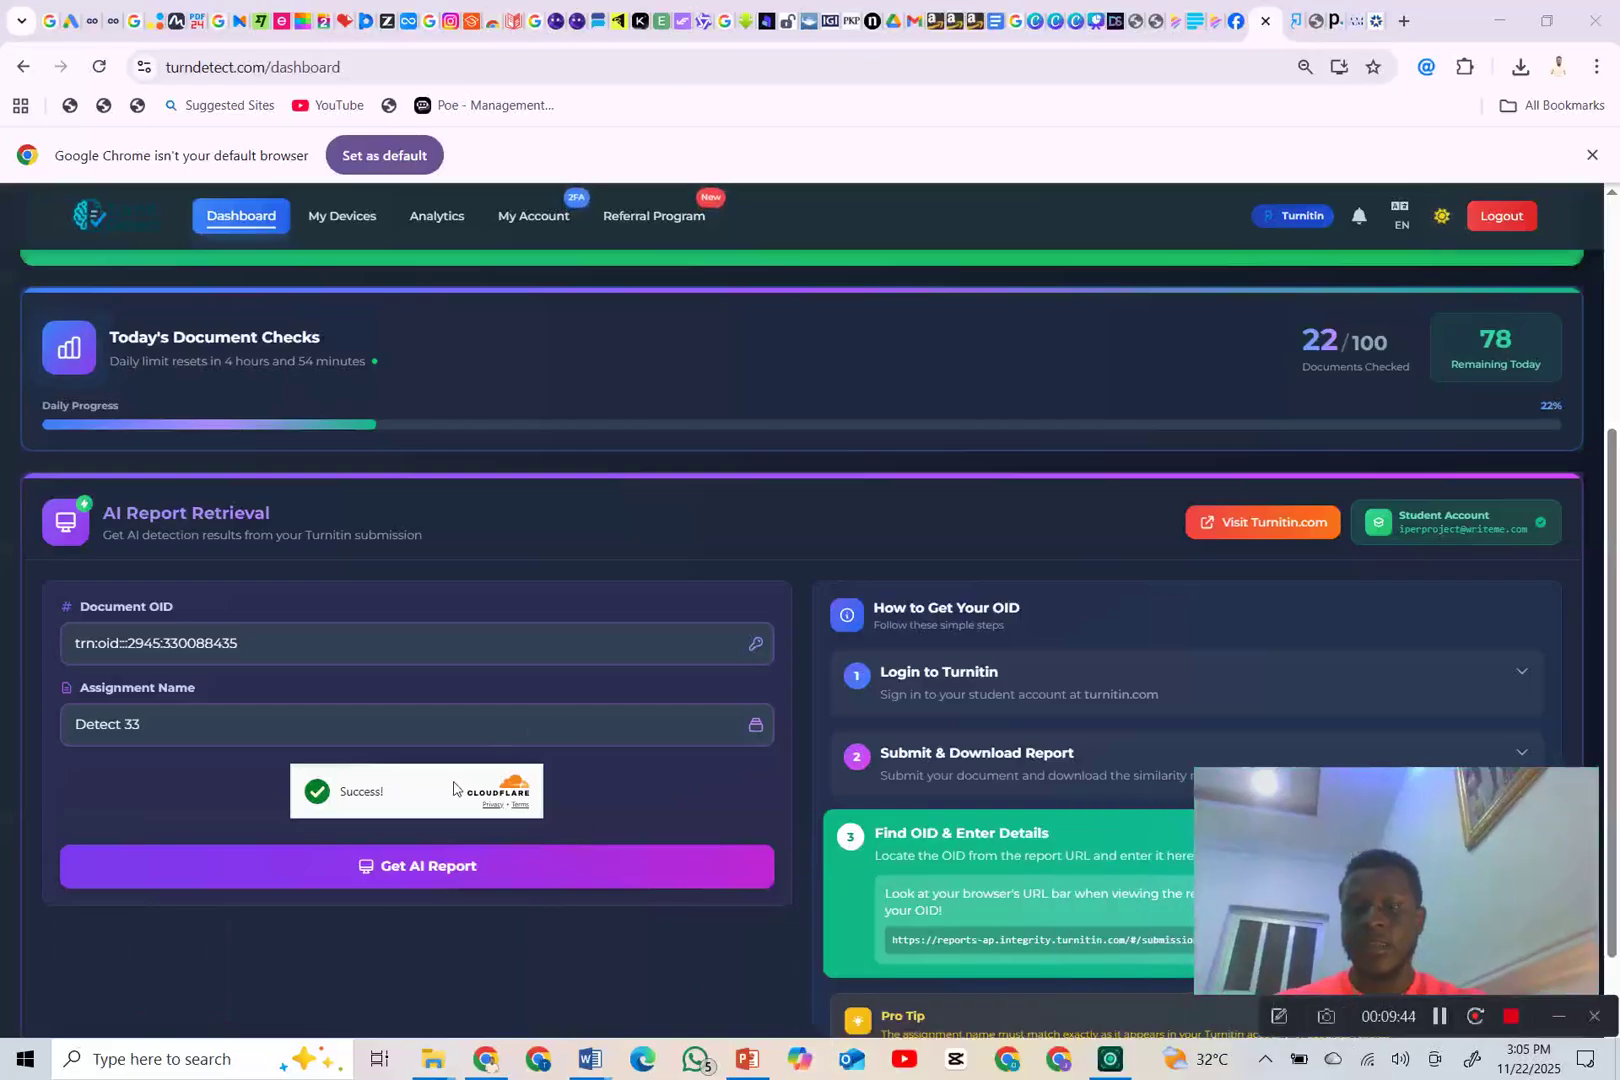
pyautogui.click(390, 875)
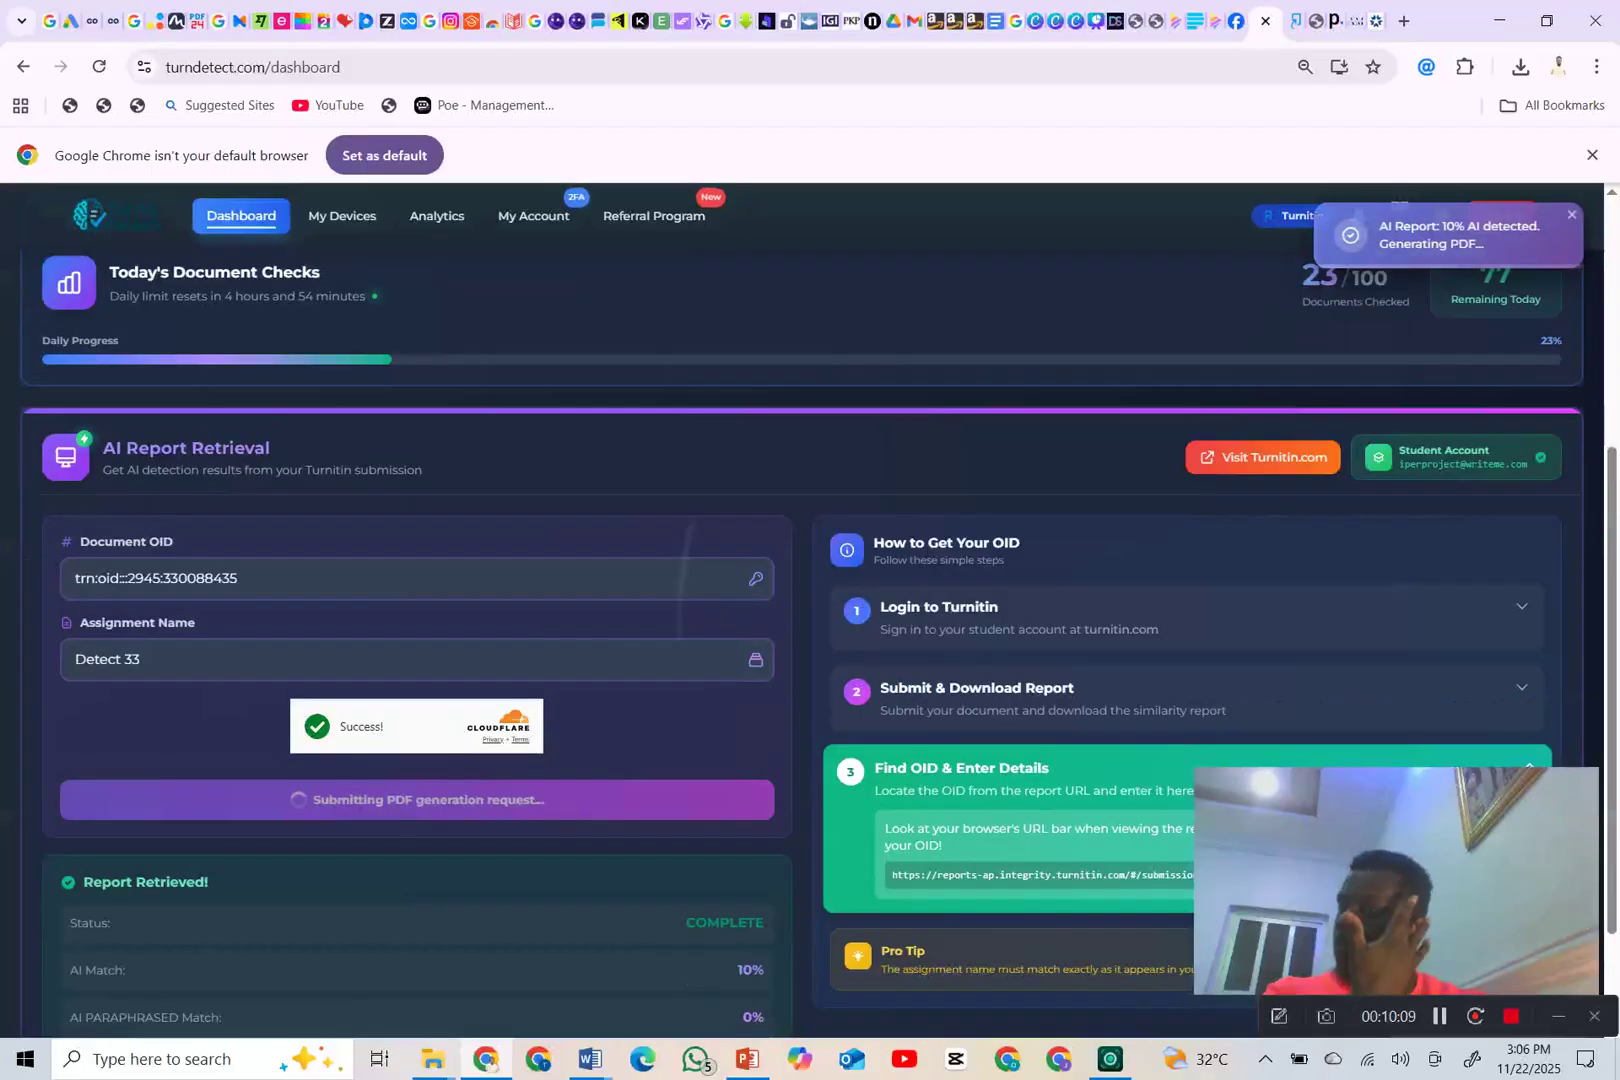
pyautogui.scroll(-2, 452, 863)
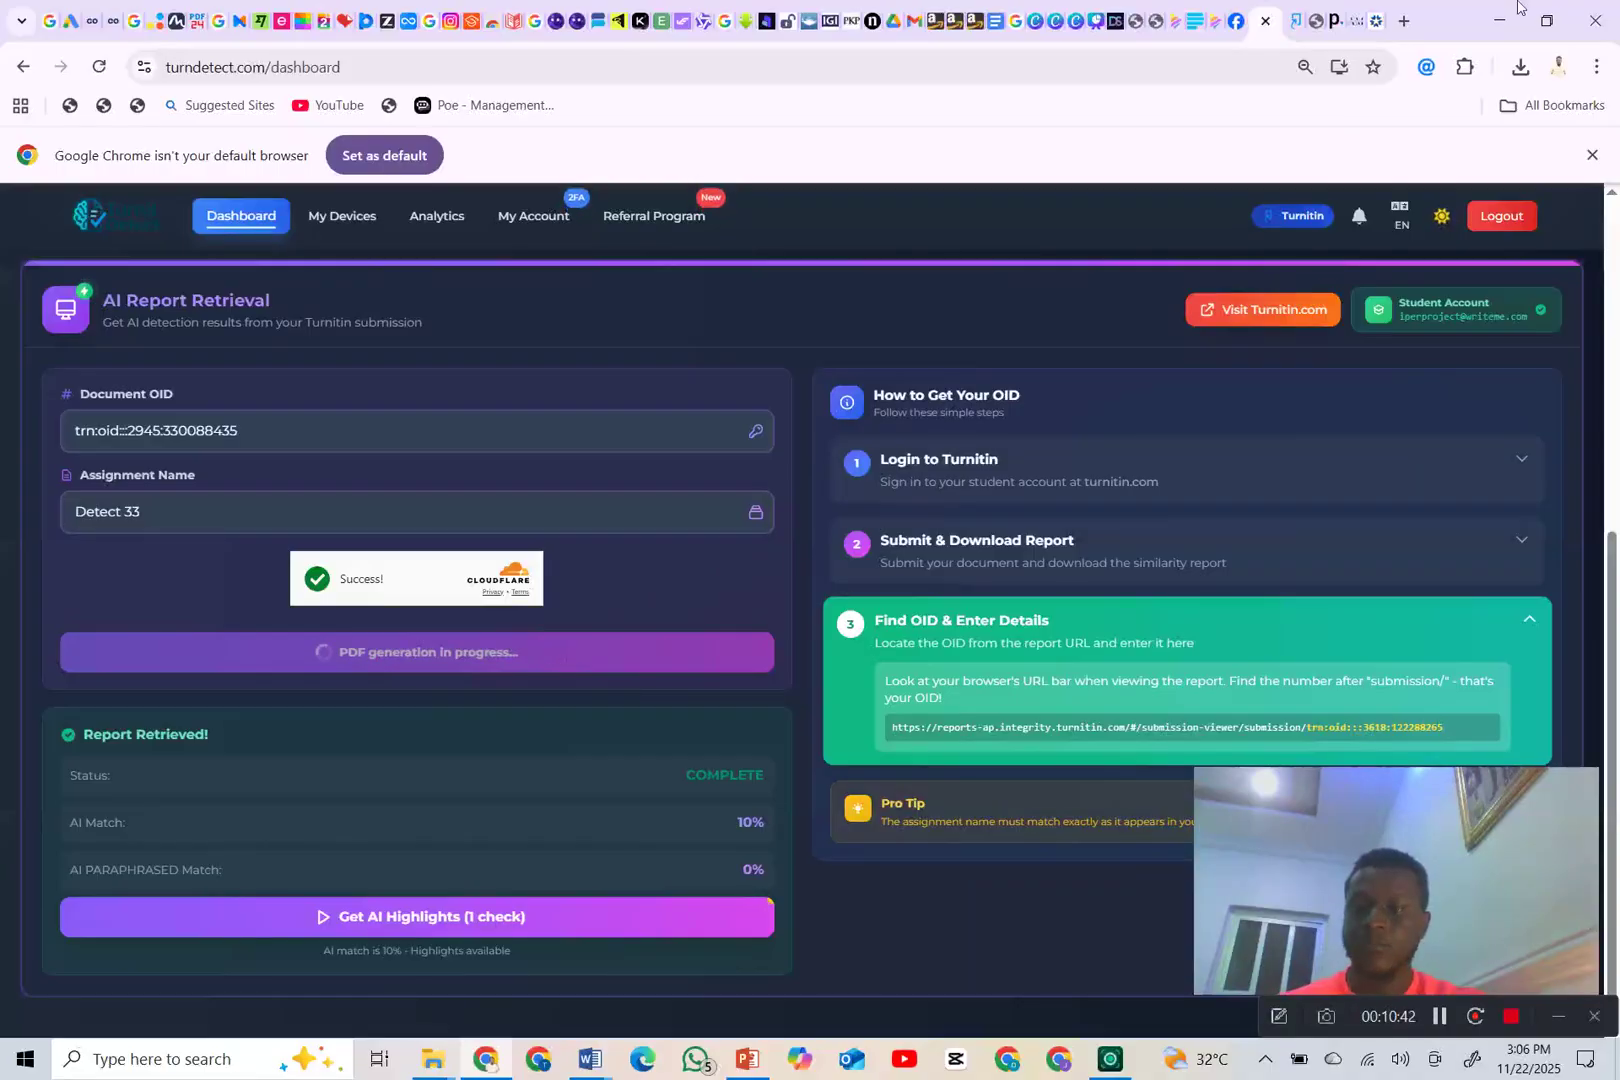
# - Review the Detect 33 assignment page and the OID in the similarity report's URL in Turnitin, and return to TurnDetect to check progress
pyautogui.click(1292, 10)
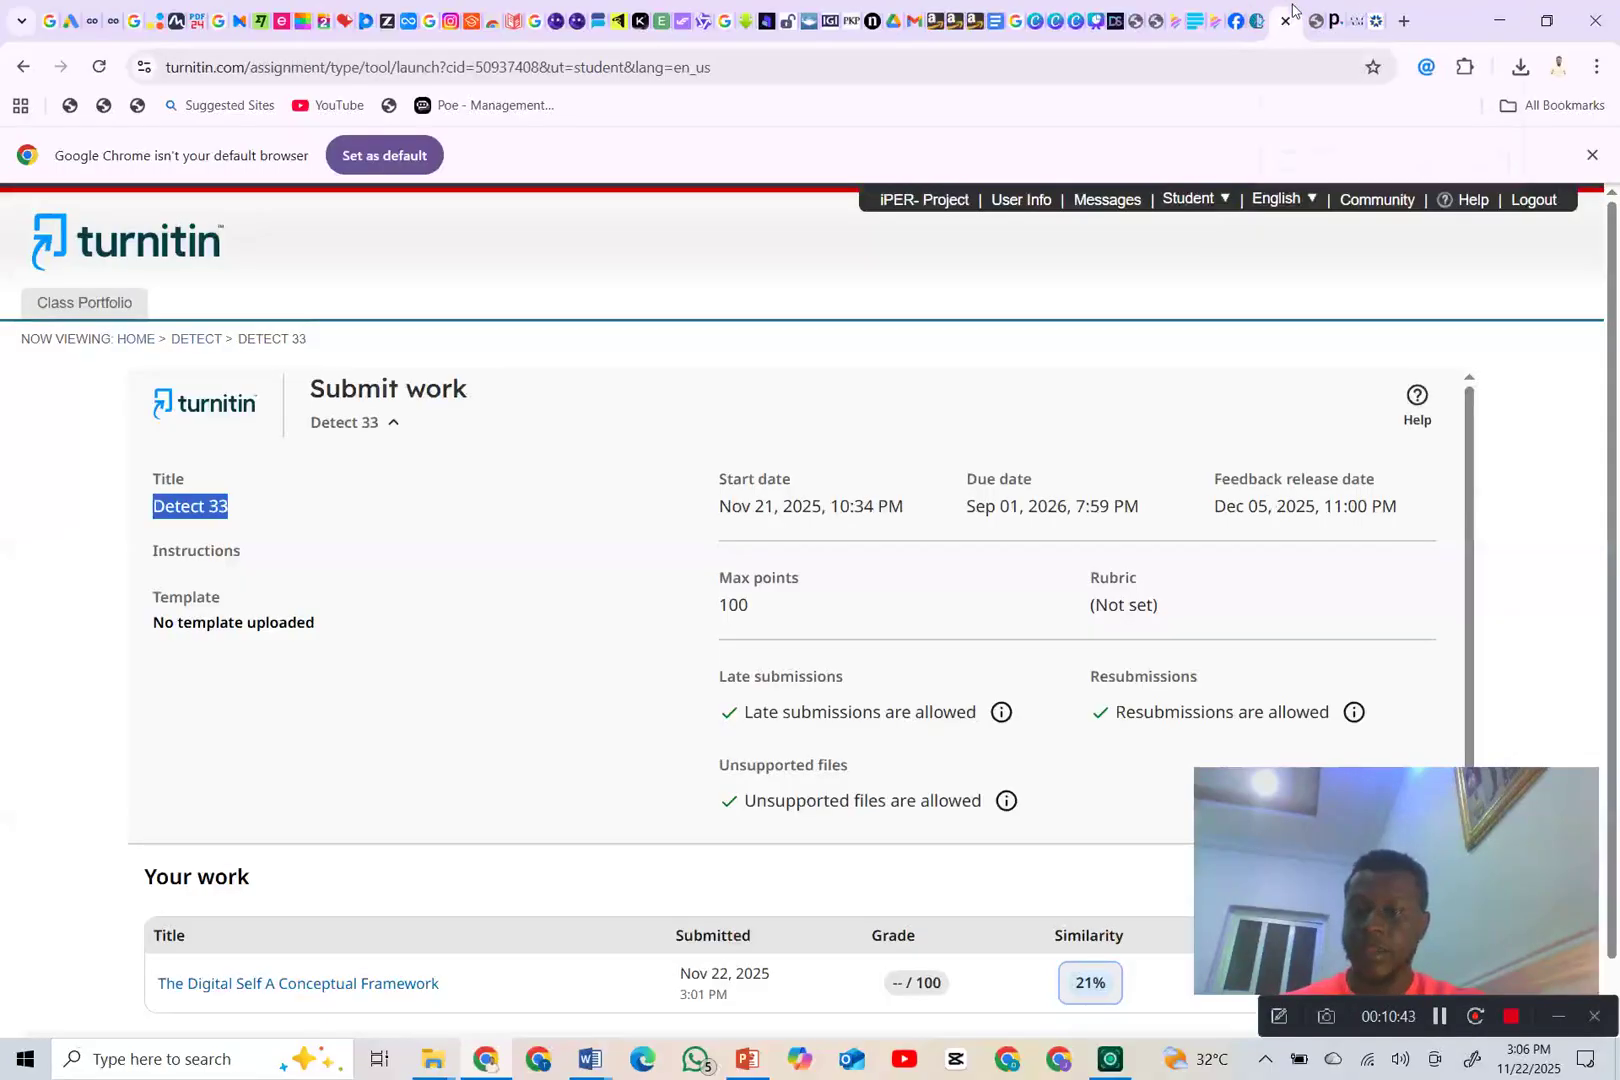
pyautogui.click(717, 67)
pyautogui.press('Right')
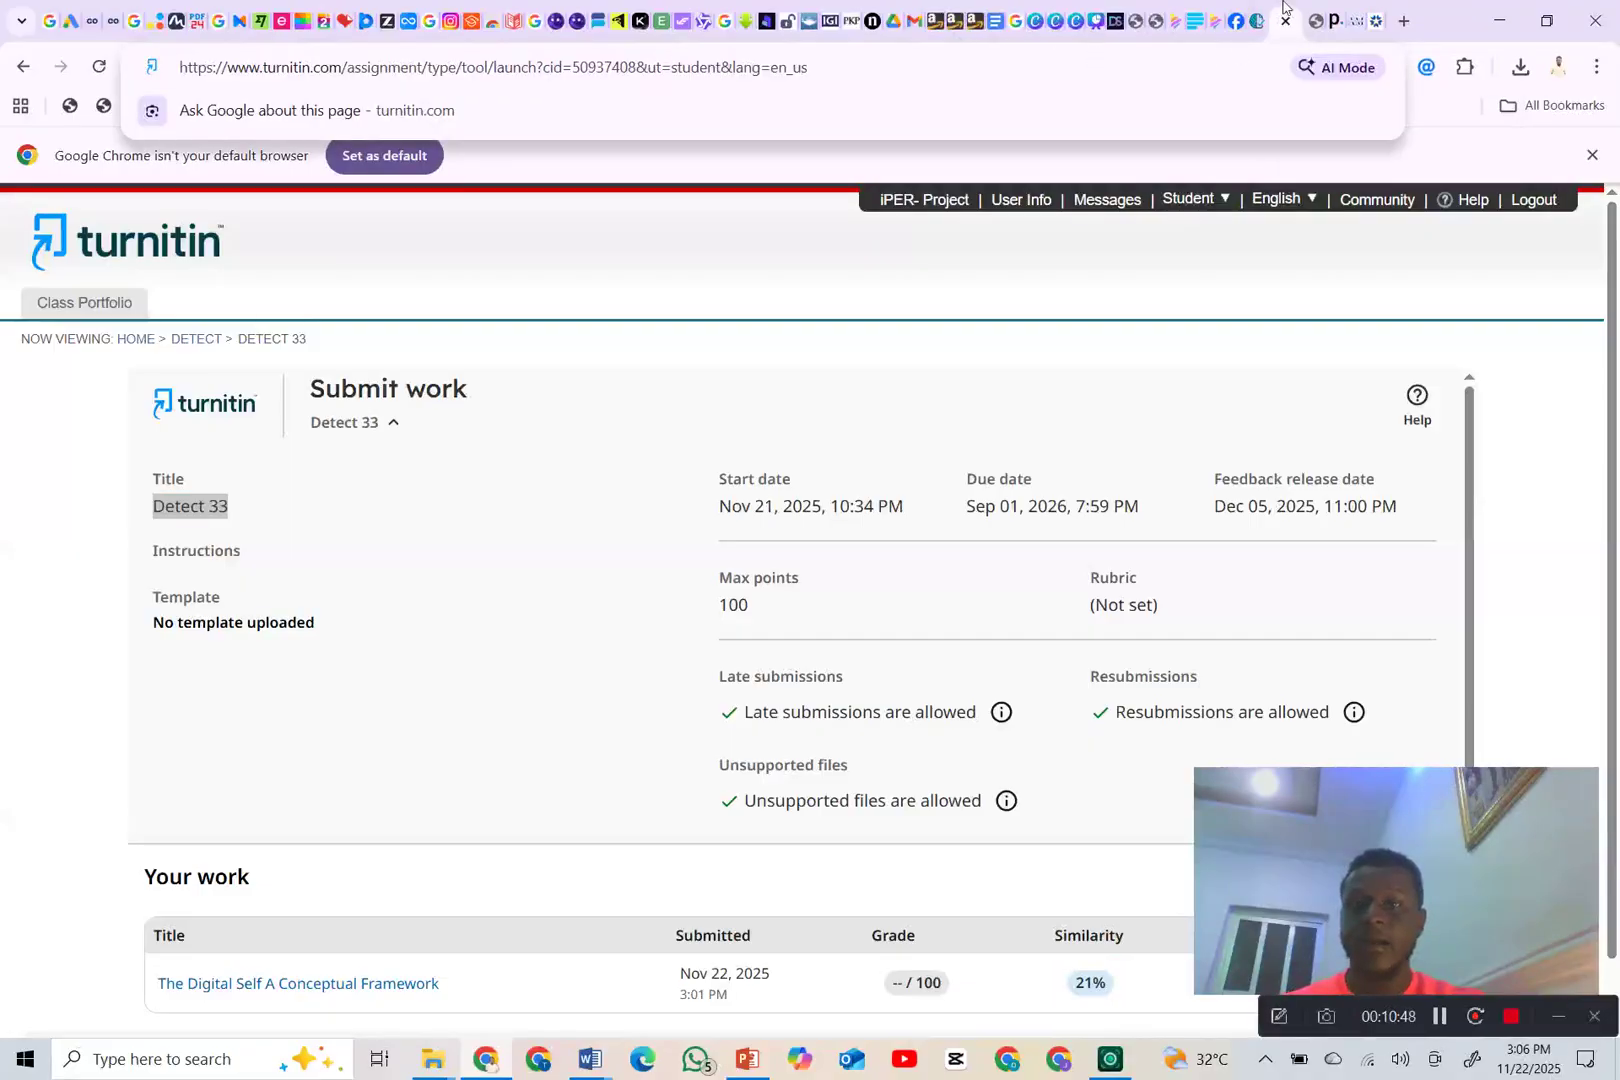
pyautogui.click(1314, 20)
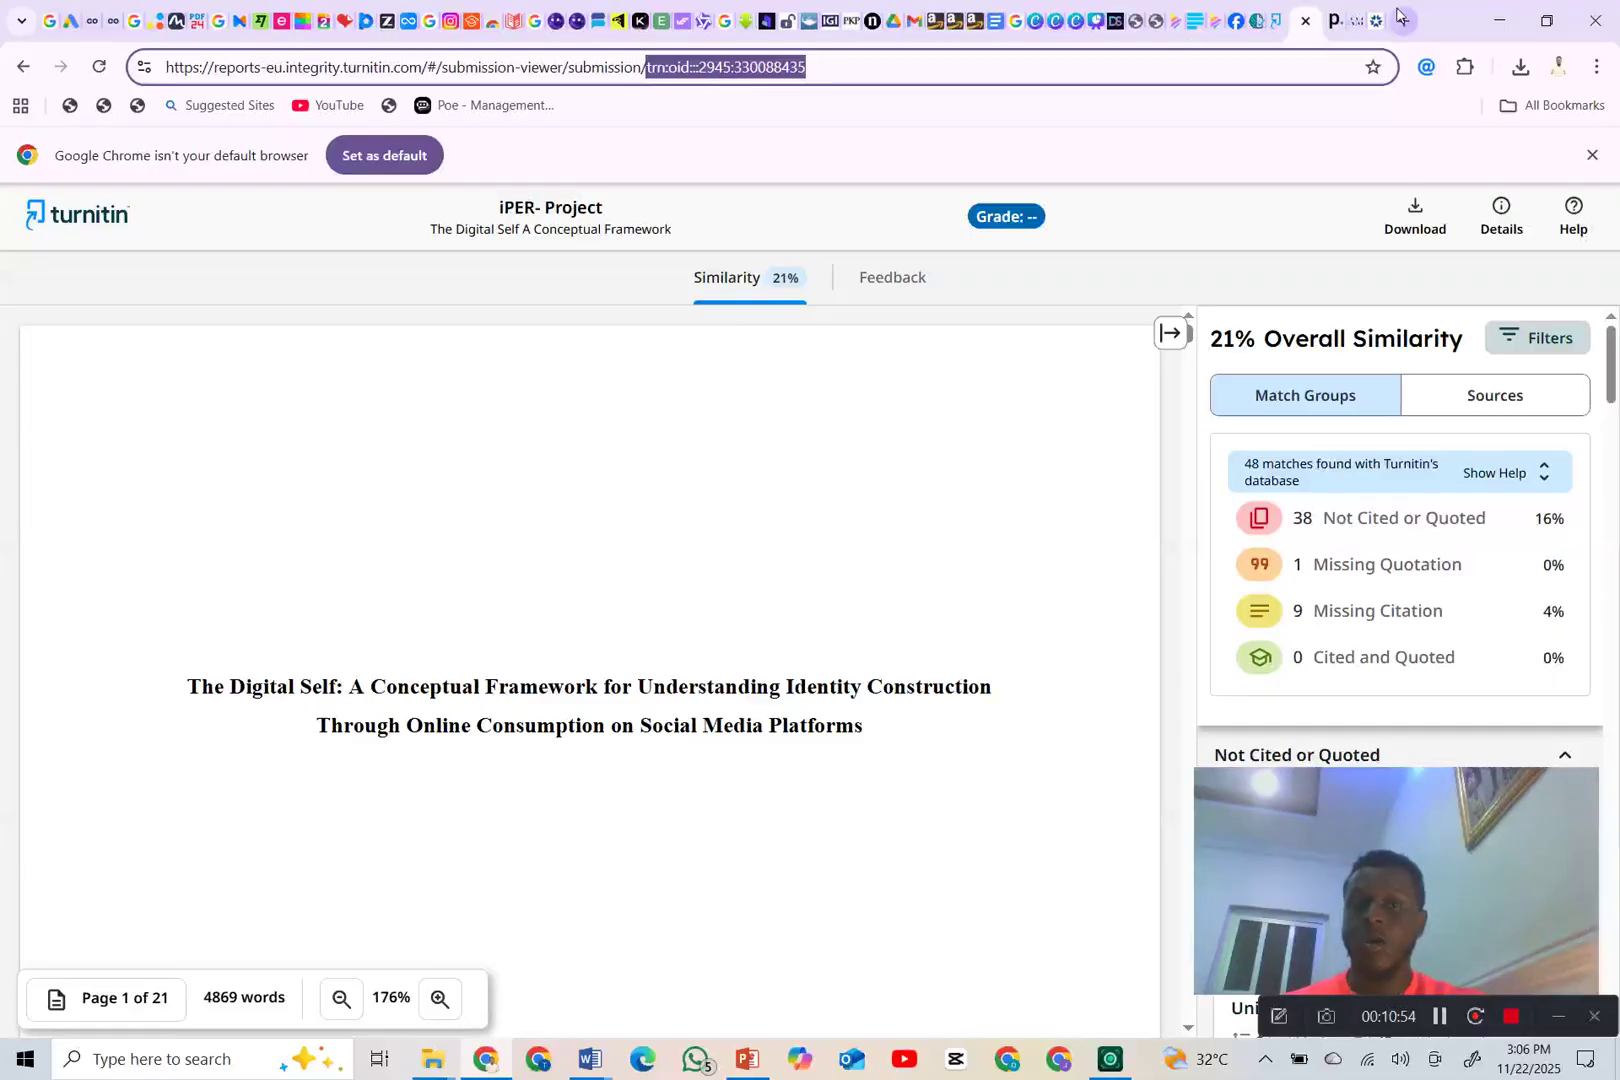
pyautogui.click(1275, 12)
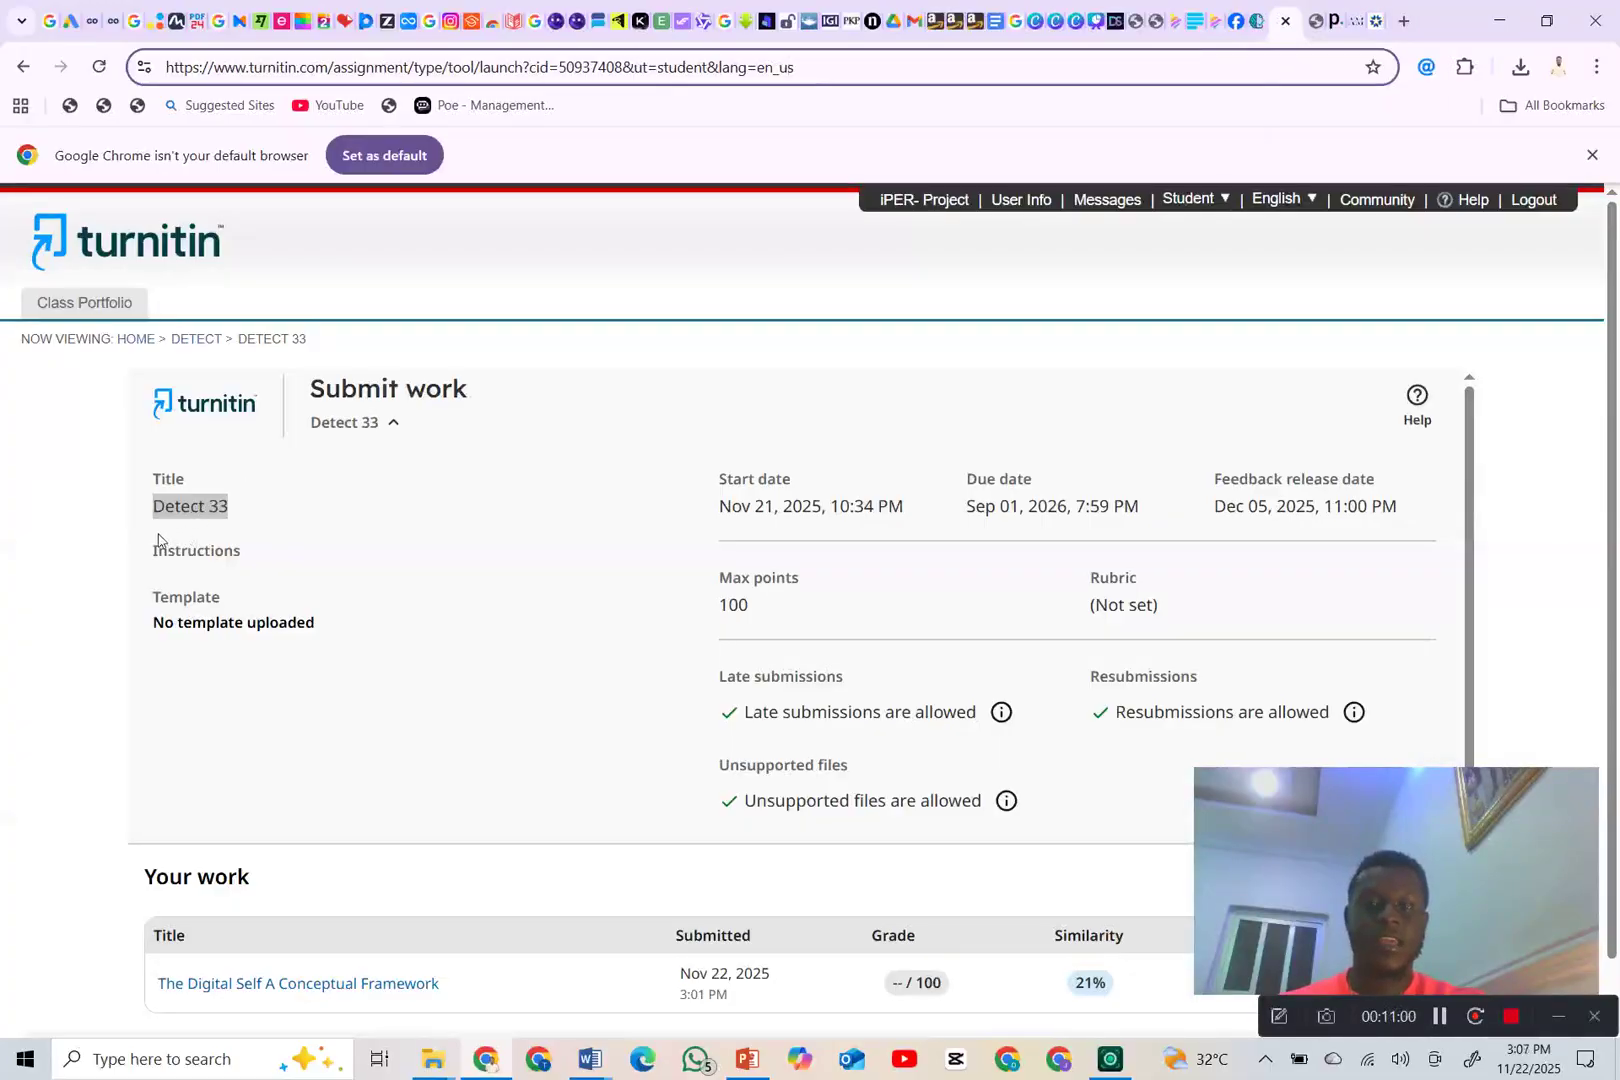
pyautogui.click(1250, 20)
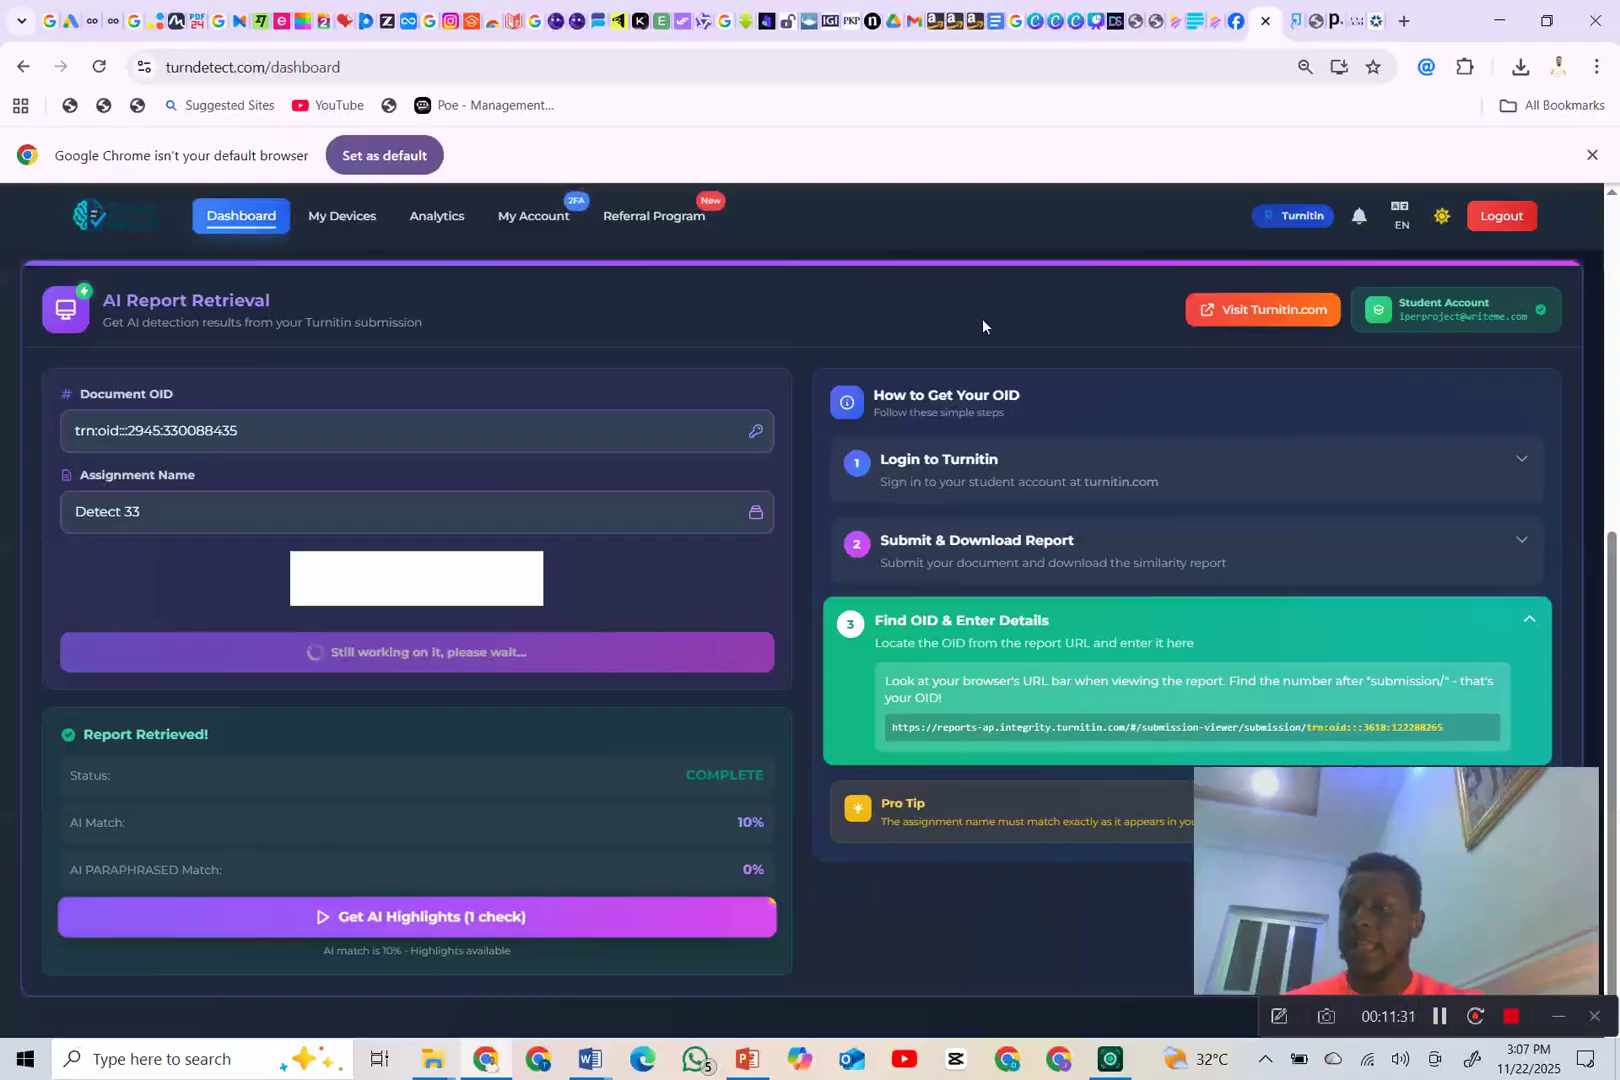
# - Switch to the similarity report in Turnitin and apply filters that exclude the bibliography and quoted text
pyautogui.click(1303, 20)
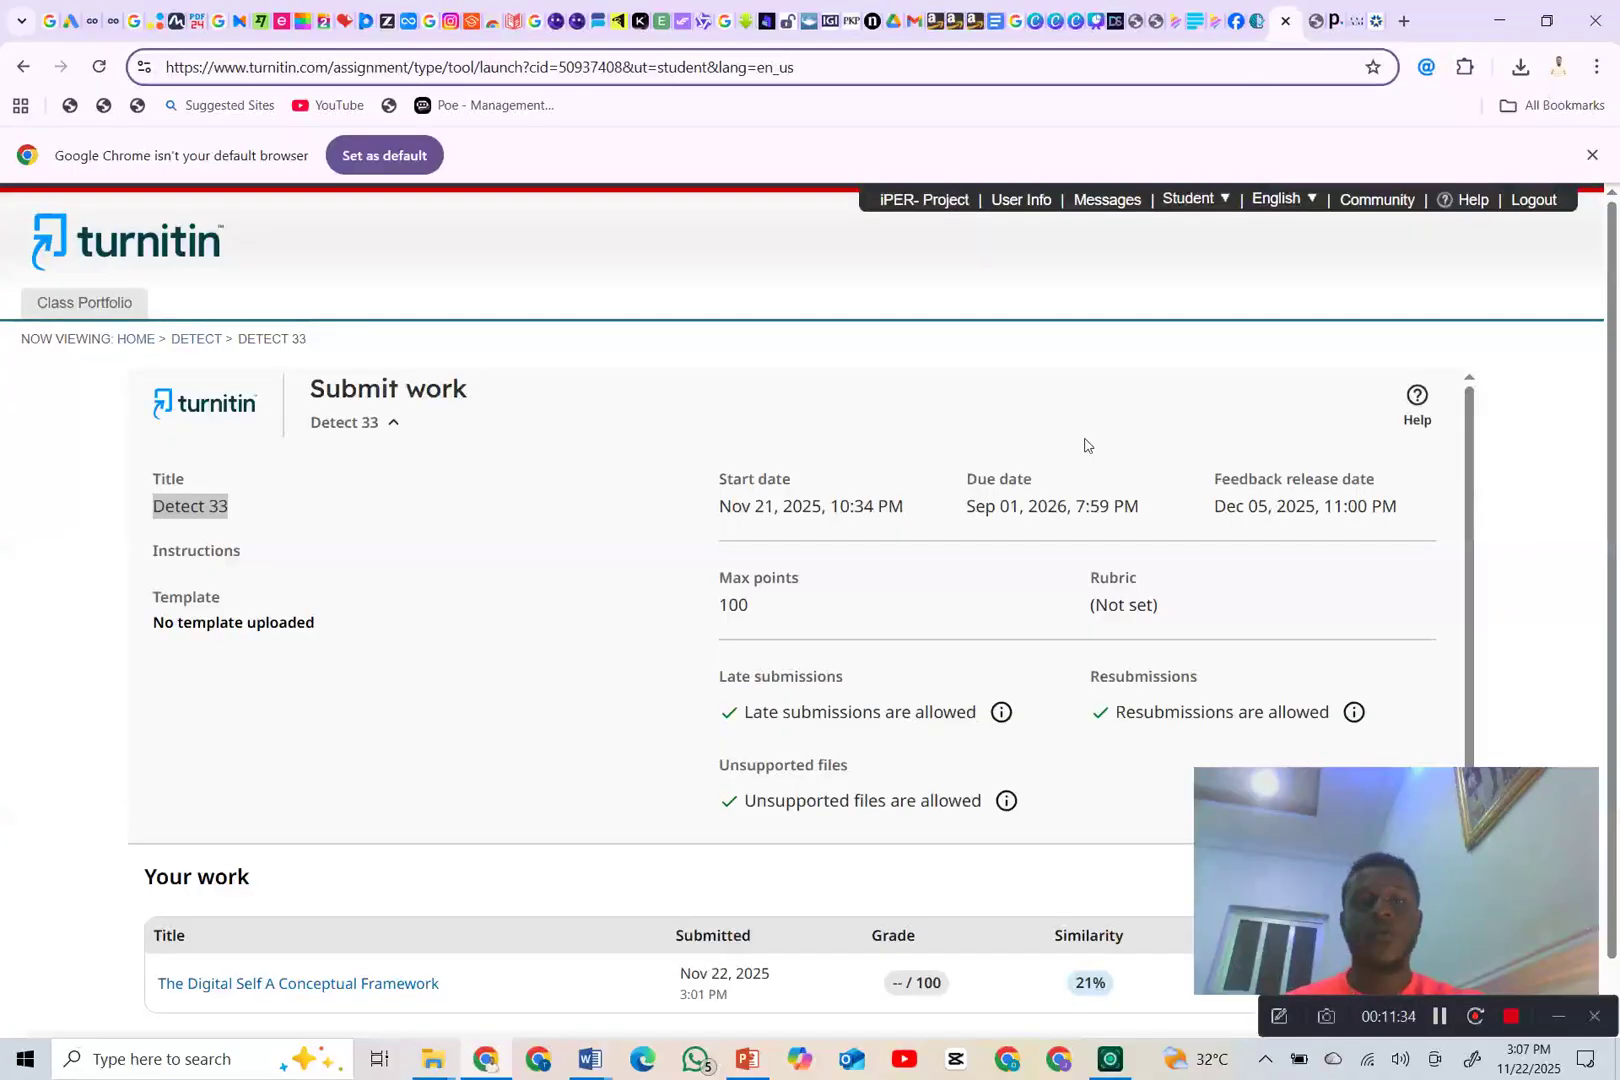
pyautogui.click(1319, 20)
pyautogui.click(1533, 340)
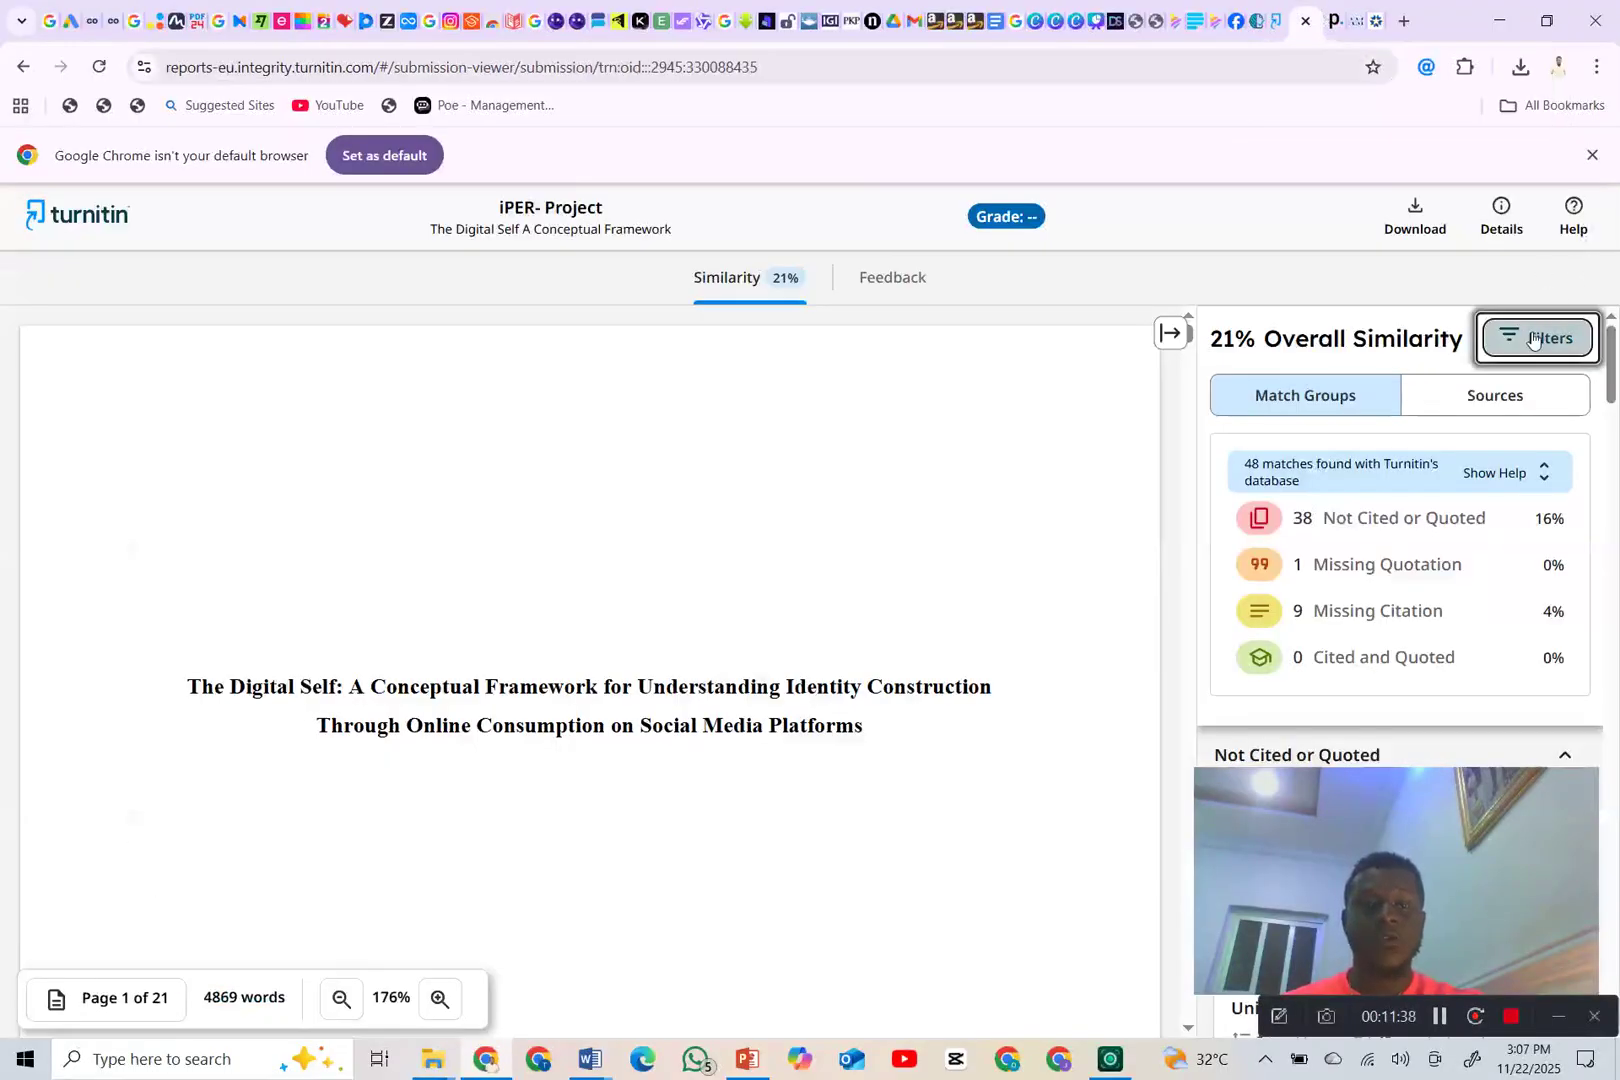
pyautogui.click(1246, 528)
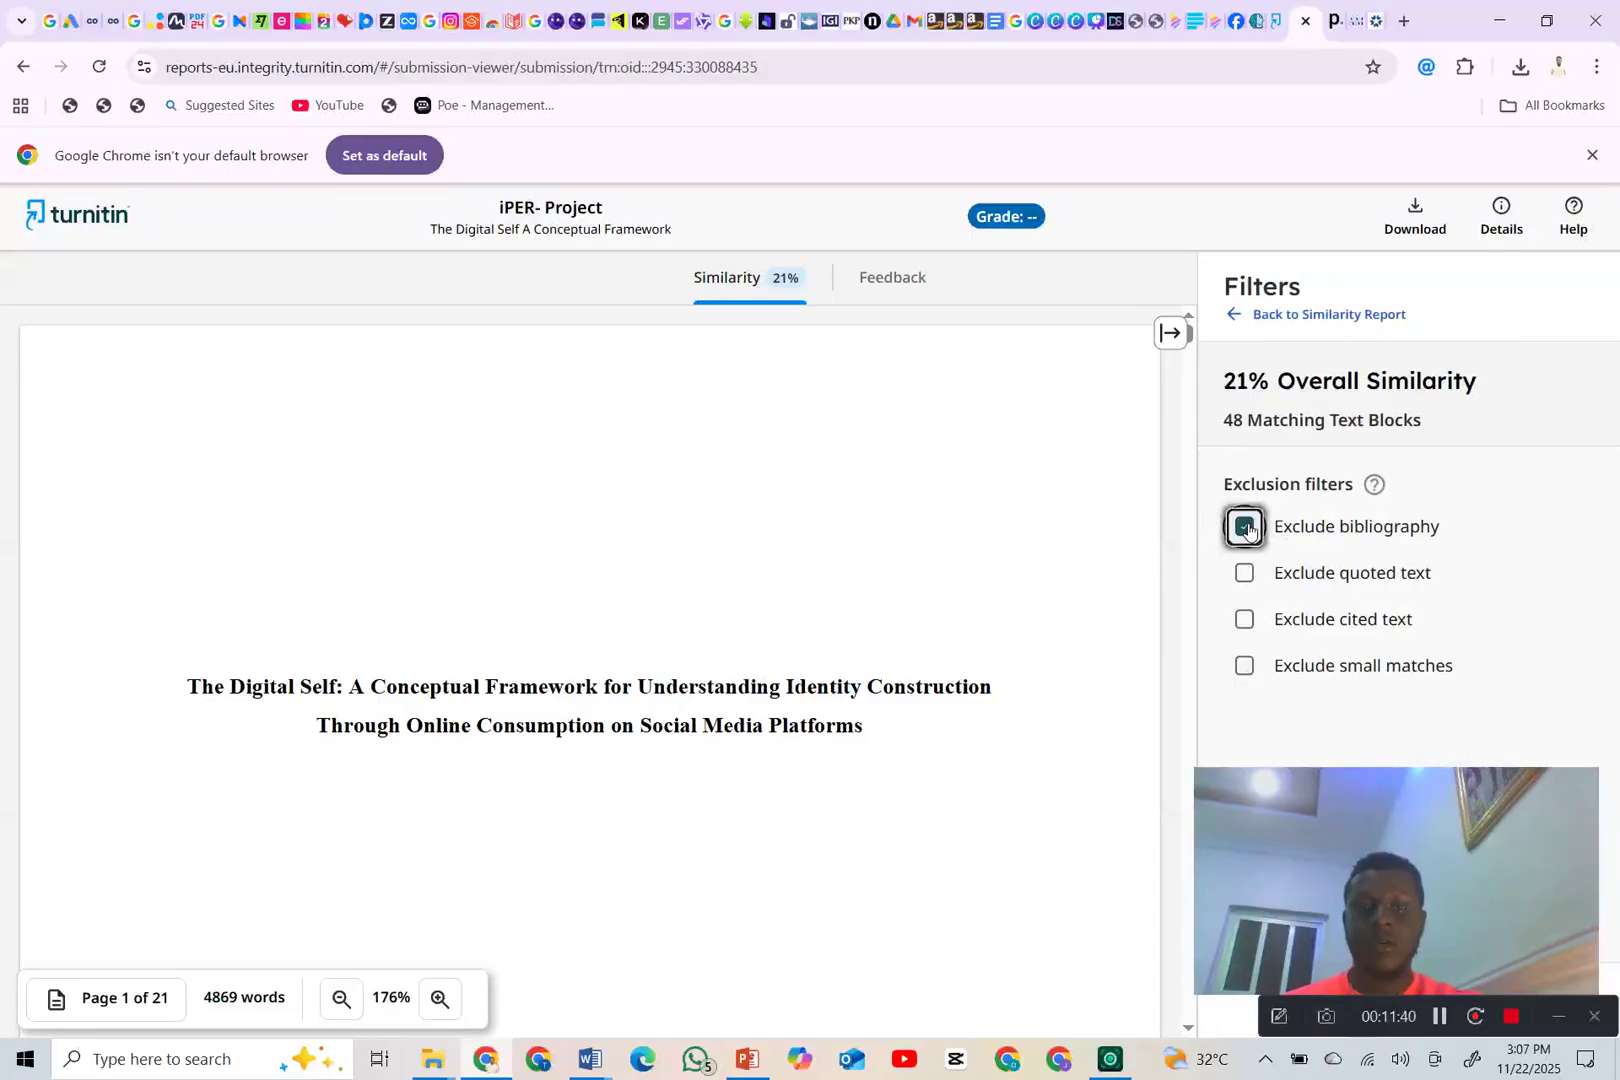
pyautogui.click(1243, 573)
pyautogui.moveTo(1300, 815); pyautogui.dragTo(742, 617)
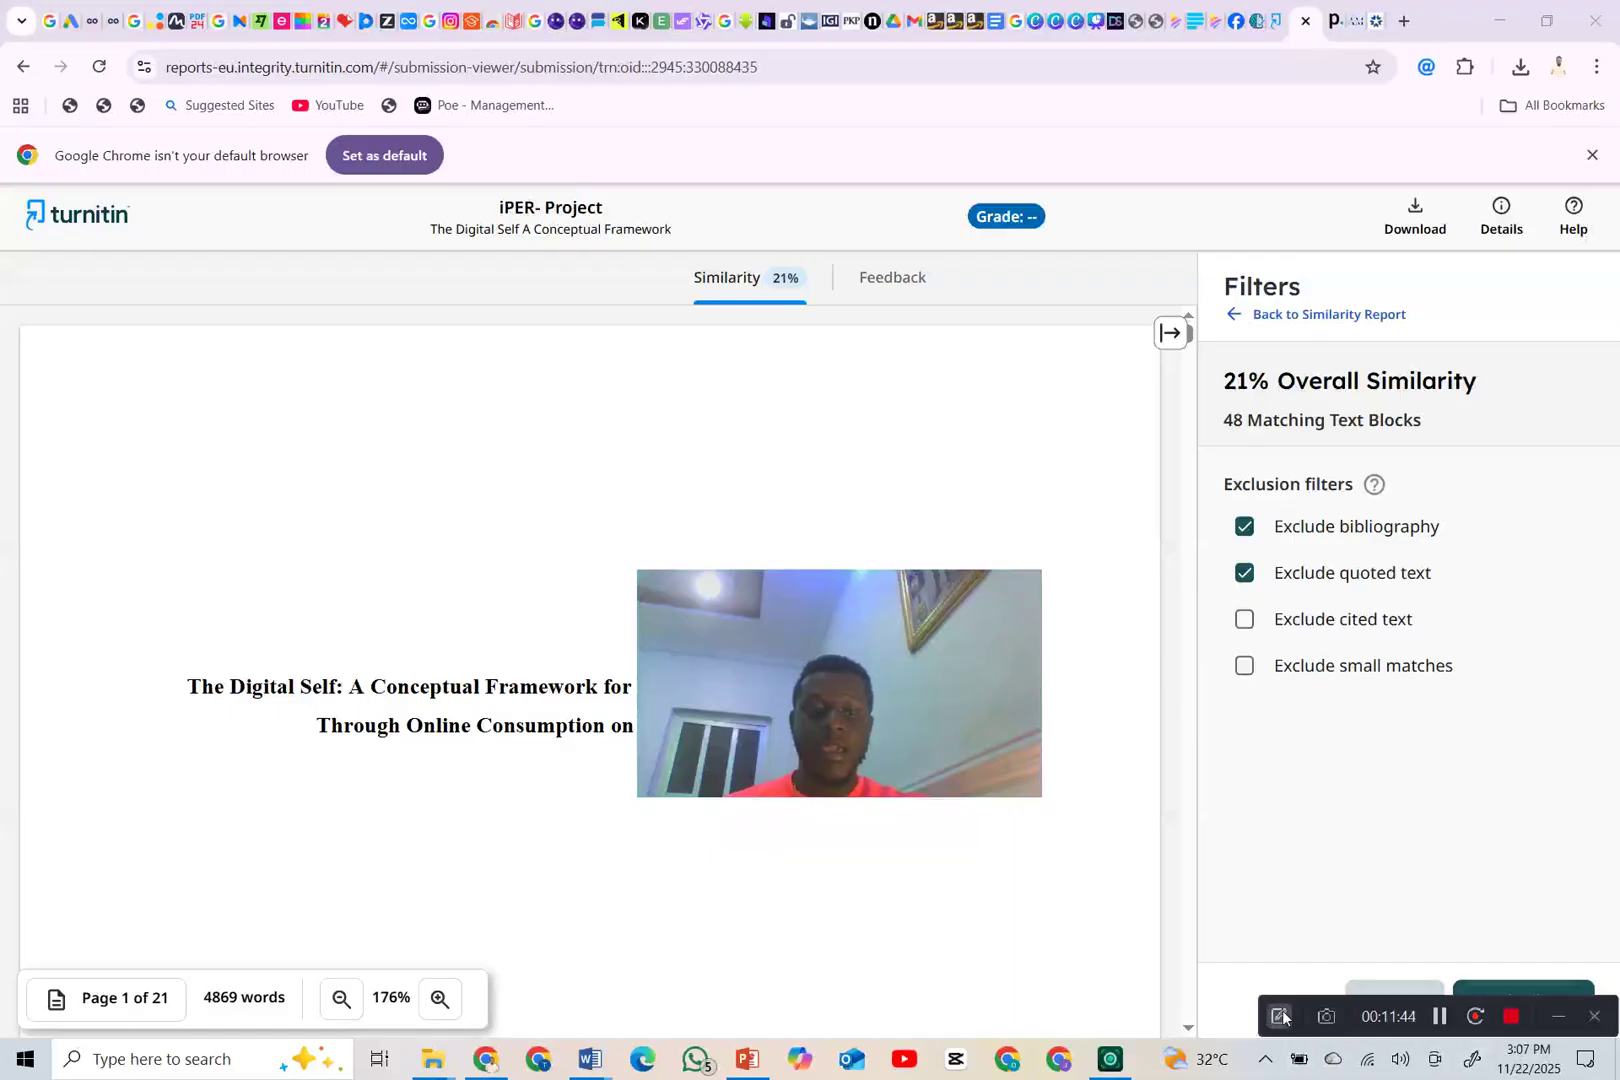
pyautogui.moveTo(1292, 1000); pyautogui.dragTo(872, 978)
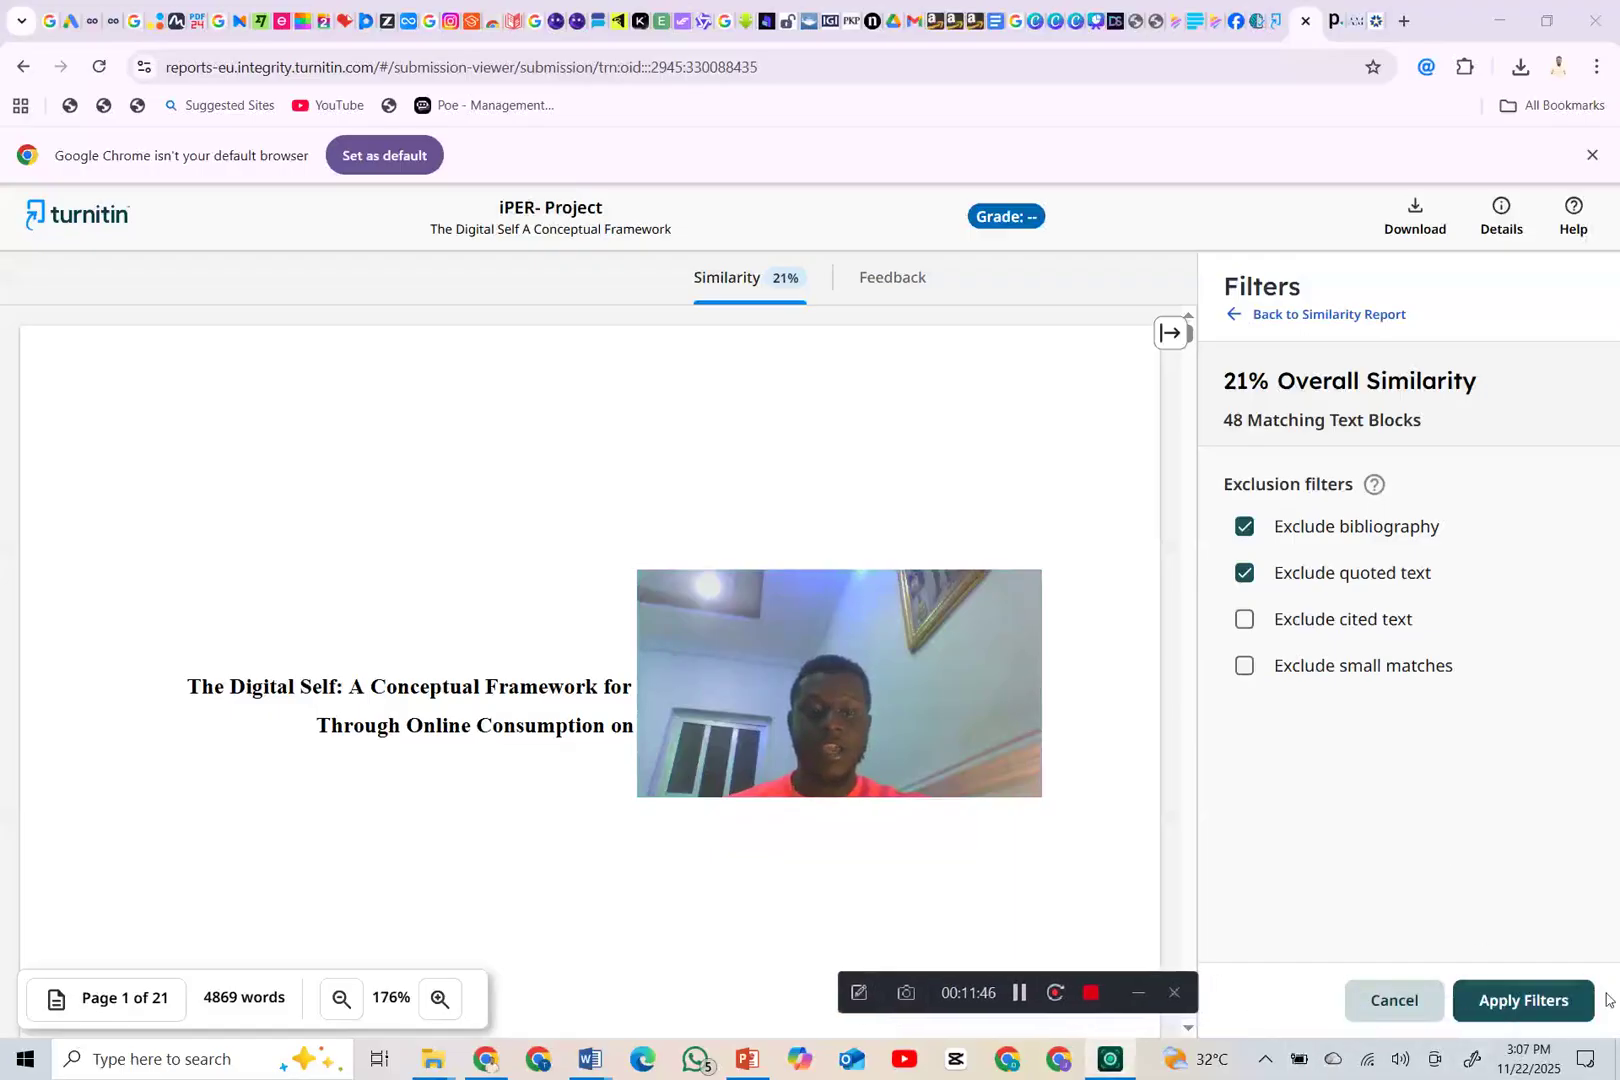
pyautogui.click(1538, 1000)
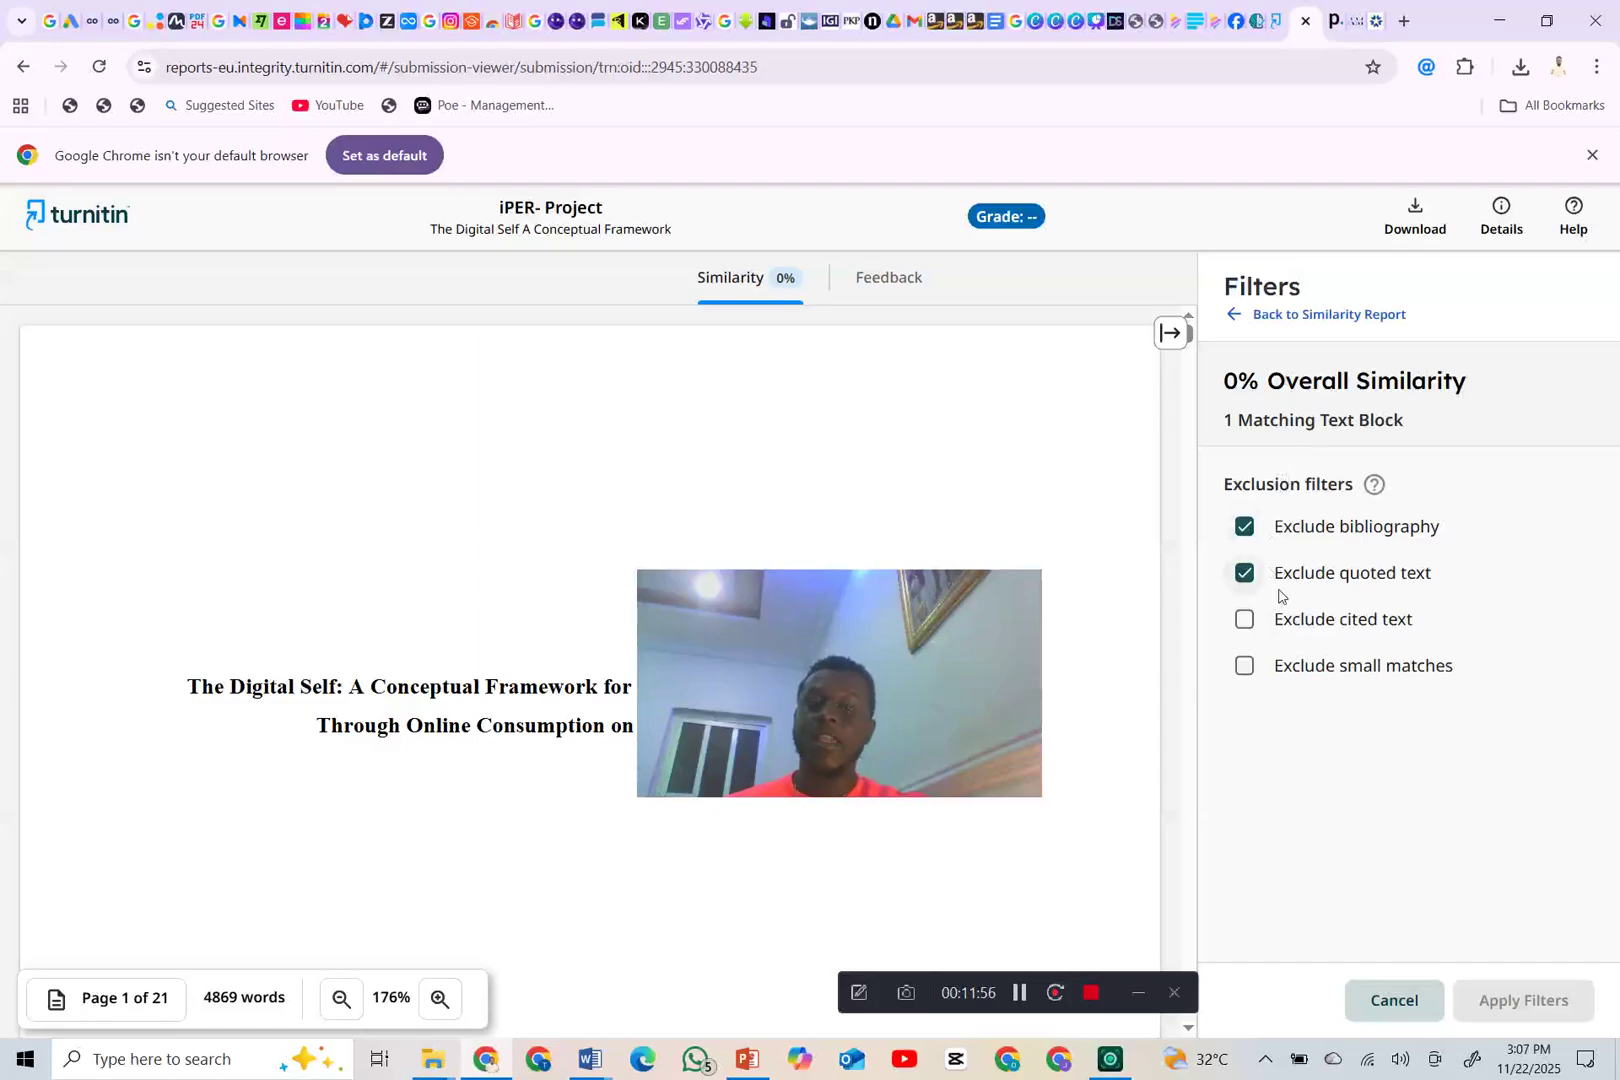
pyautogui.moveTo(860, 617); pyautogui.dragTo(1515, 728)
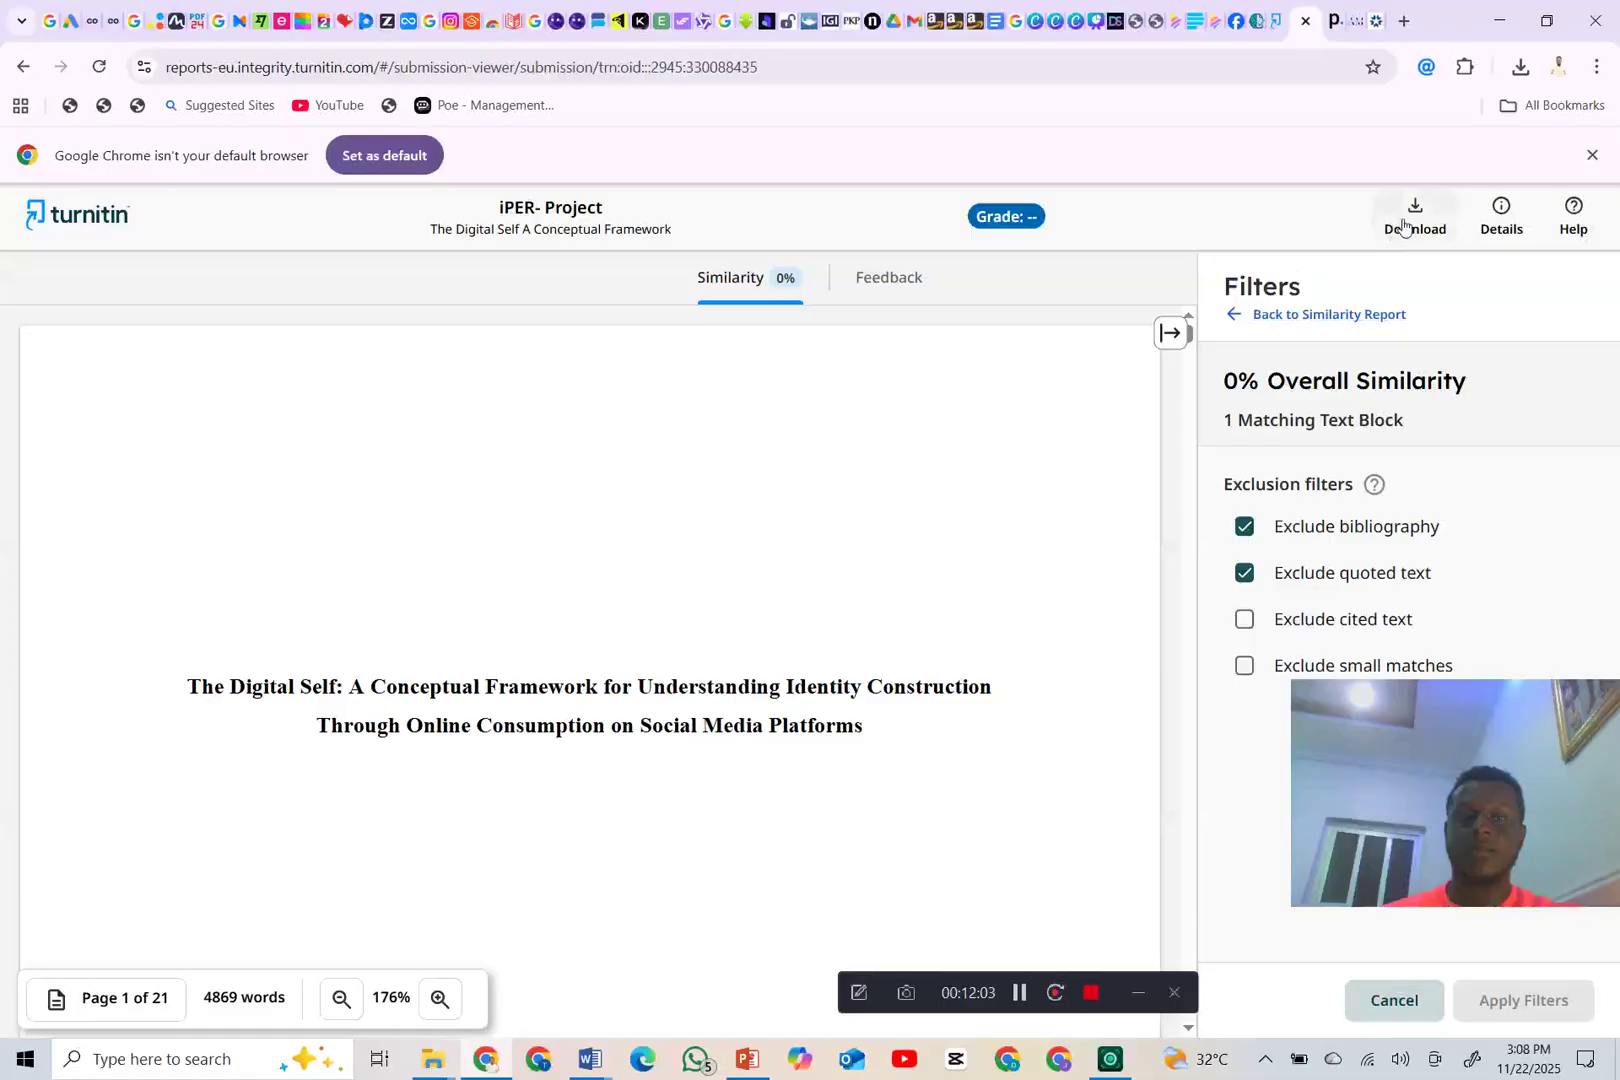
# - Check the AI report's PDF generation in TurnDetect, revisit the Detect 33 page and filtered similarity report in Turnitin, and return to TurnDetect
pyautogui.click(1256, 10)
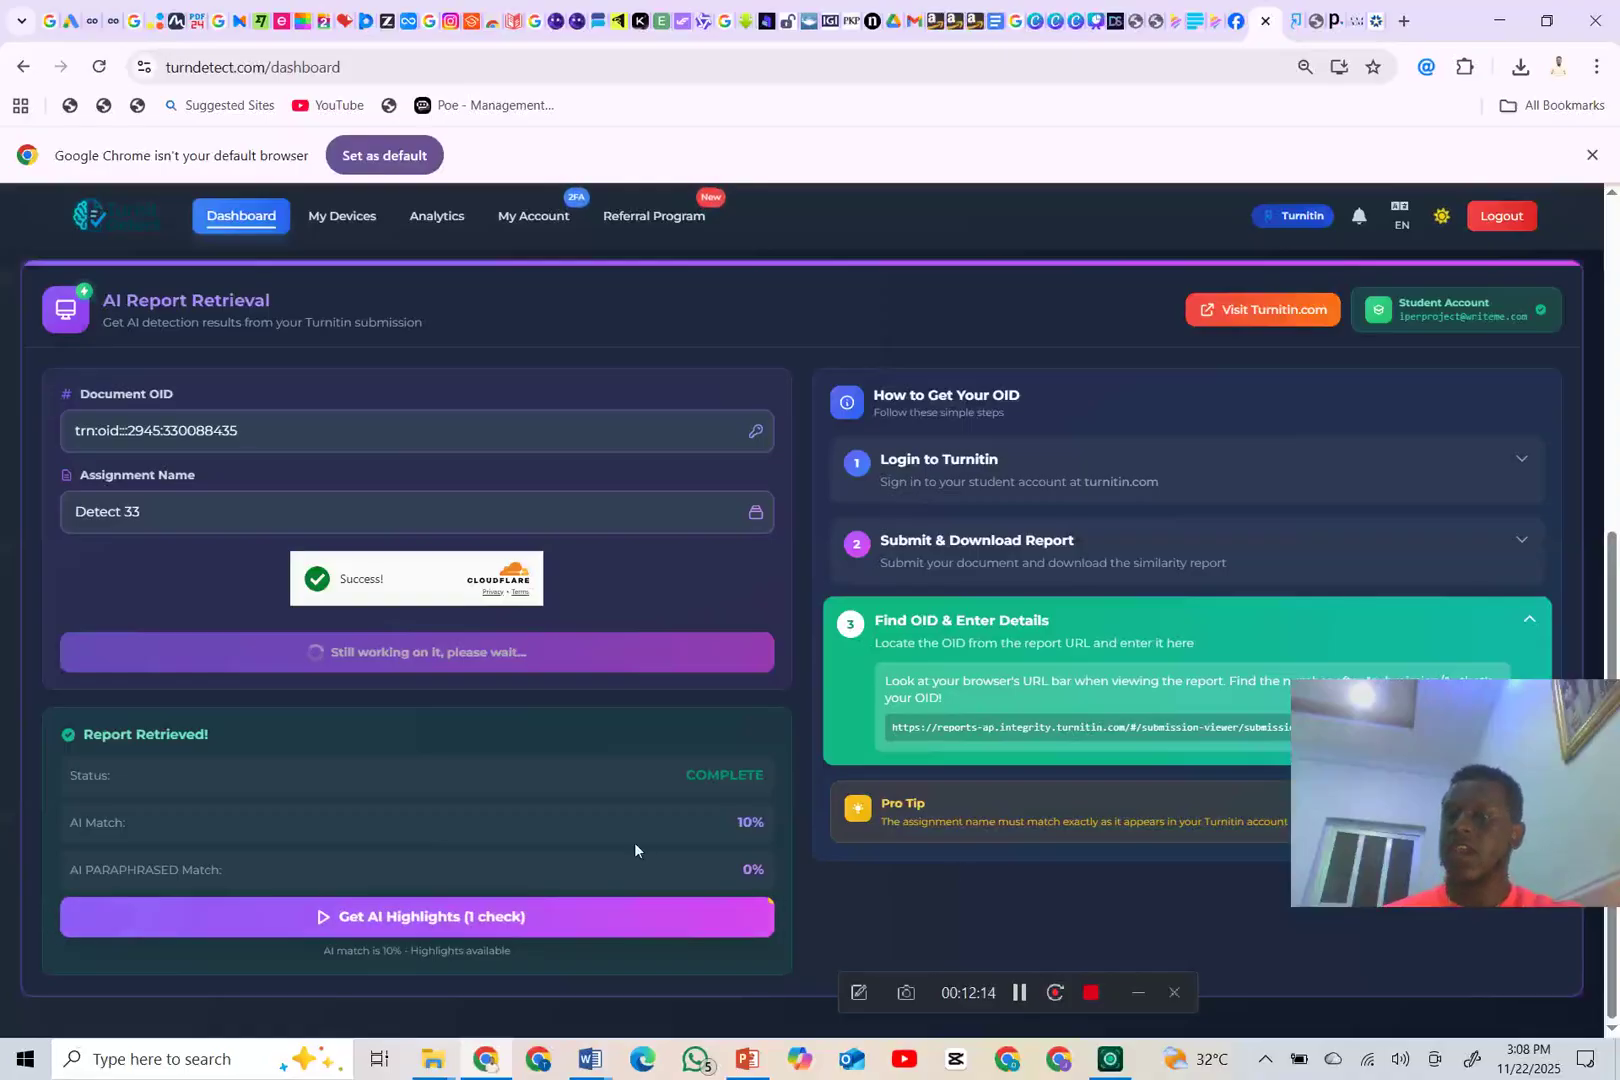
pyautogui.moveTo(1365, 784)
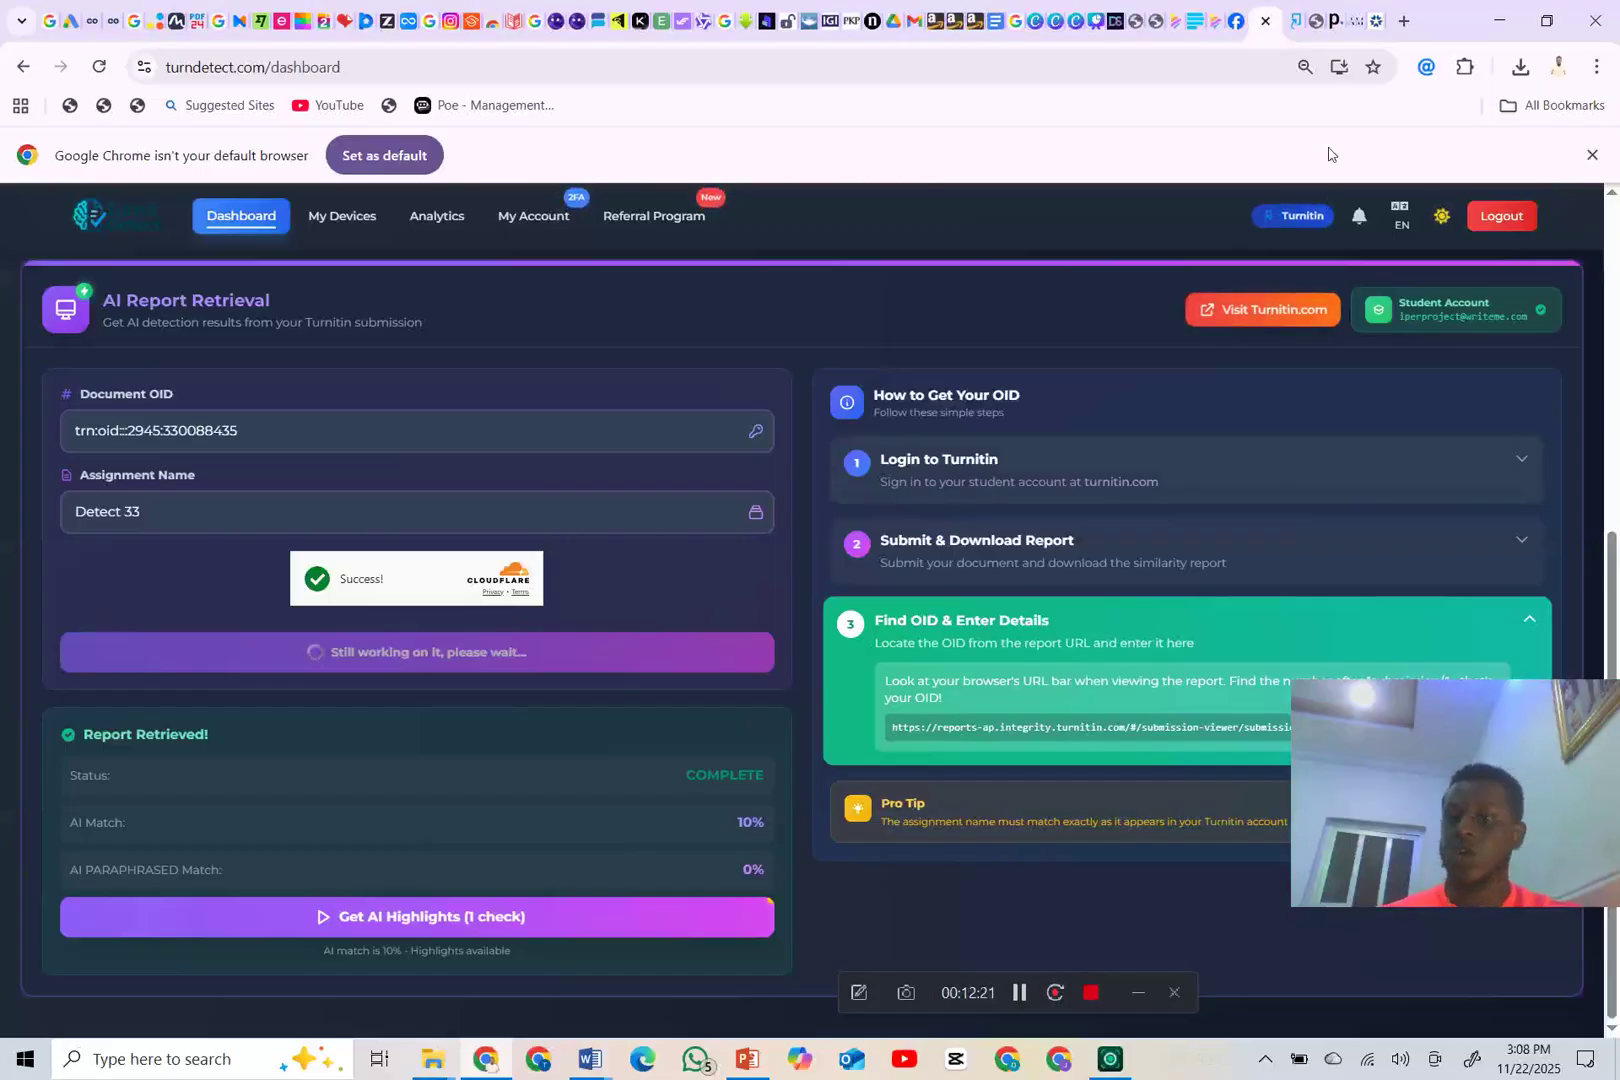
pyautogui.click(1292, 14)
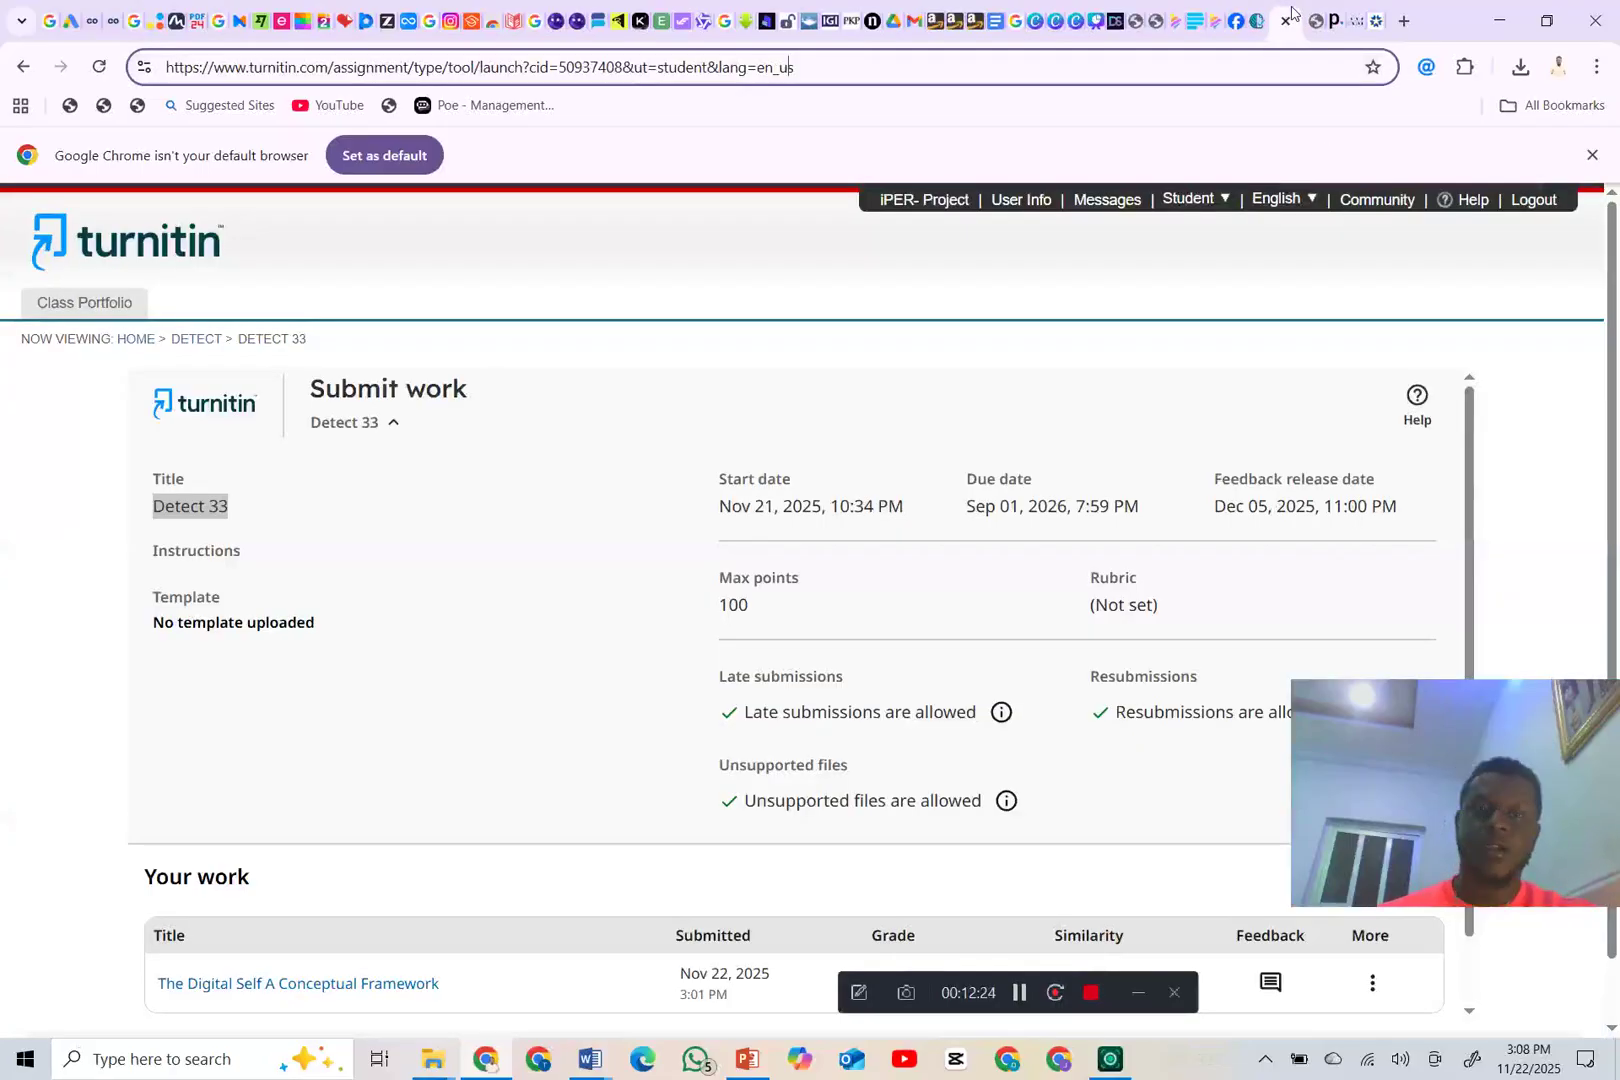
pyautogui.click(1330, 12)
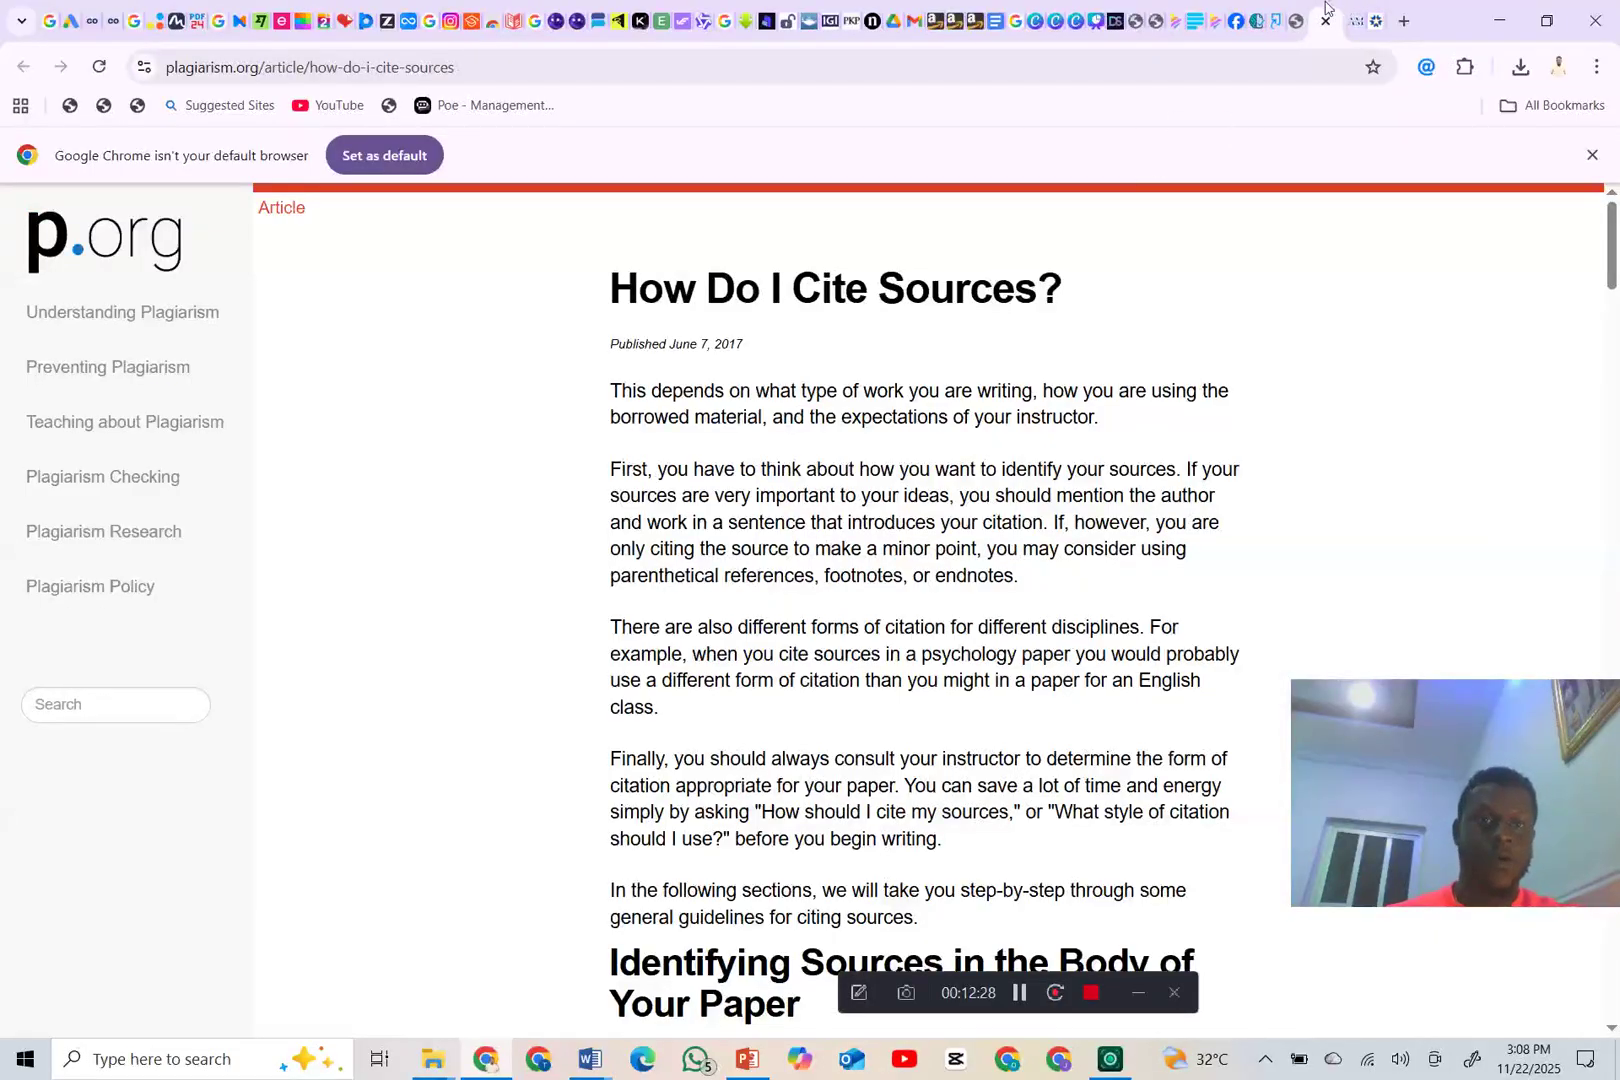
pyautogui.click(1294, 14)
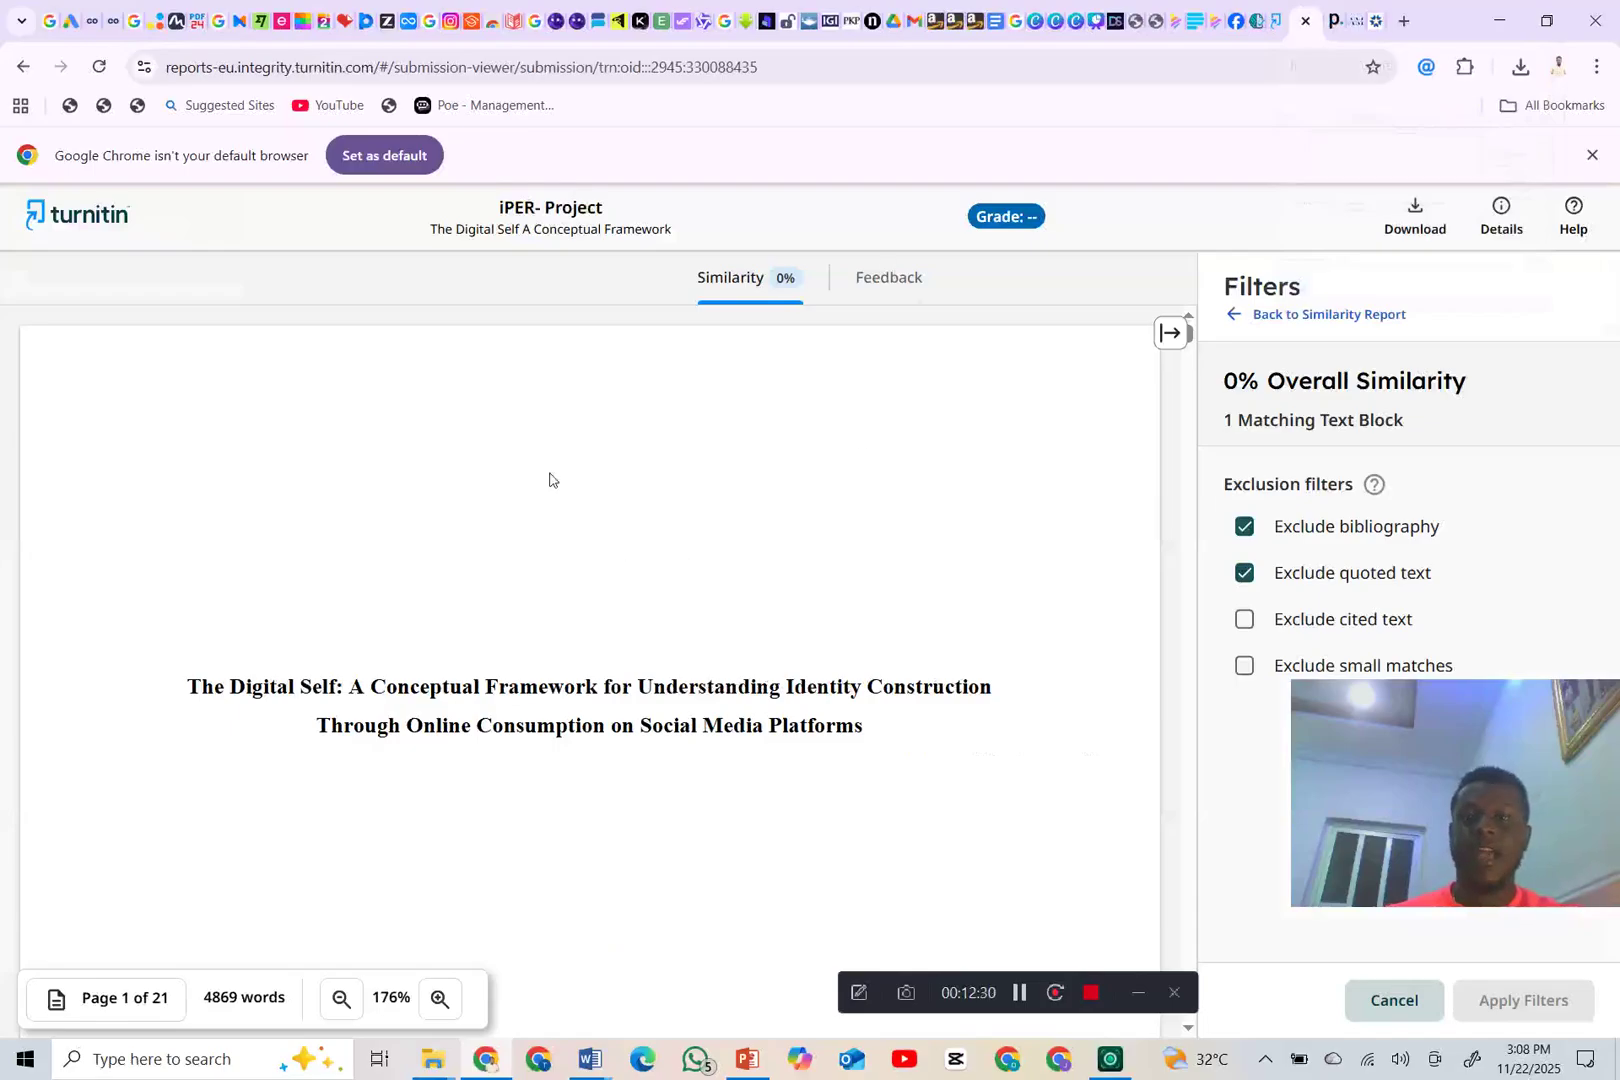
pyautogui.click(1256, 5)
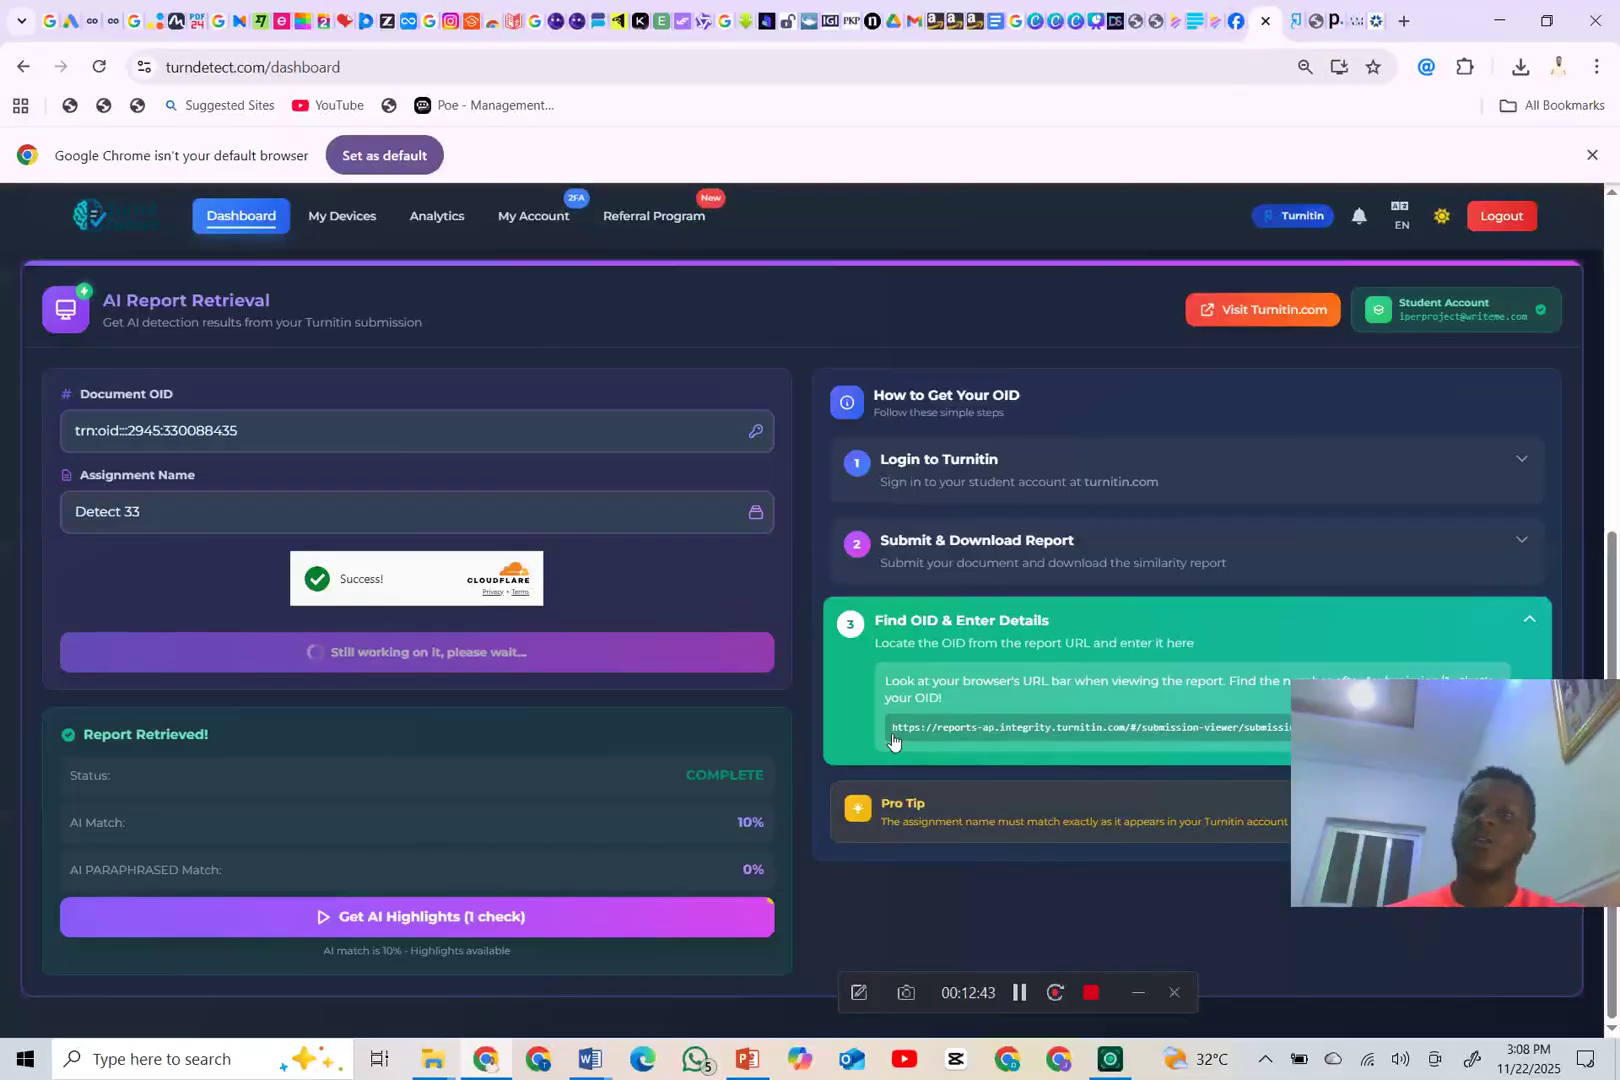
pyautogui.click(1414, 768)
pyautogui.moveTo(1414, 770); pyautogui.dragTo(1391, 761)
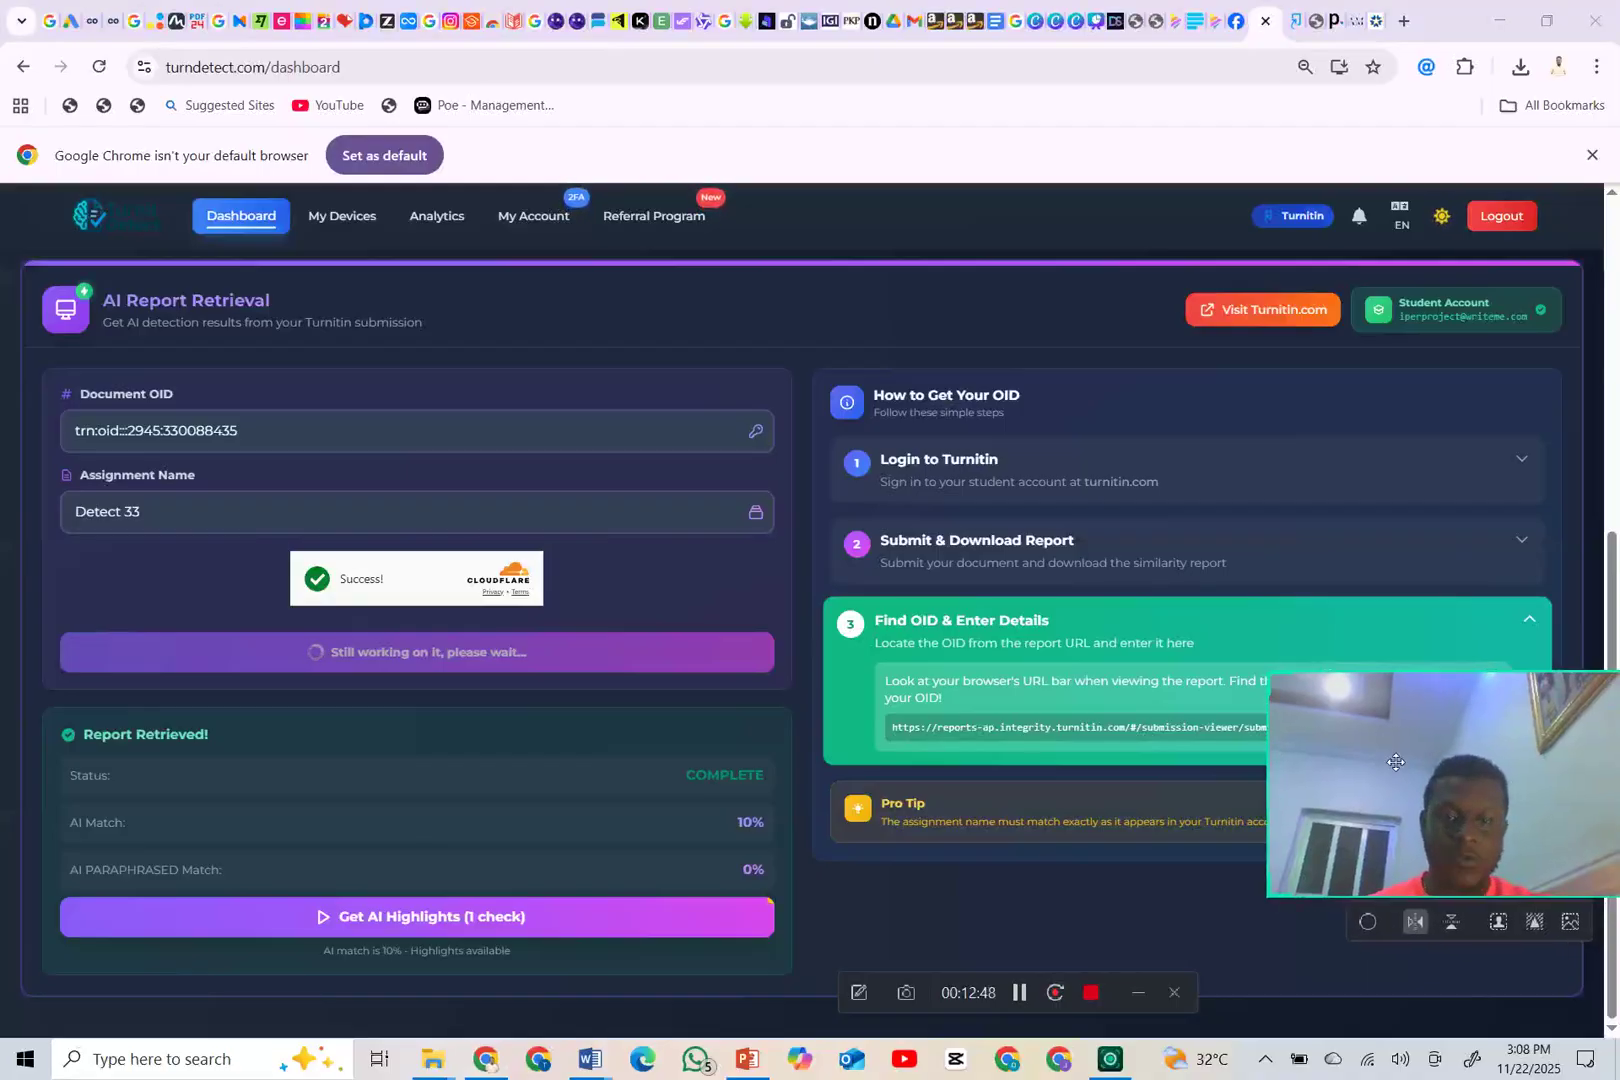